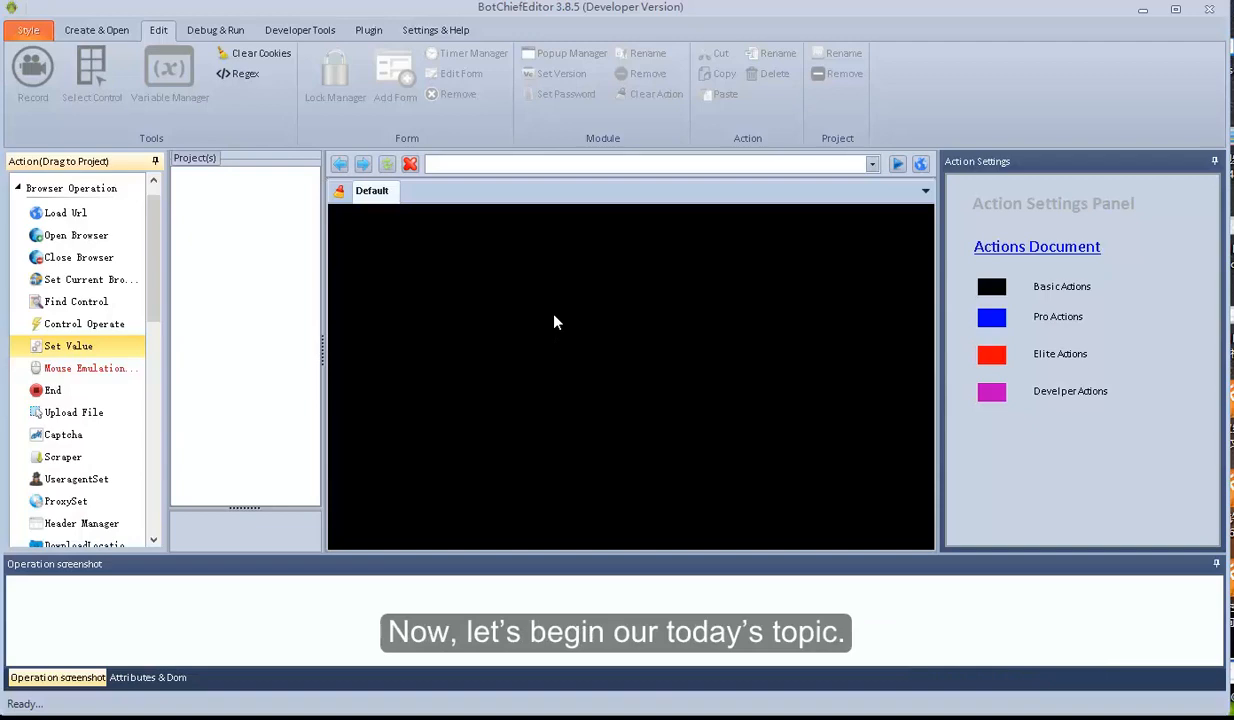
Create a new module named PinterestAccountRegister from the Create & Open menu
click(102, 32)
click(158, 80)
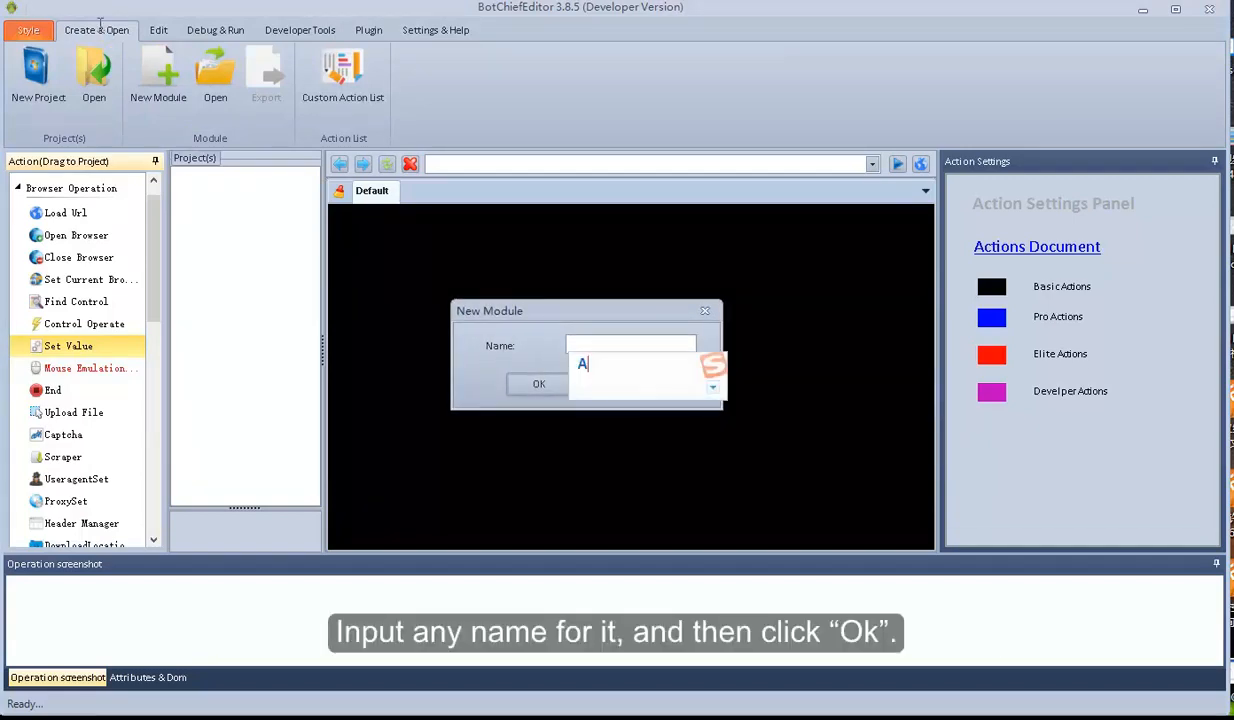
text(Pinte)
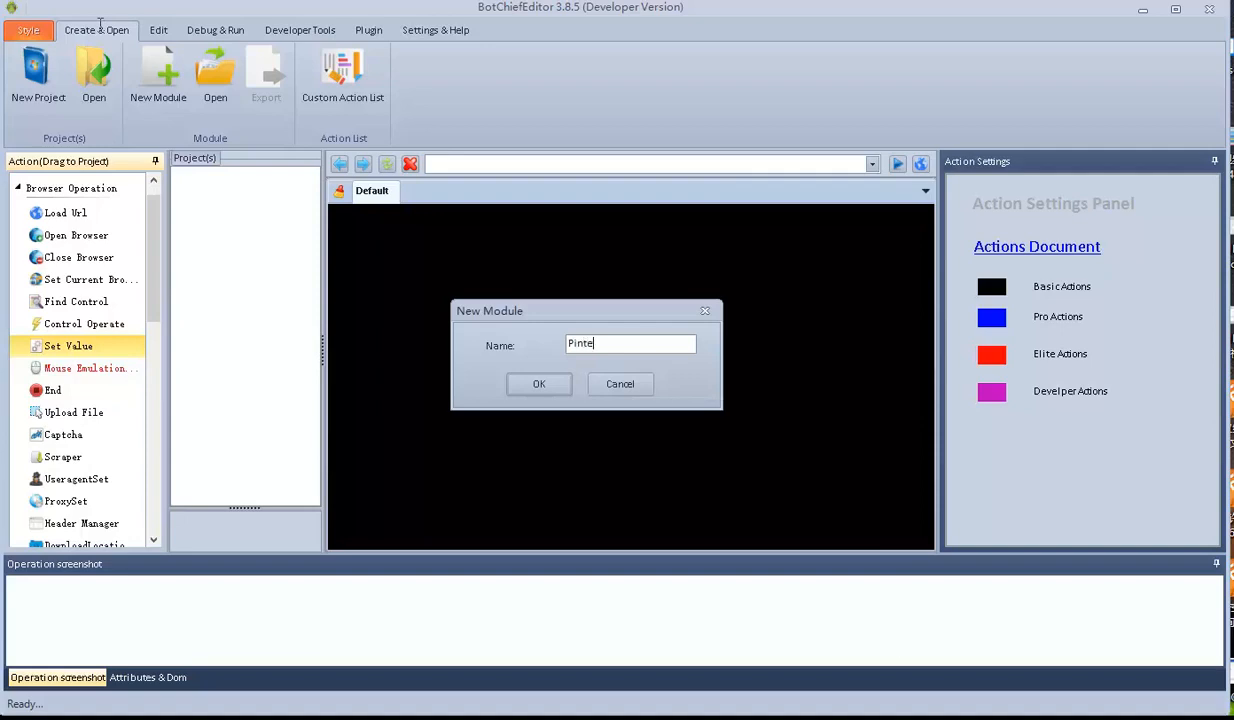
text(restAccountRegister)
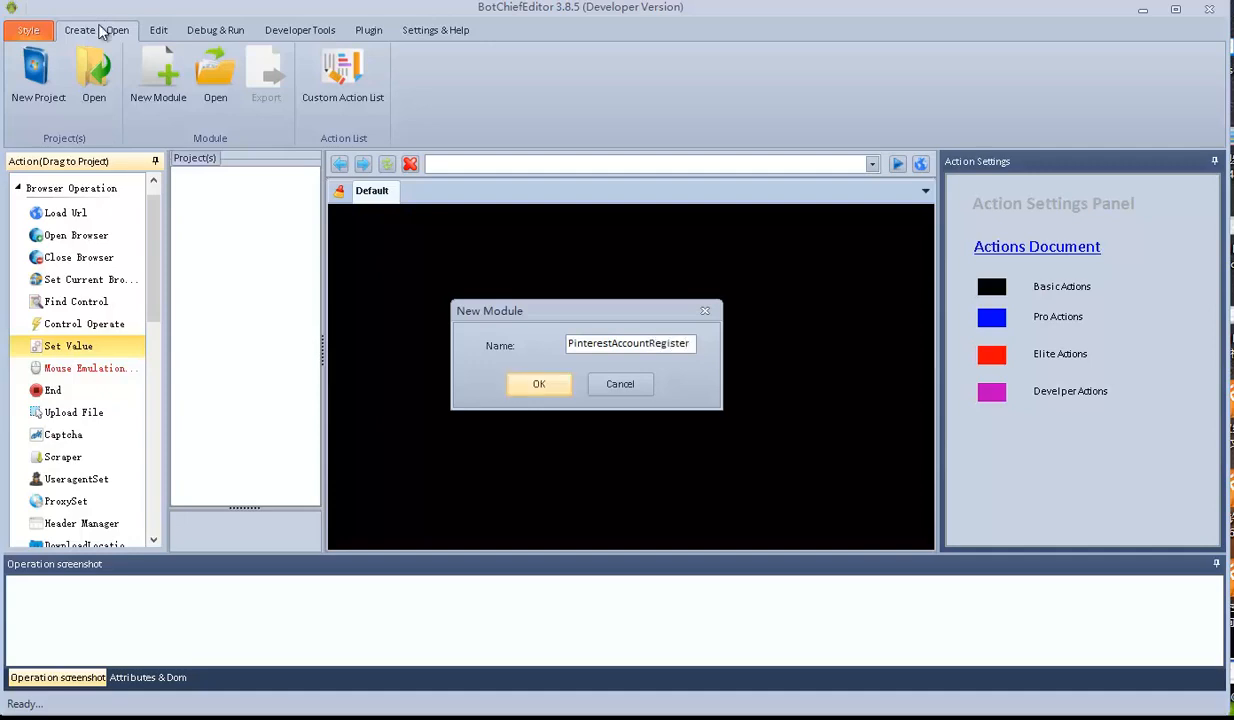
key(Return)
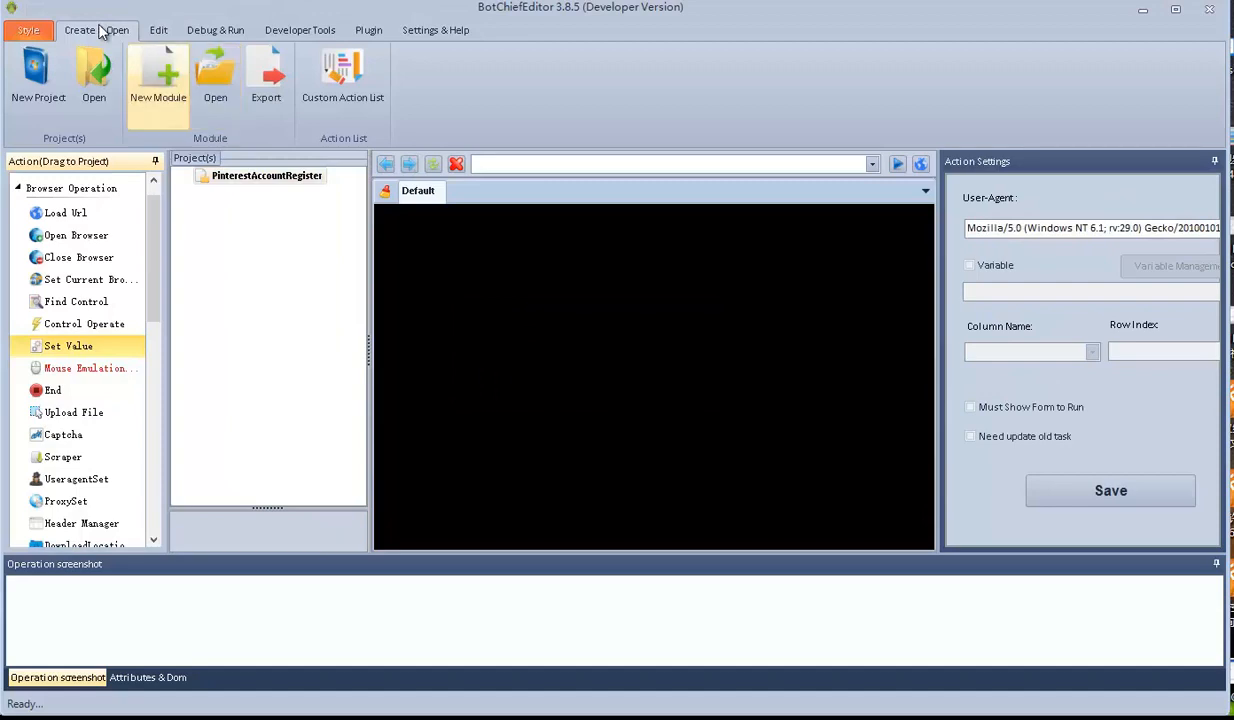
click(158, 30)
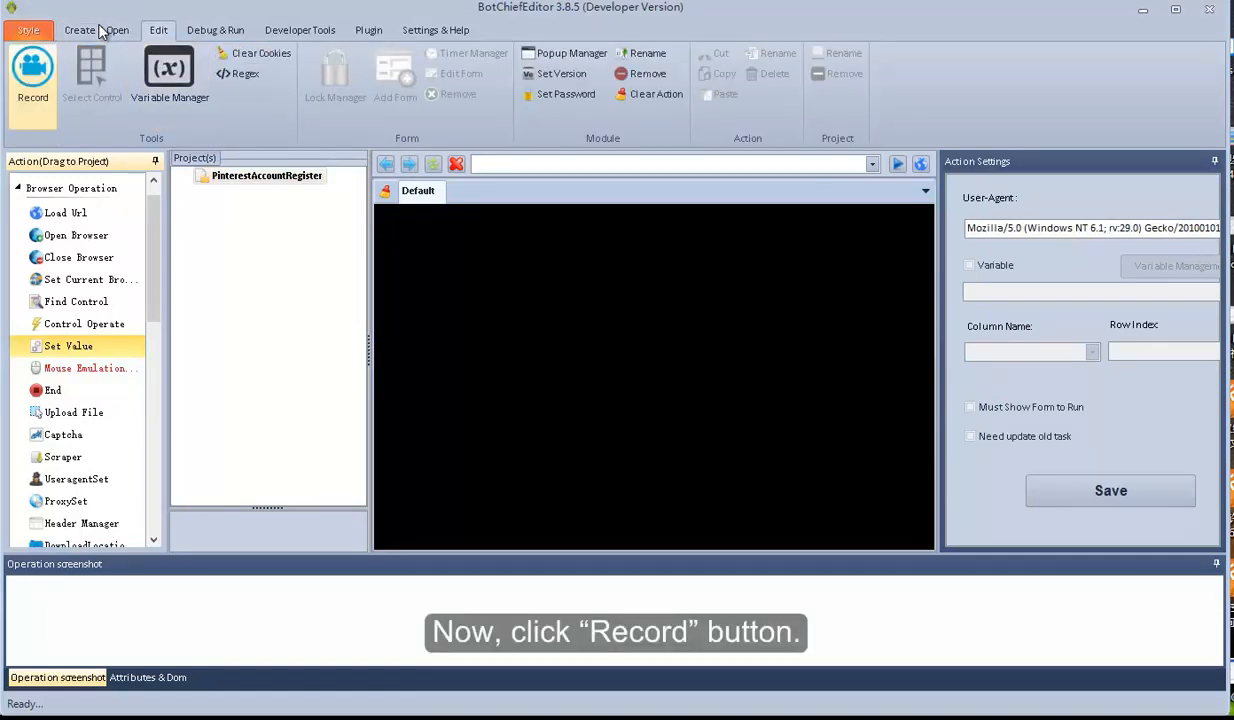
click(32, 75)
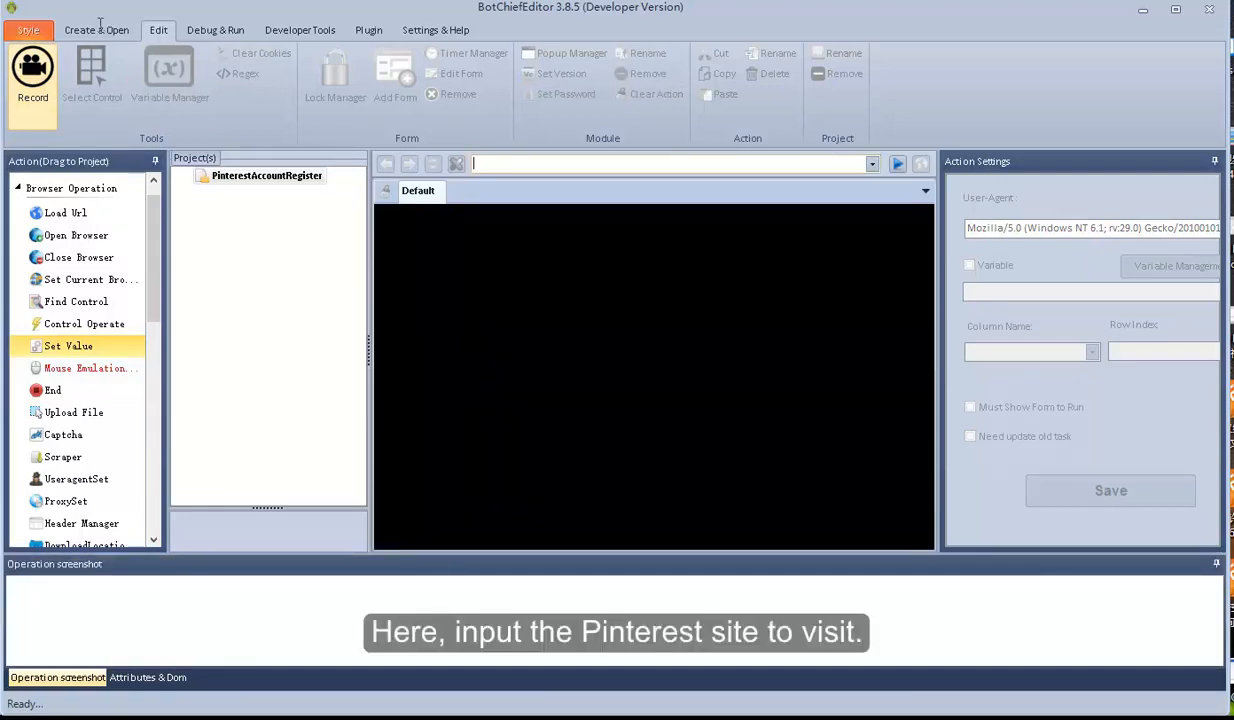
text(http://www)
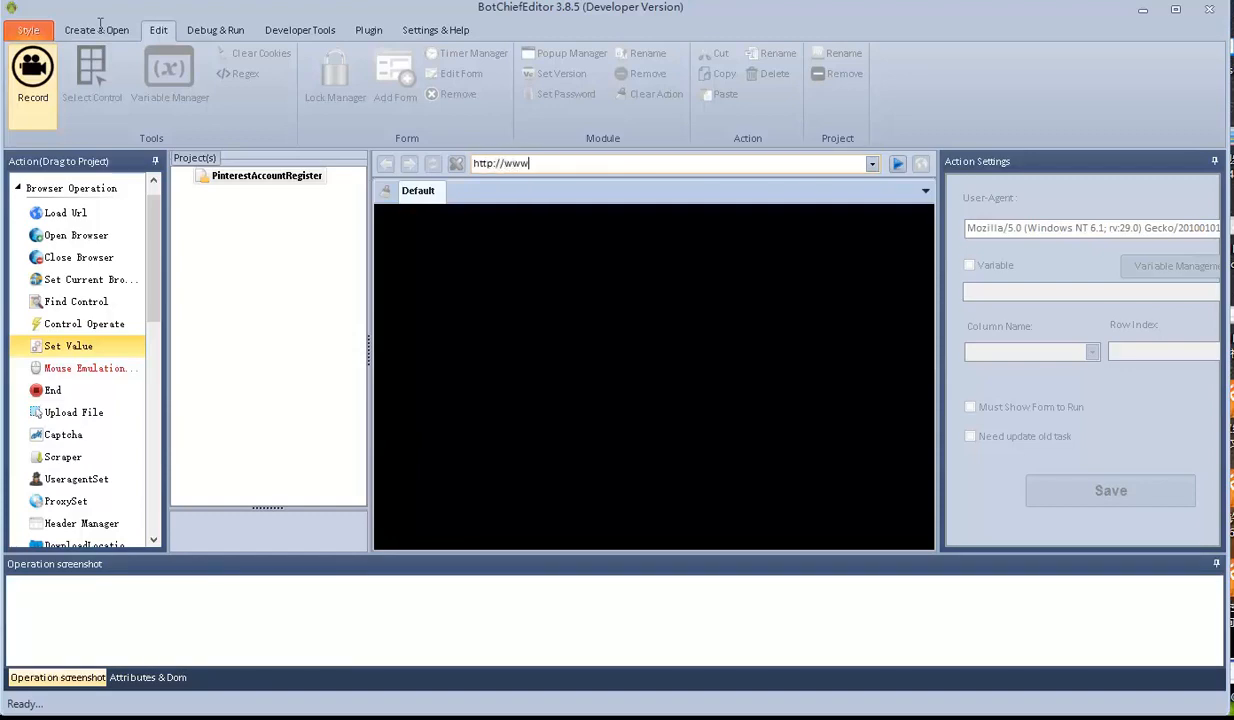
text(.pinterest.com)
key(Return)
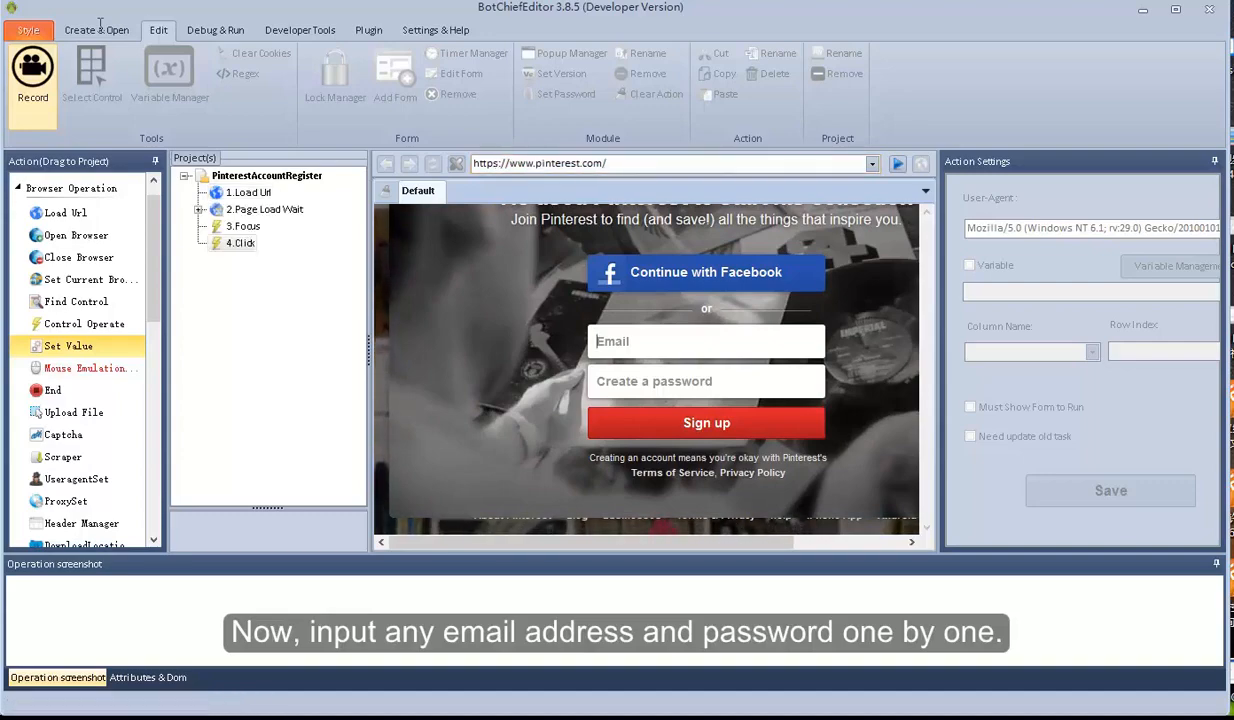
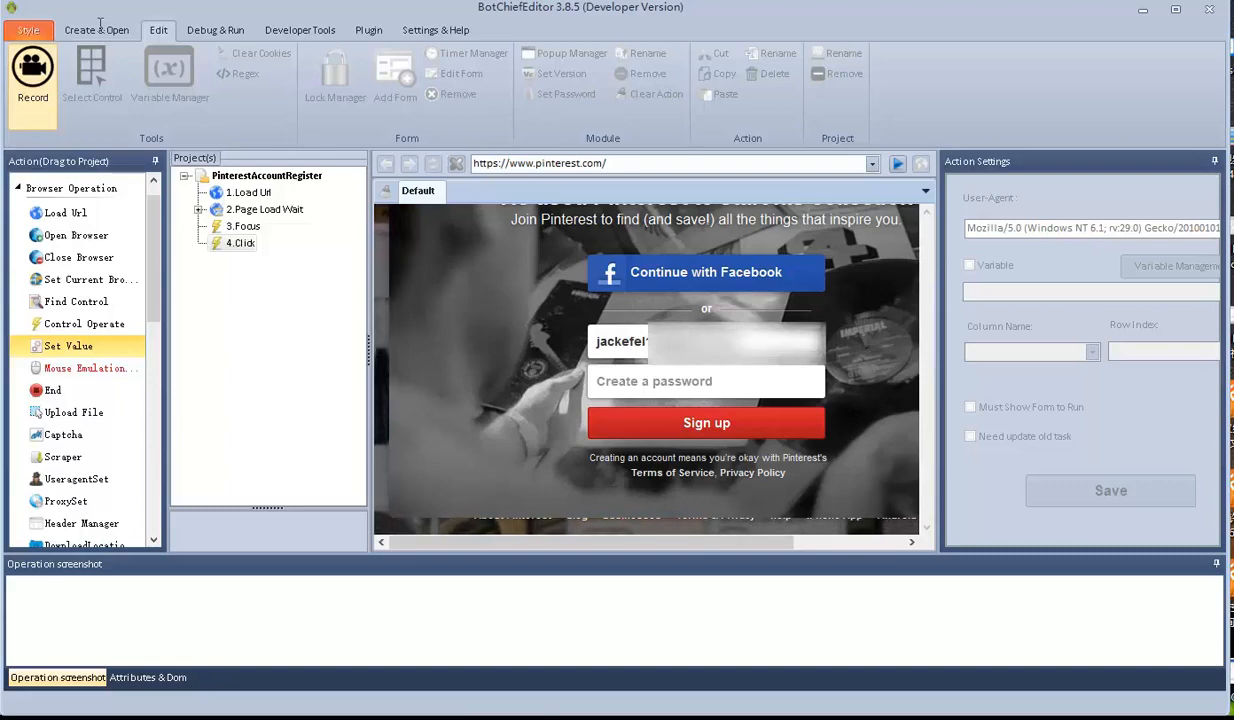
Enter a sign-up email and password on Pinterest and submit the form
key(Tab)
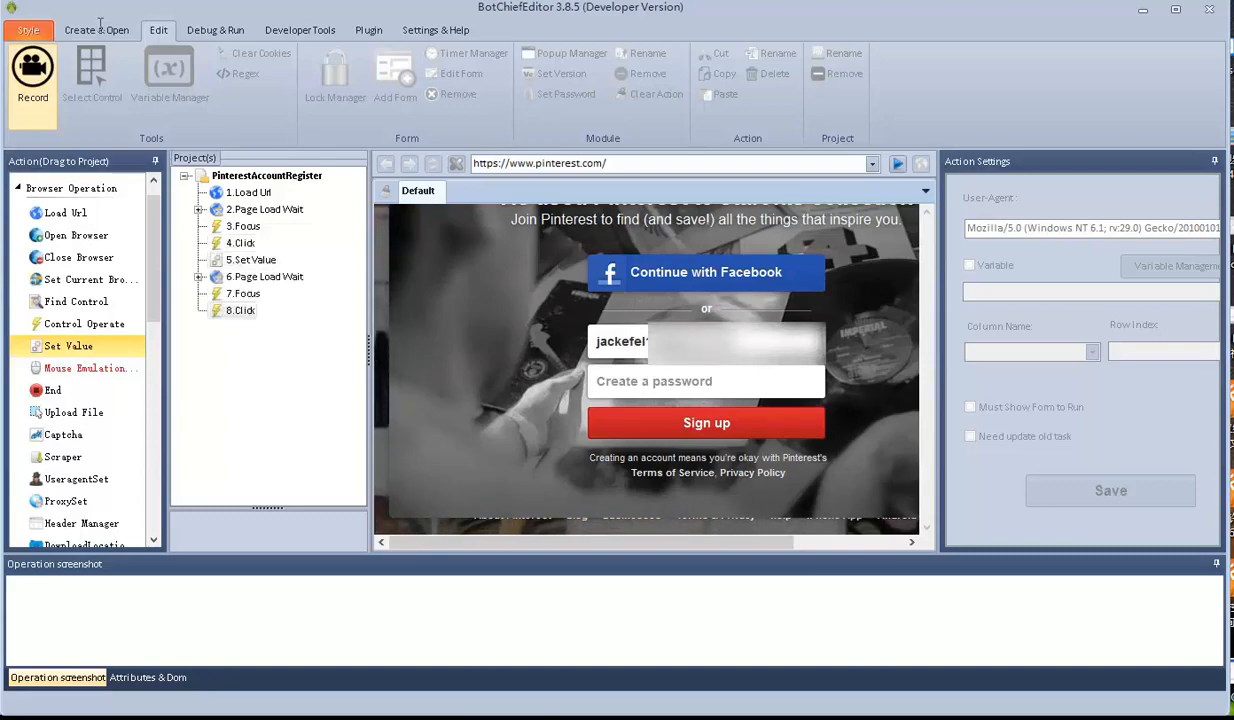
text(12345678)
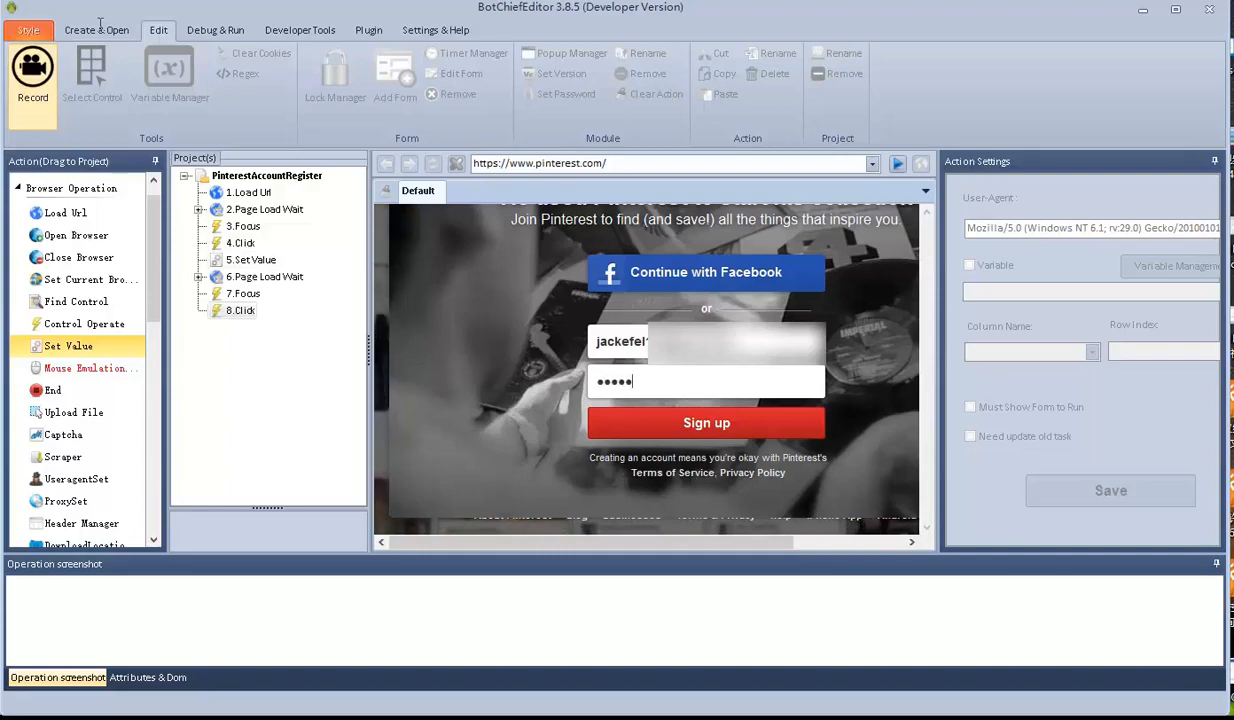
text(9)
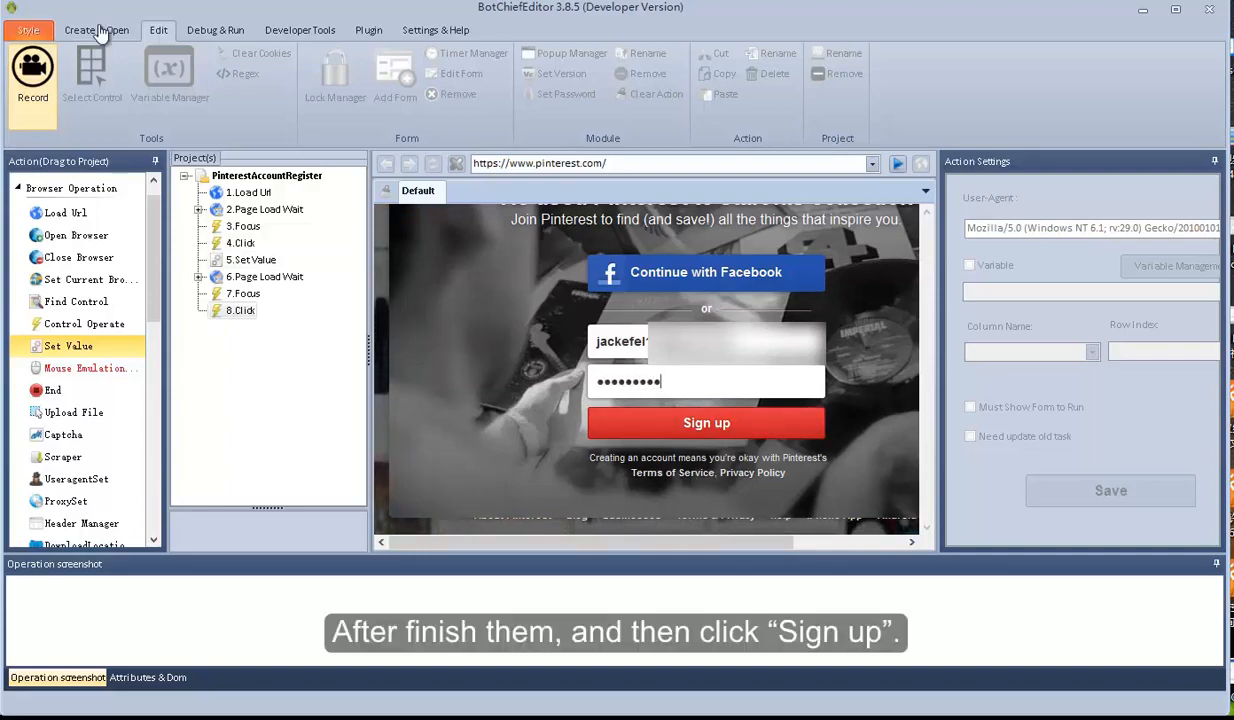
key(Return)
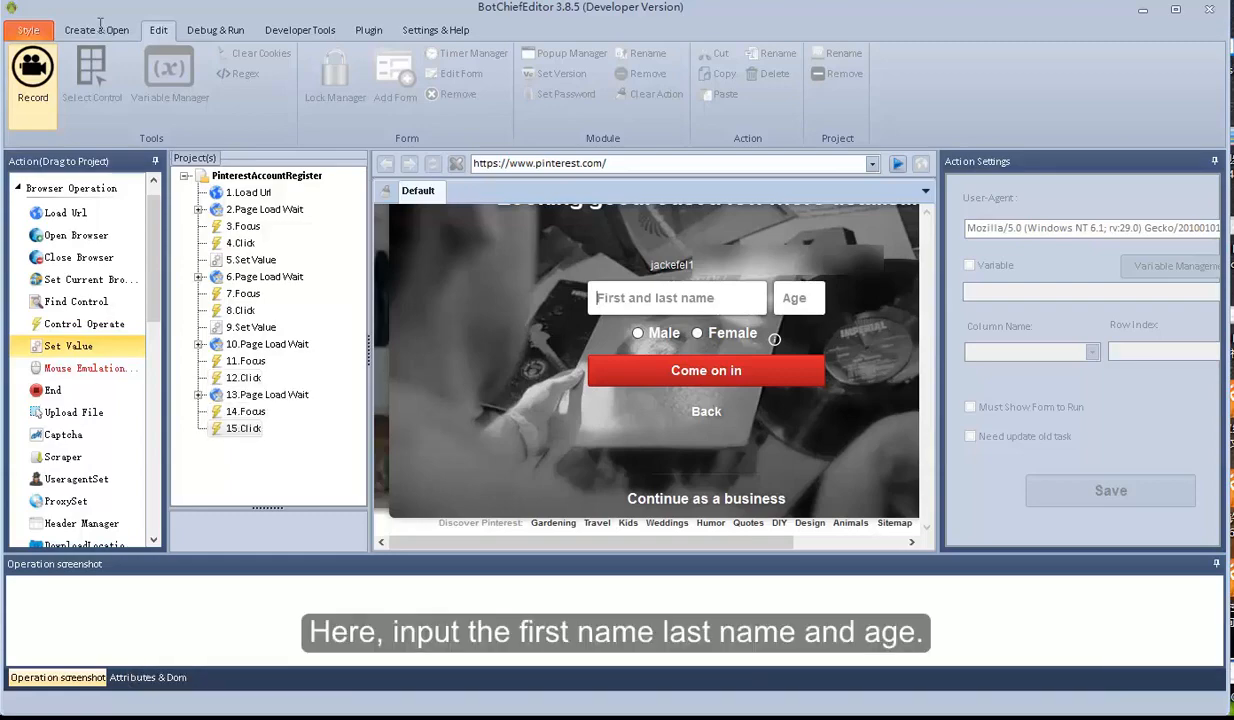
Fill in the full name, age 19 and Male, then submit the profile form
text(an)
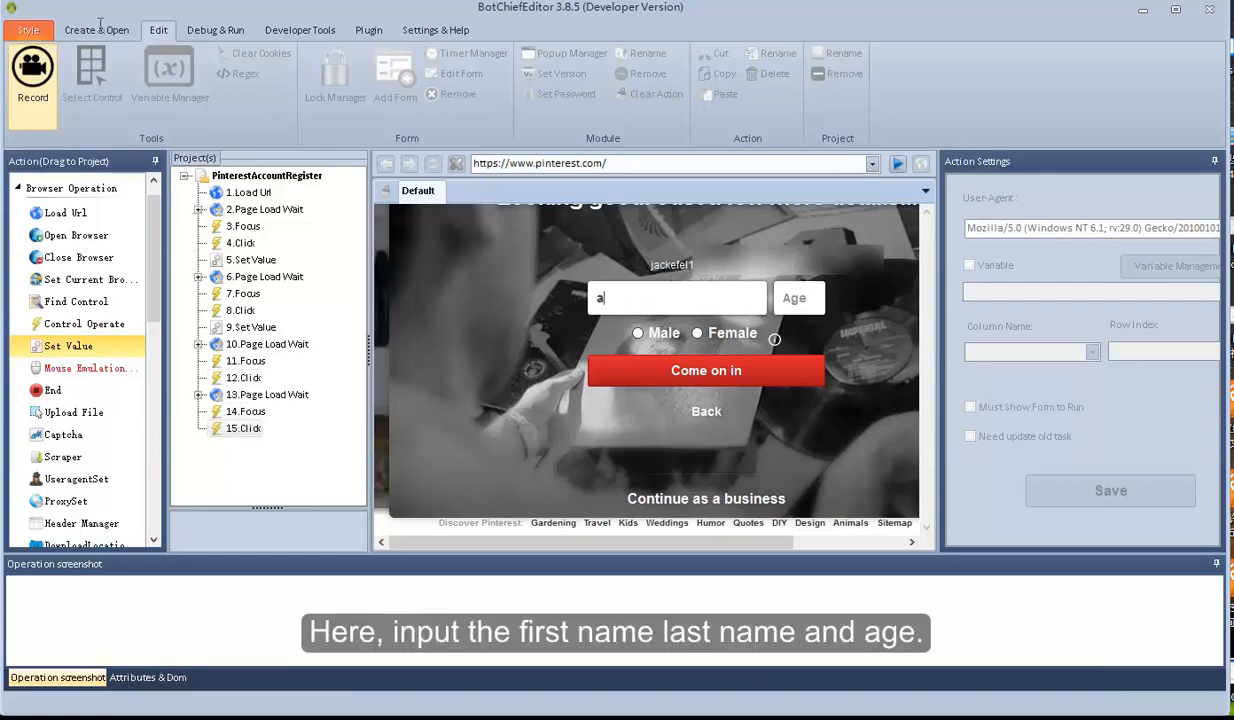
key(BackSpace)
key(BackSpace)
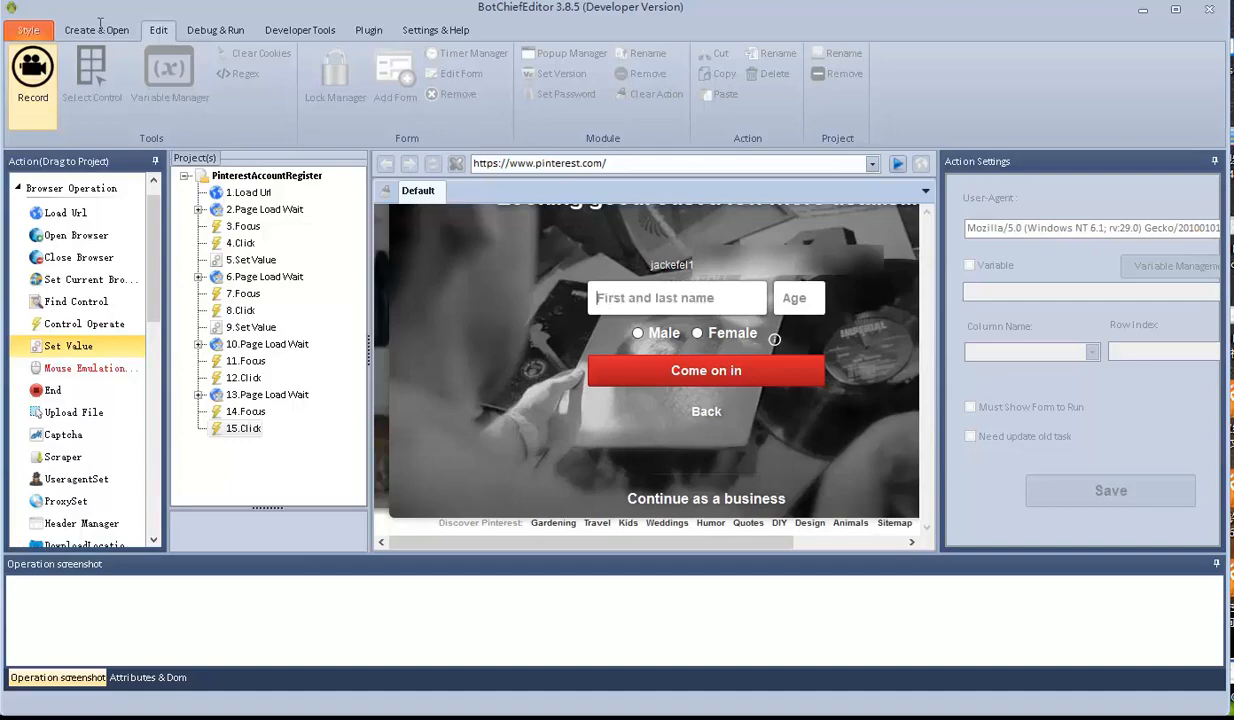
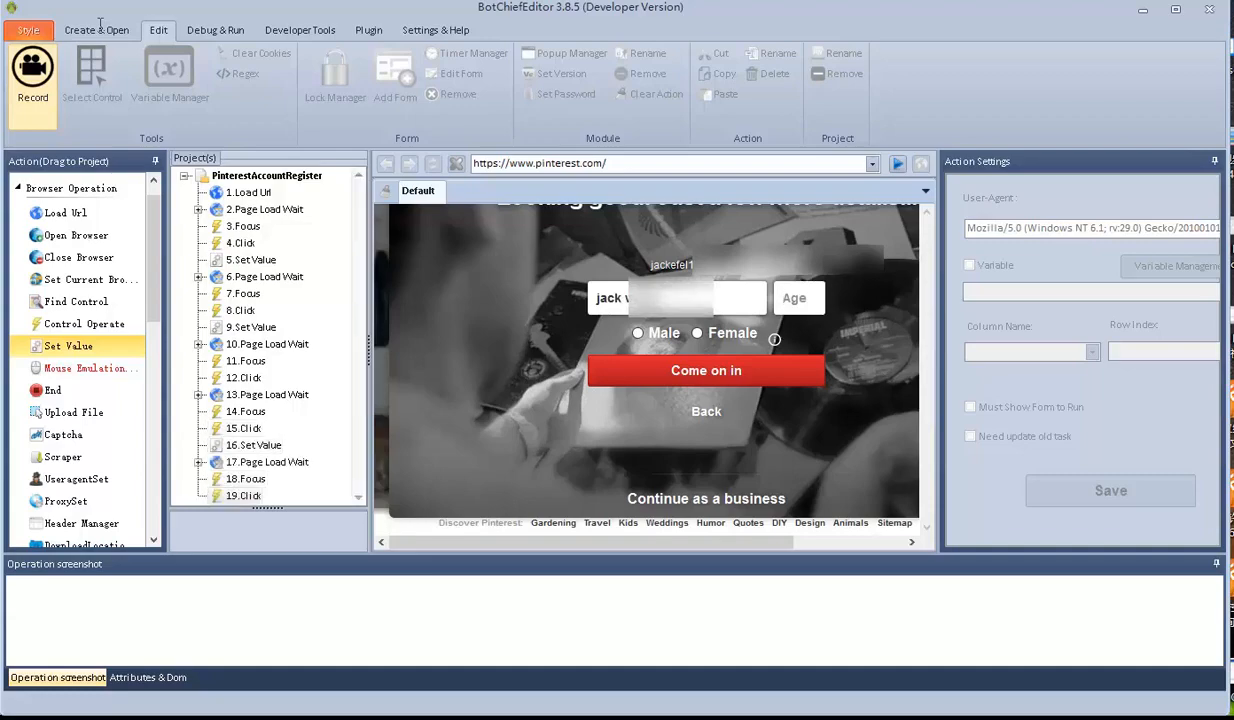
key(Tab)
text(19)
click(638, 333)
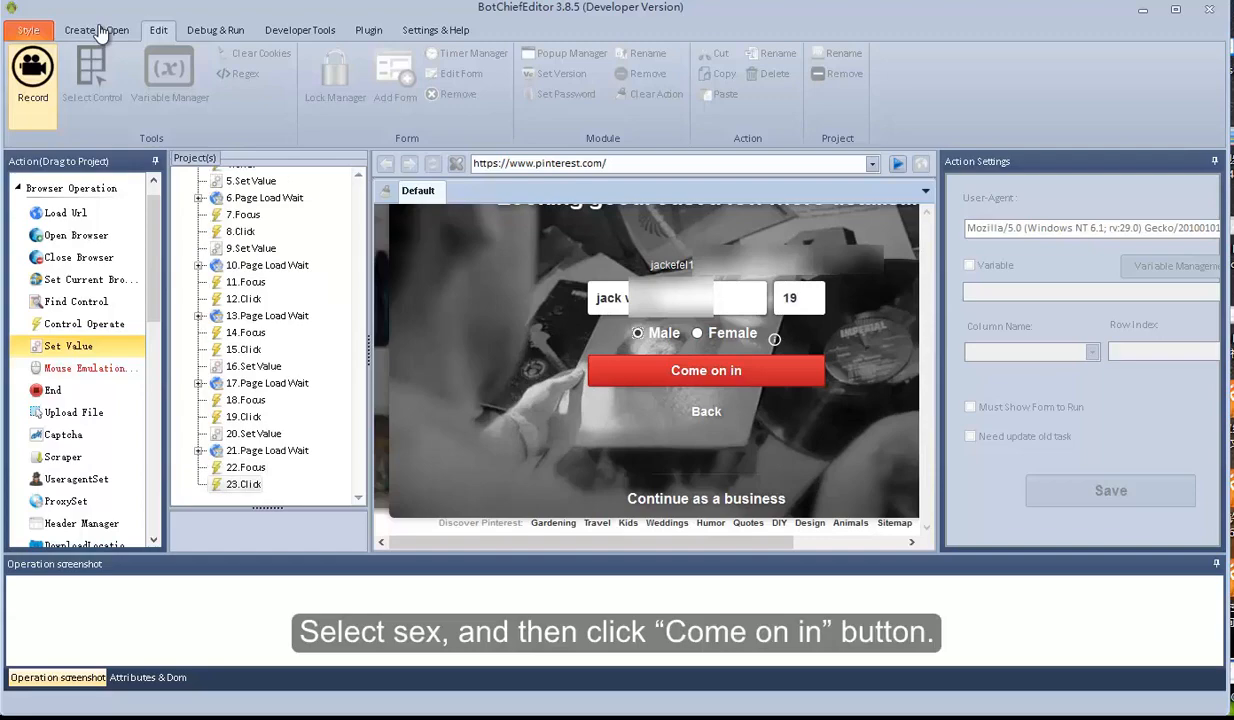
click(706, 370)
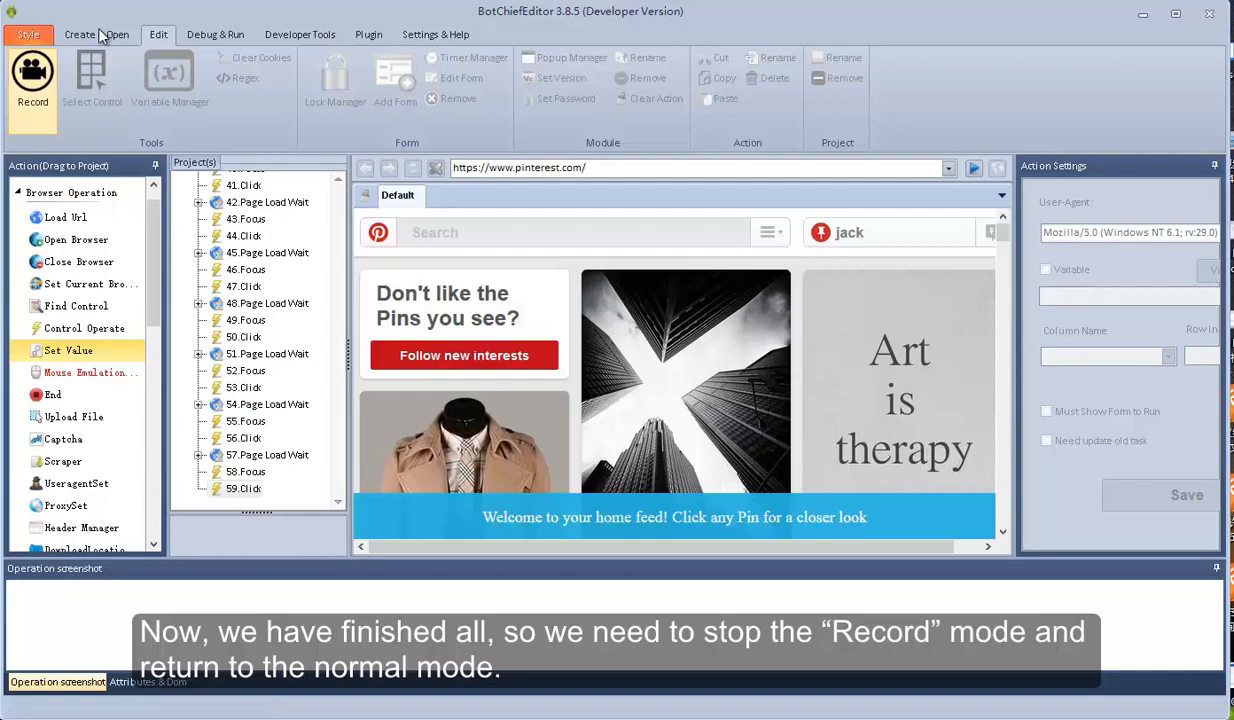
click(33, 82)
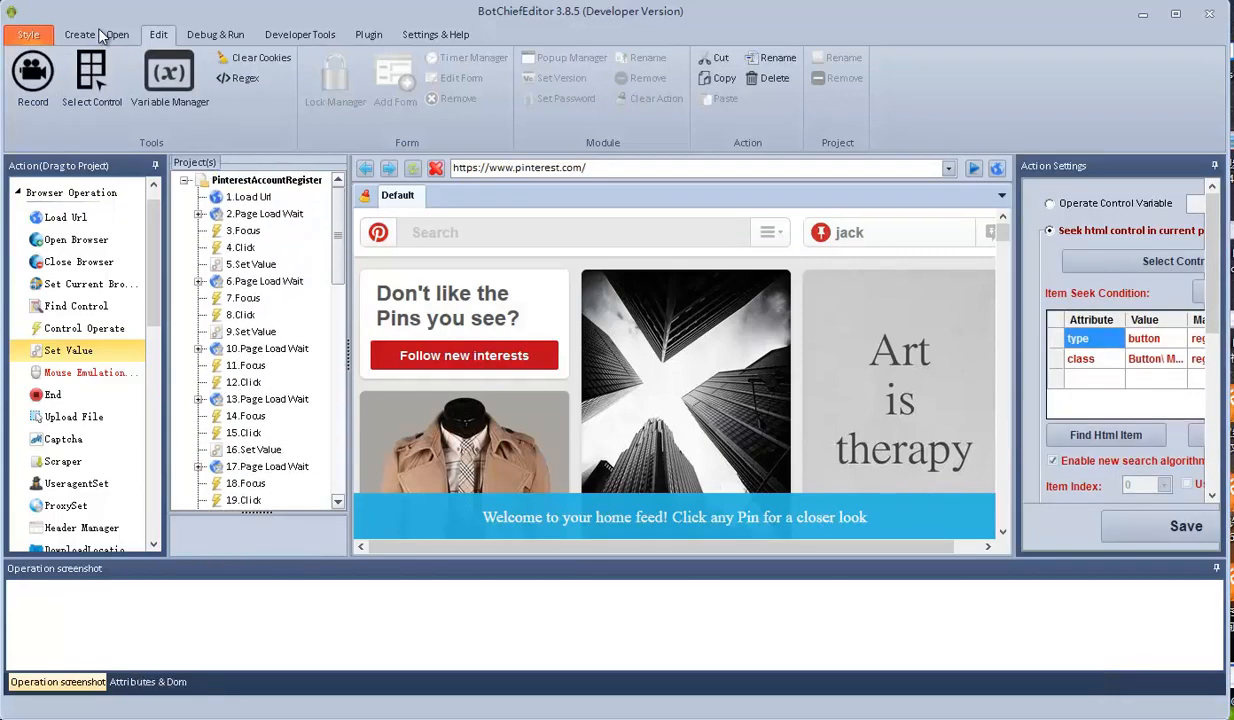
click(266, 180)
click(248, 197)
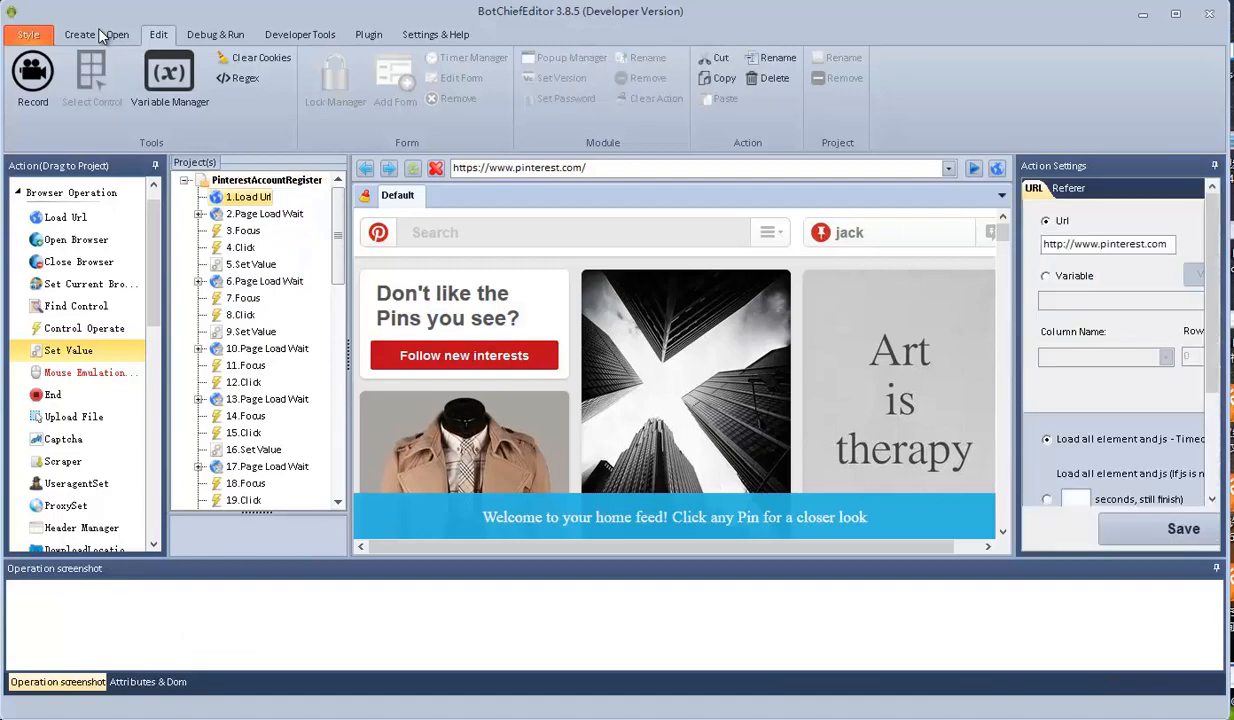
click(265, 214)
scroll(262, 340, down, 3)
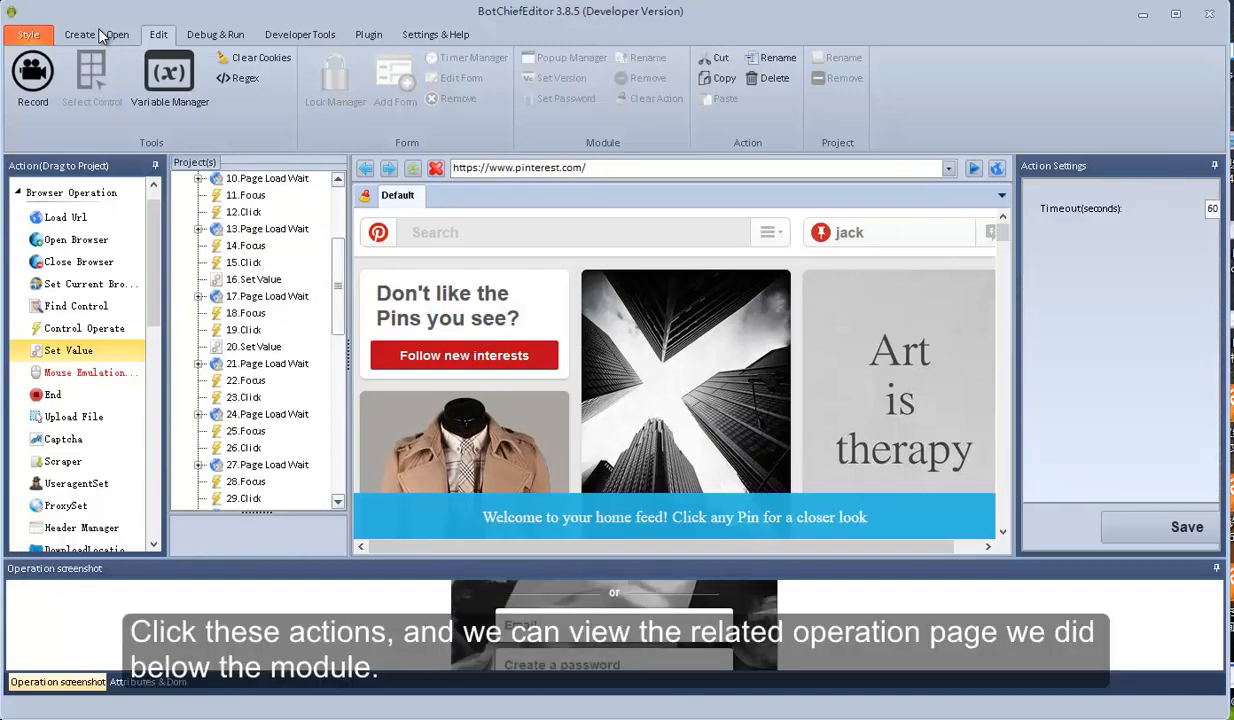
click(267, 296)
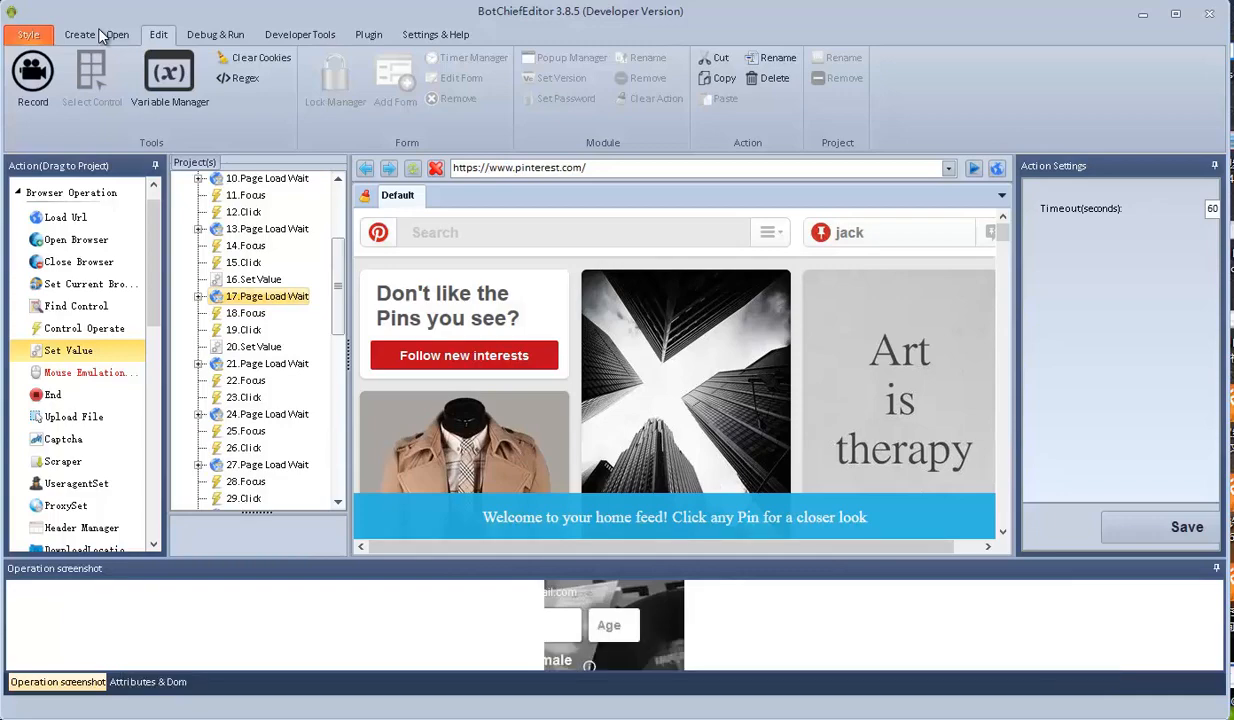
click(254, 347)
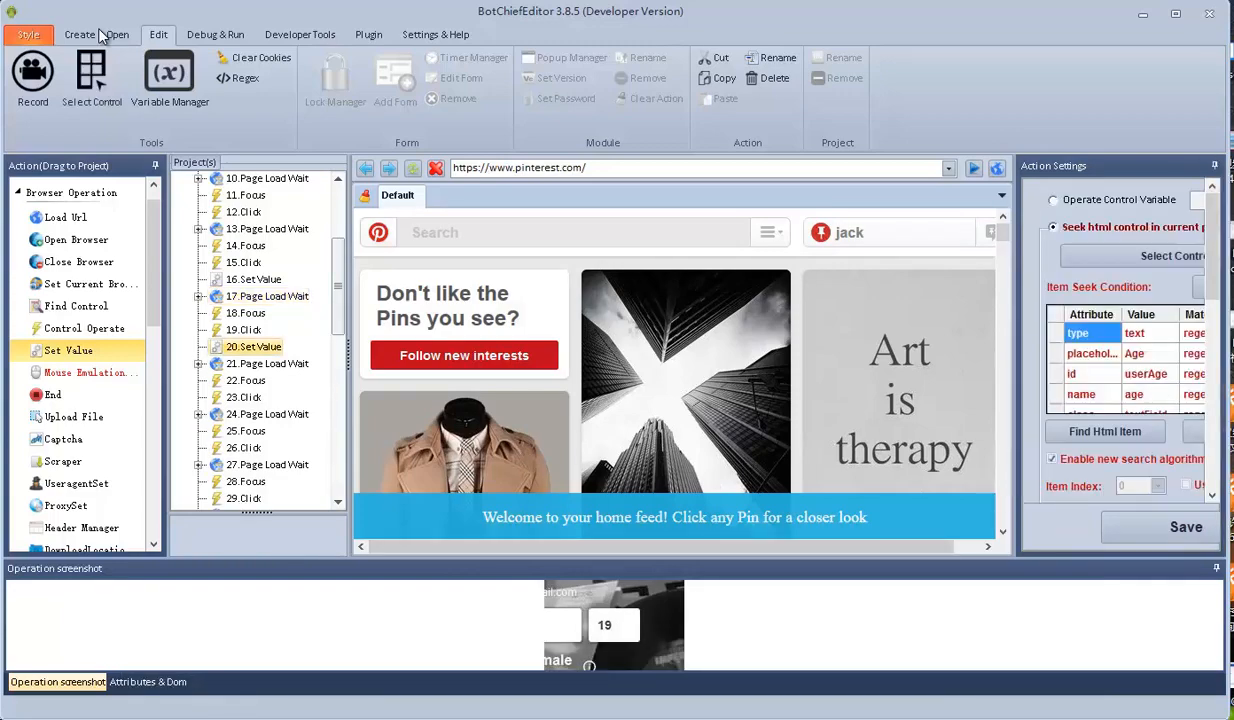
click(267, 414)
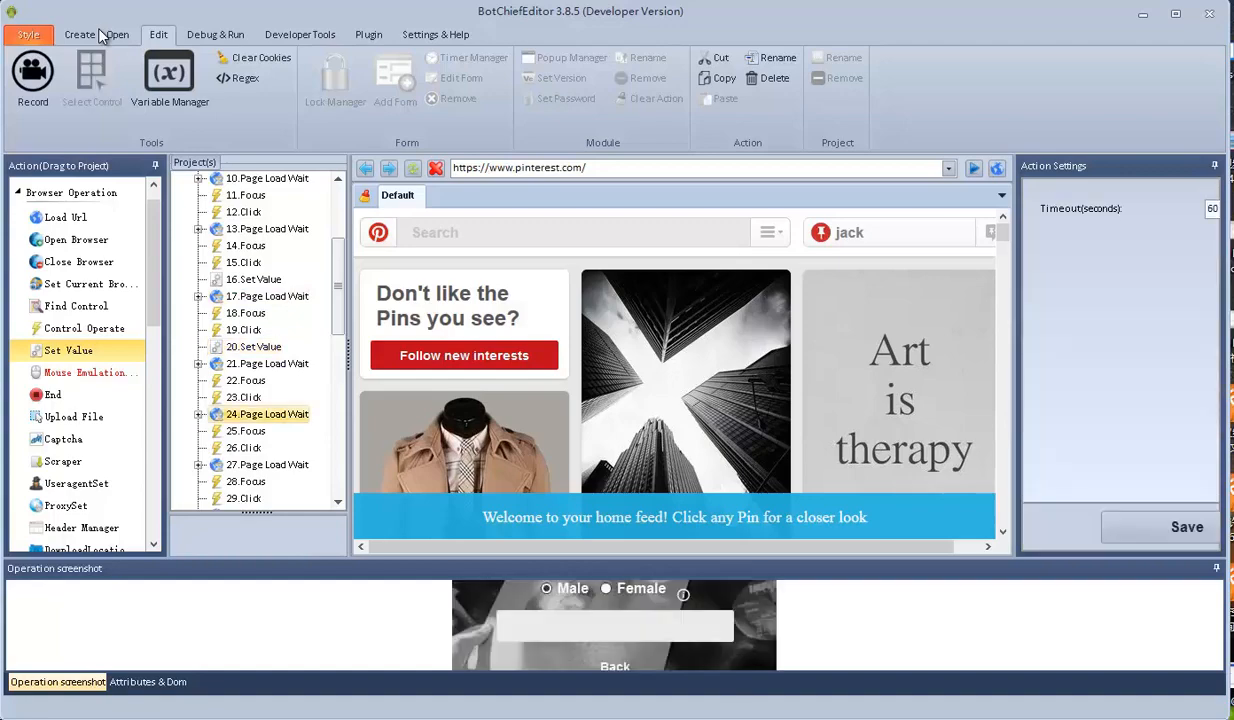
scroll(258, 340, down, 2)
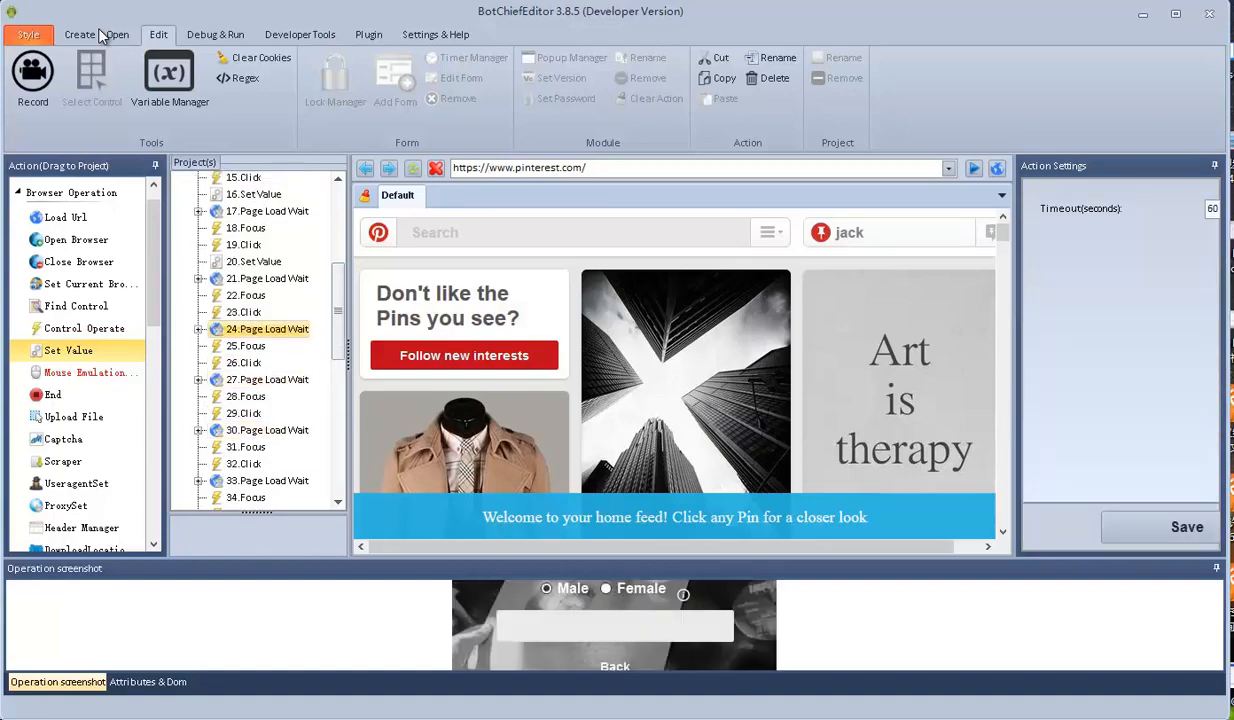
scroll(258, 340, down, 3)
click(267, 454)
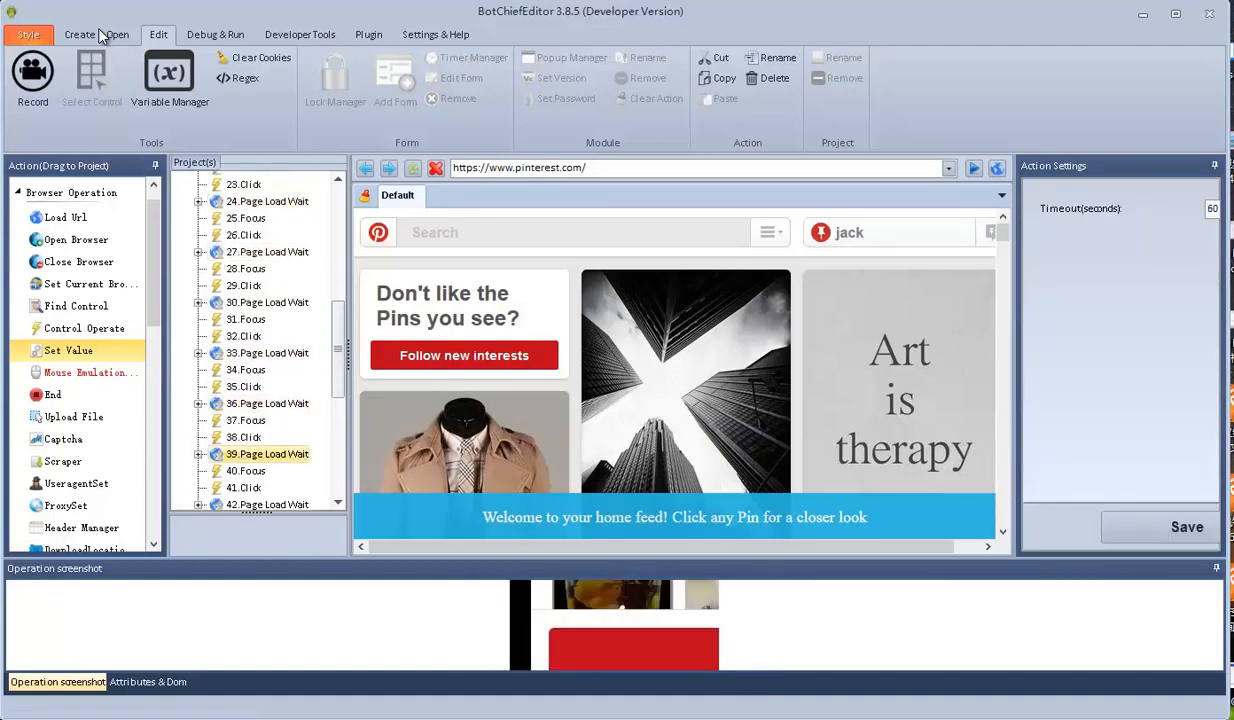
scroll(258, 340, up, 8)
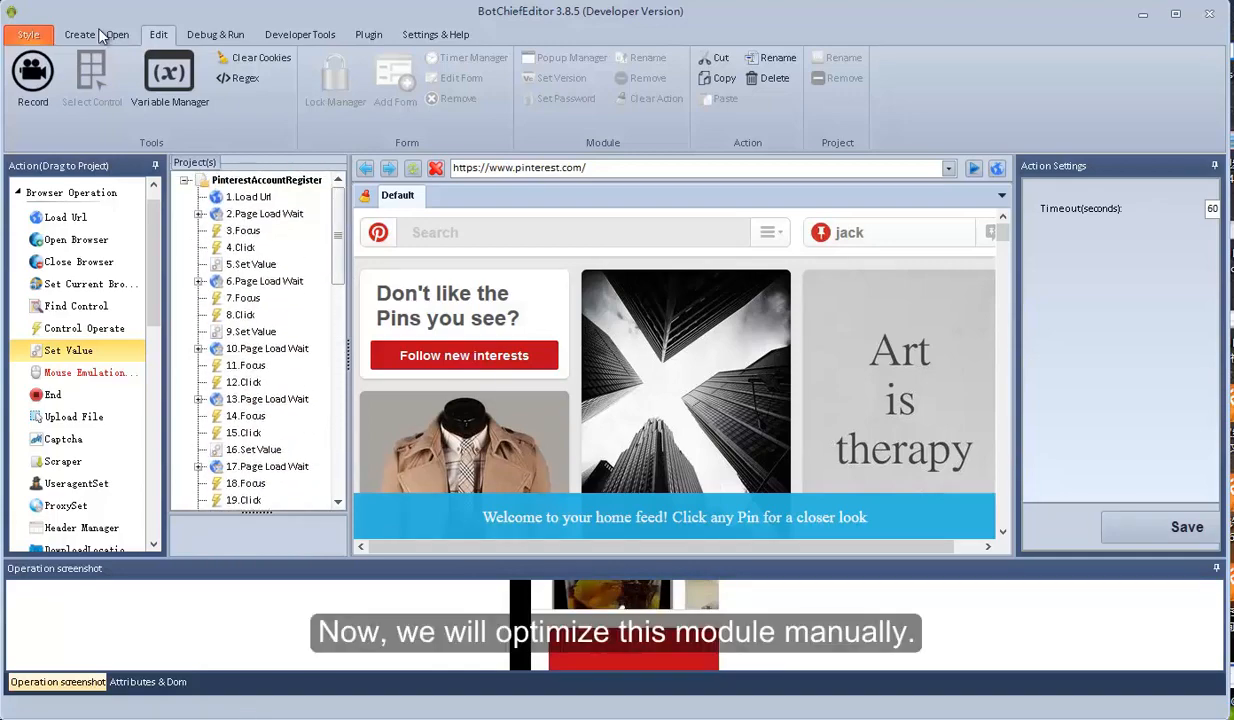
click(251, 264)
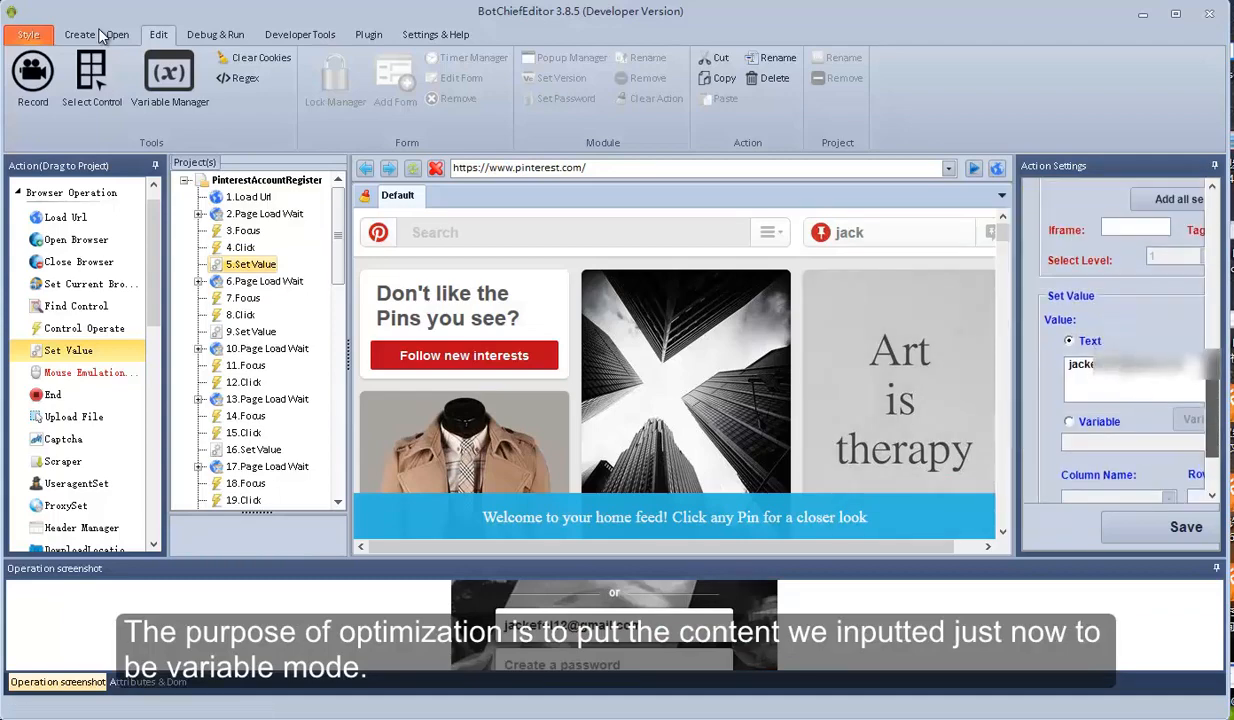
click(1132, 378)
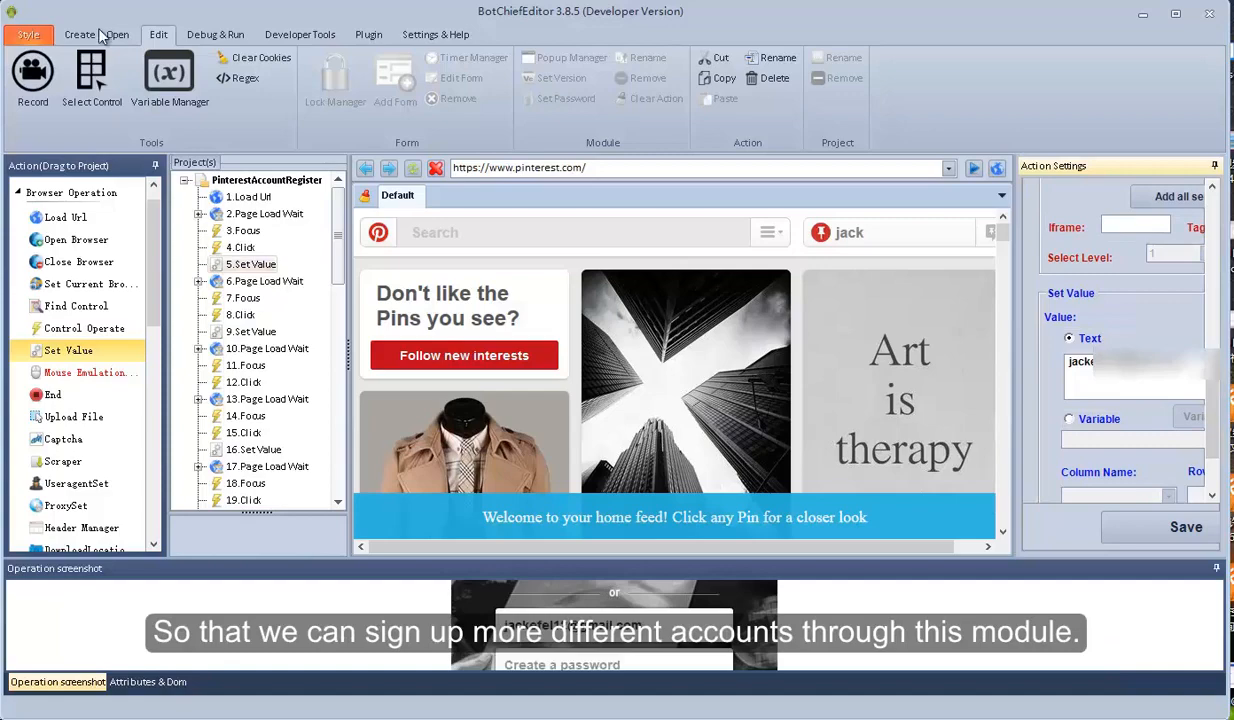
click(250, 331)
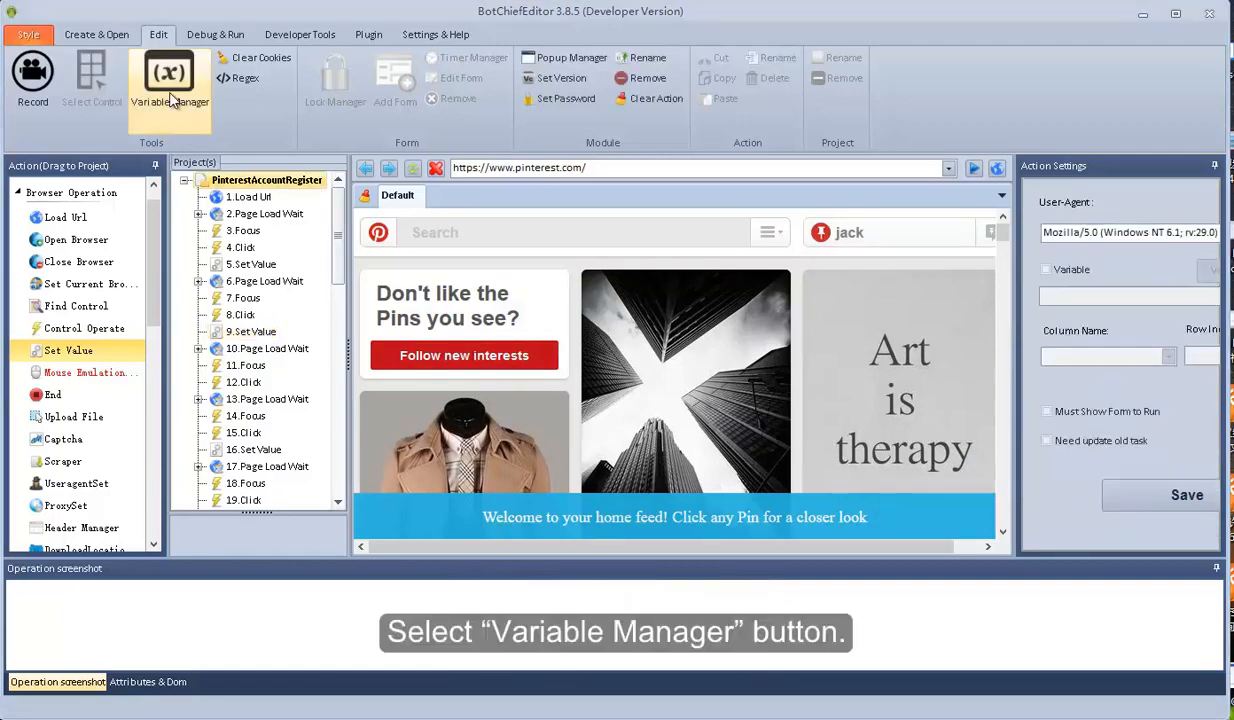
Add a global String variable 'email' set to Initialize with no default value
click(170, 100)
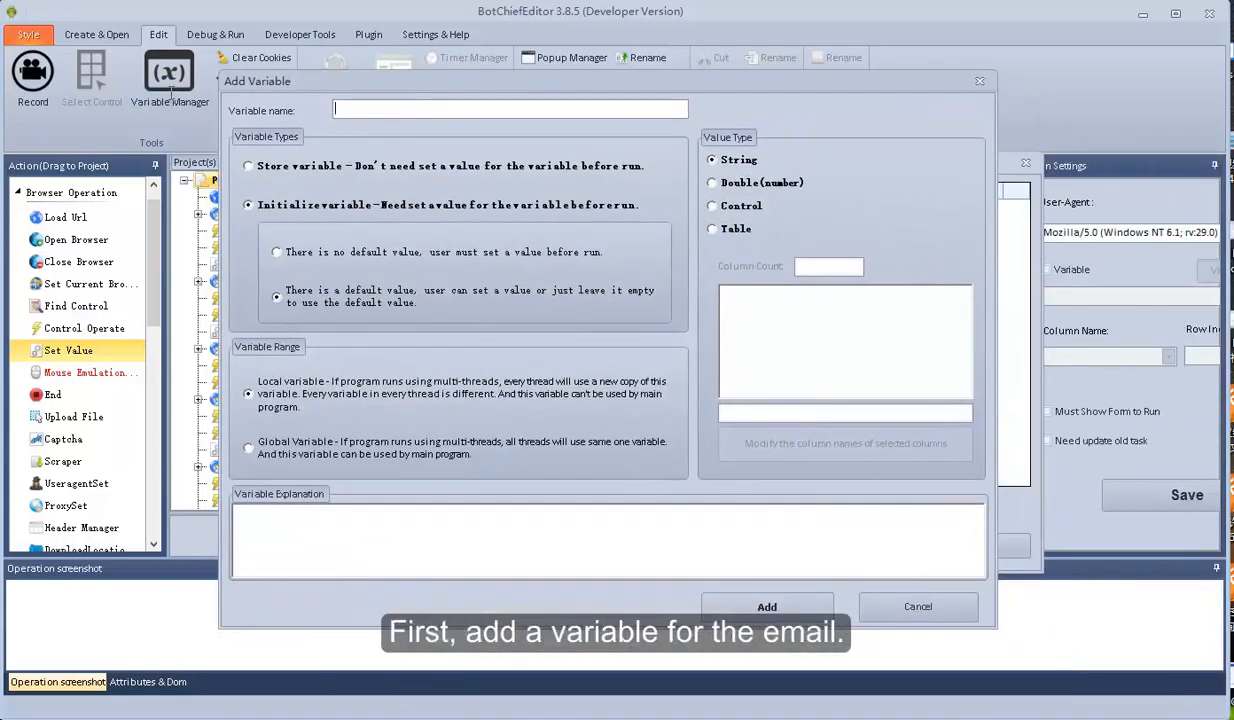
text(email)
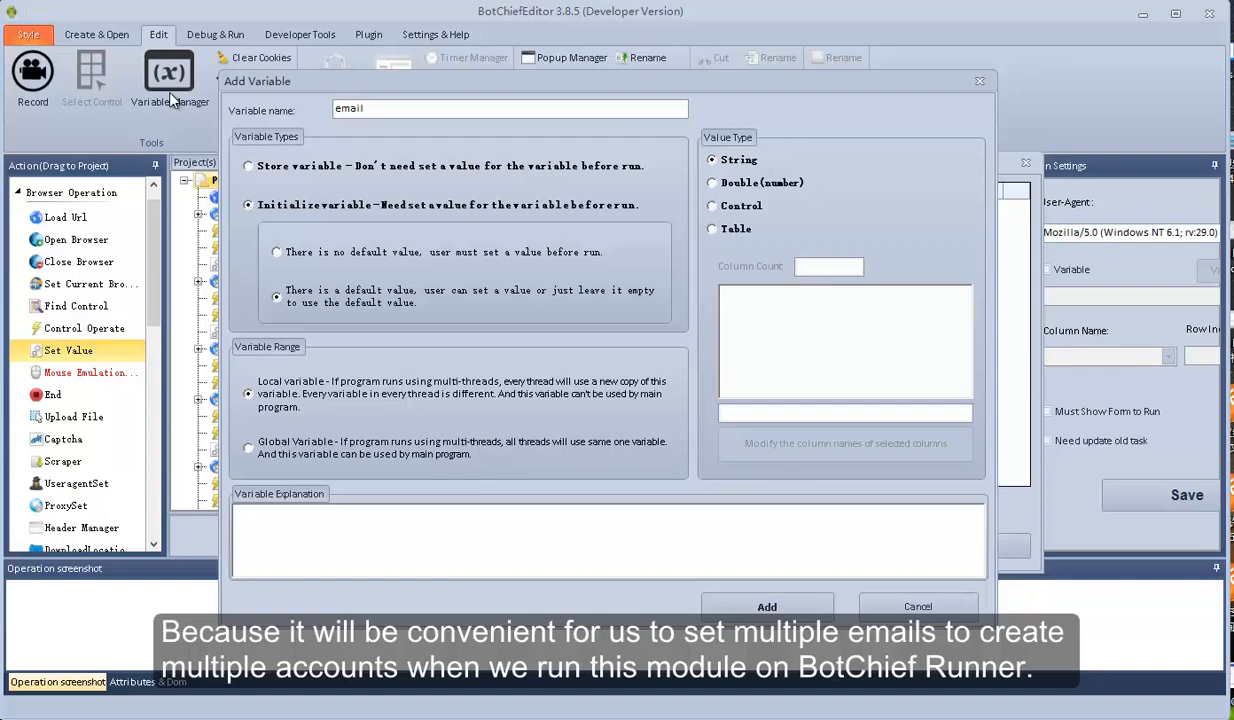
key(Up)
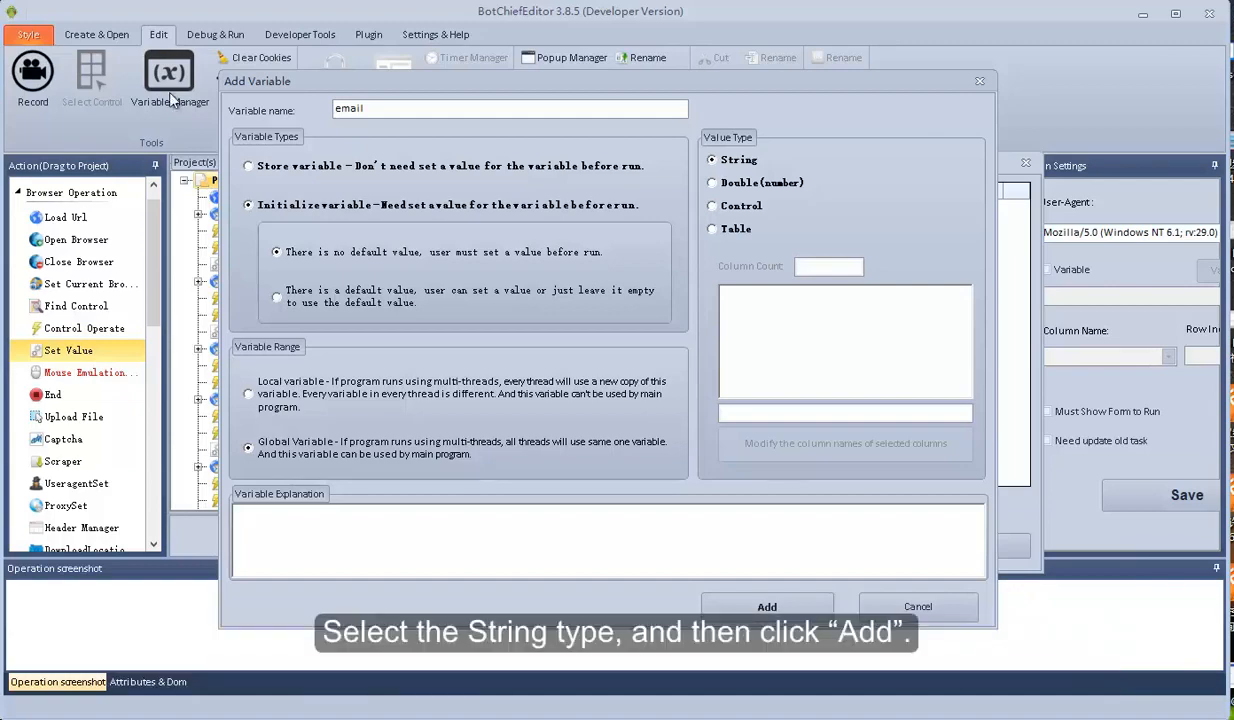
click(767, 607)
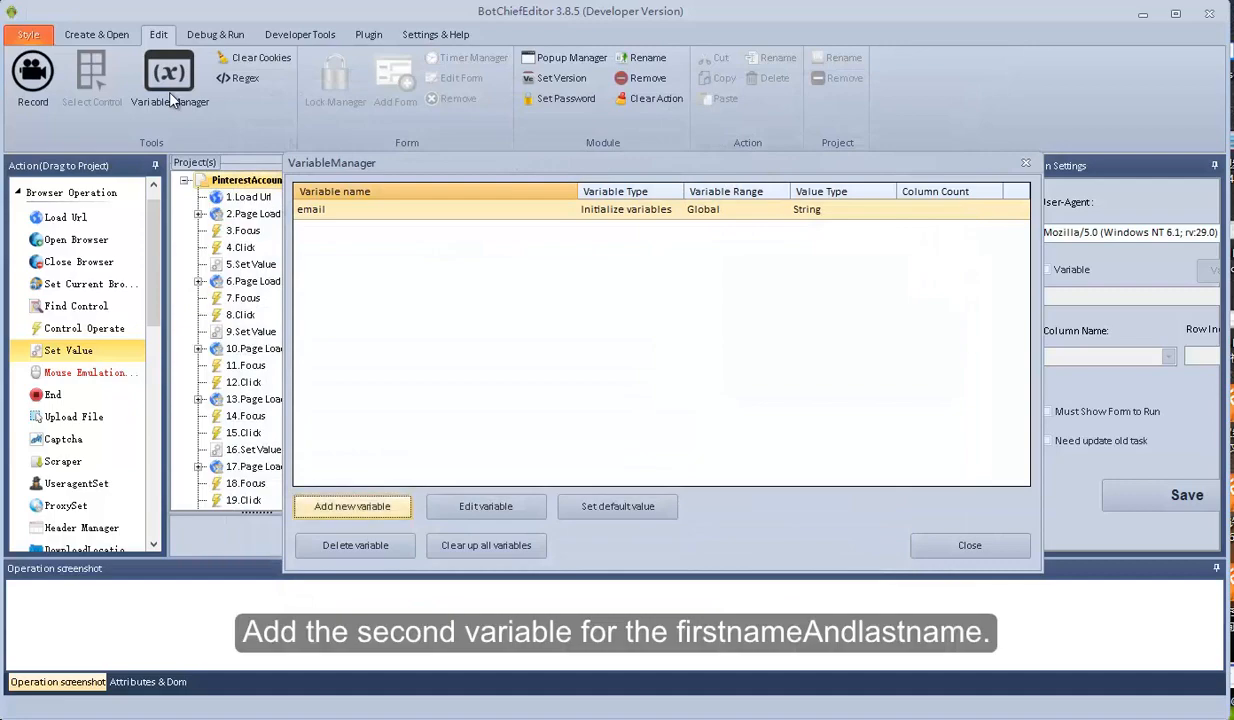
Add a local String variable 'firstnameAndlastname' set to Initialize with no default value
click(352, 506)
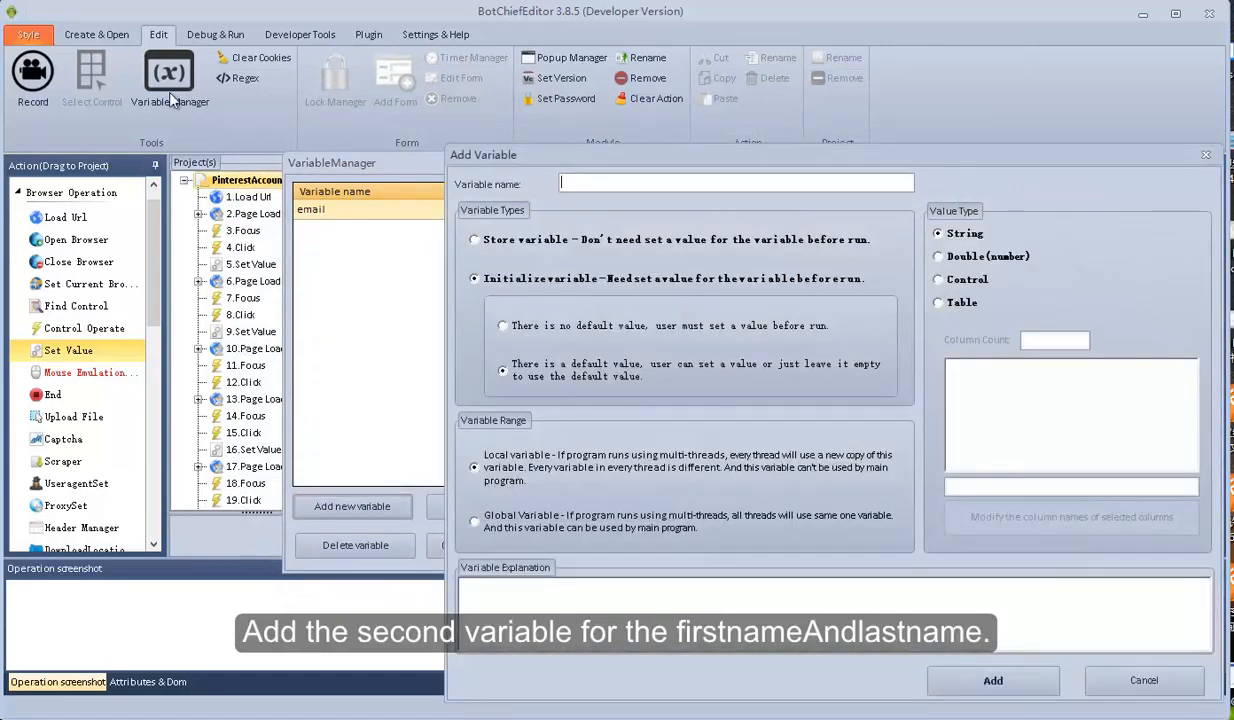
text(first)
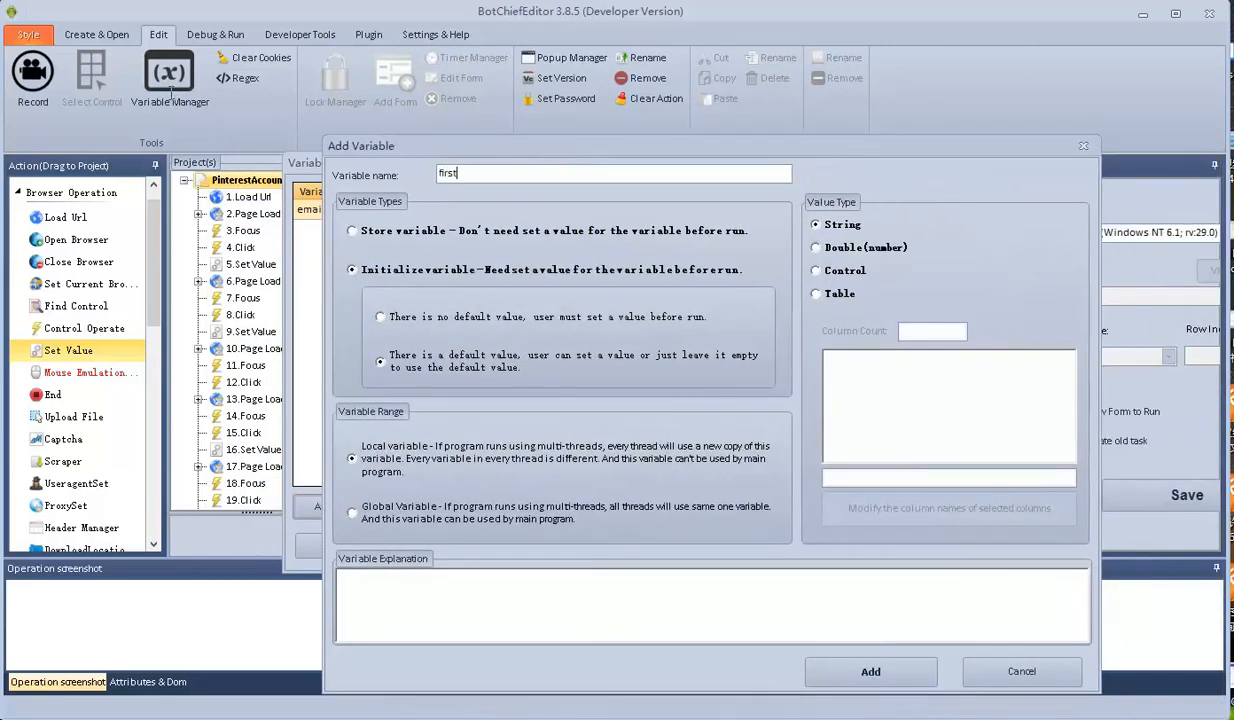
text(nameAndlastname)
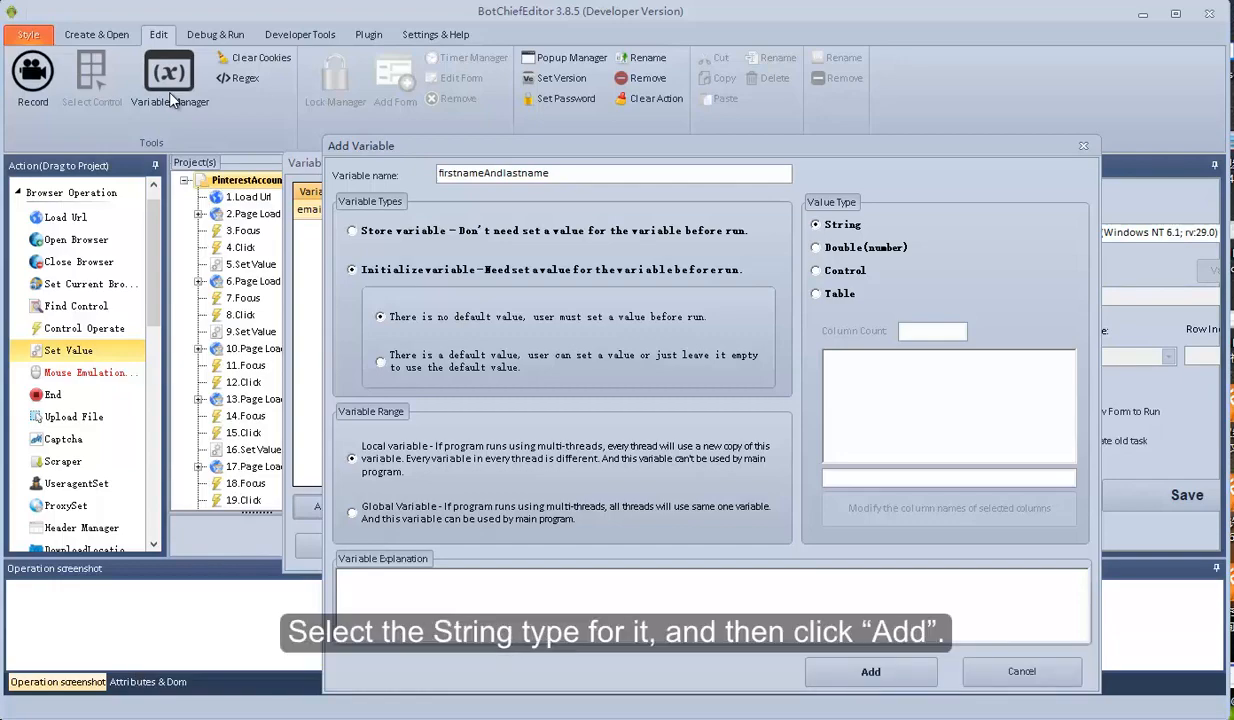
click(871, 672)
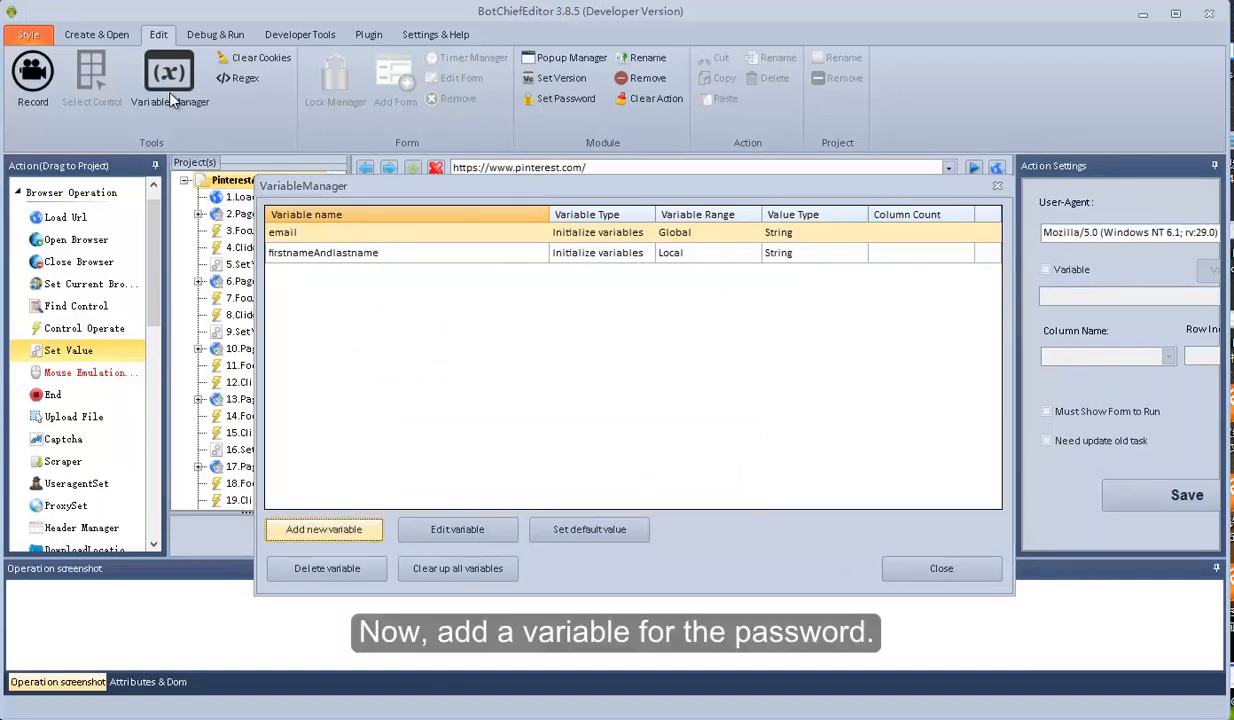
Add 'password' as a local String store variable
click(323, 529)
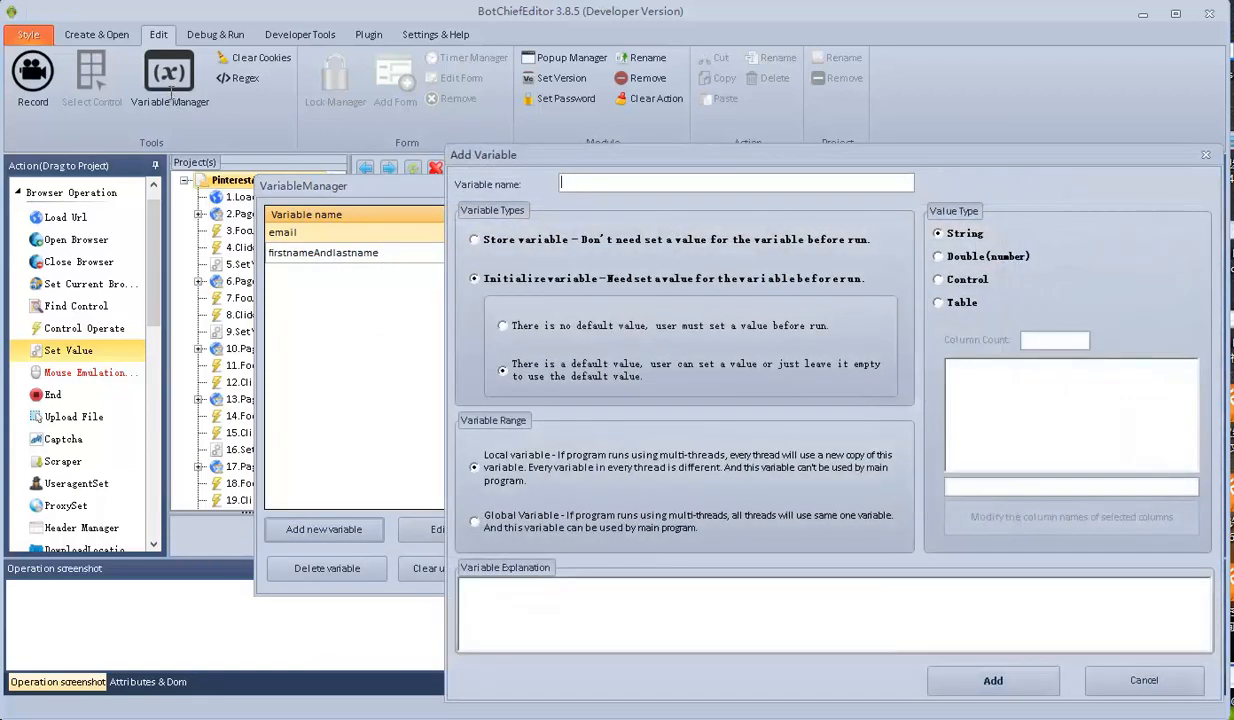
text(password)
double_click(584, 182)
click(475, 240)
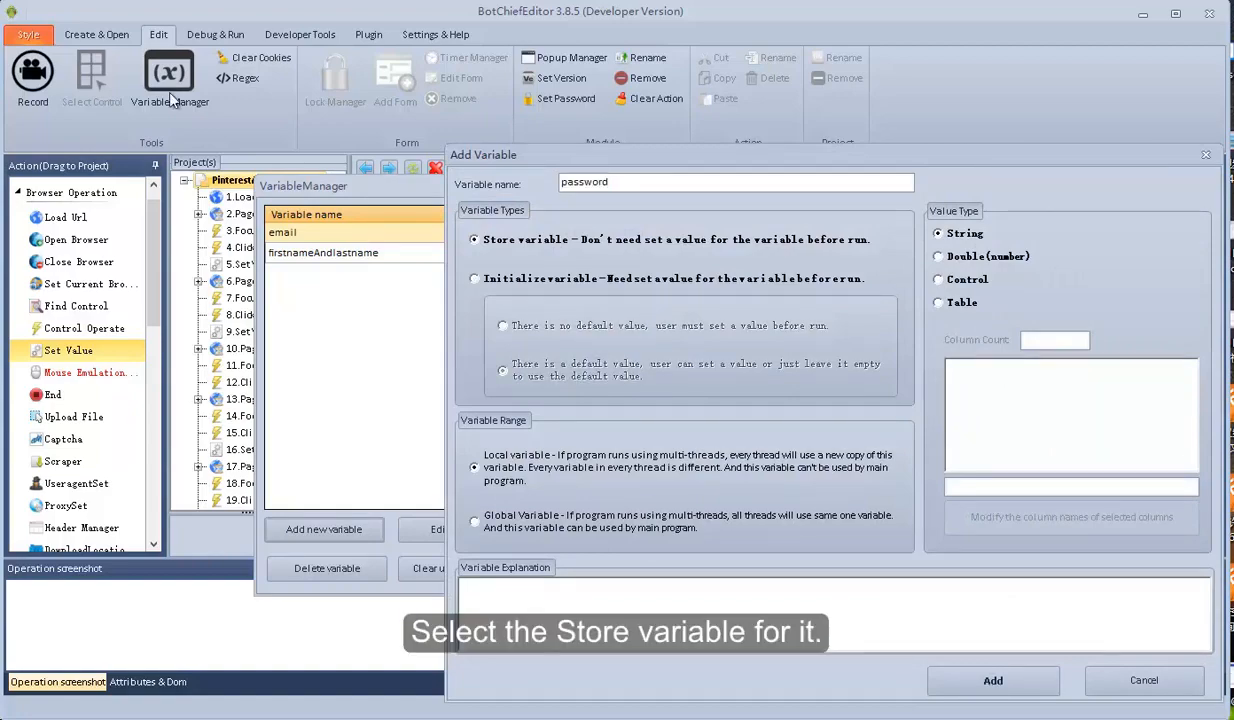
drag(760, 155, 733, 151)
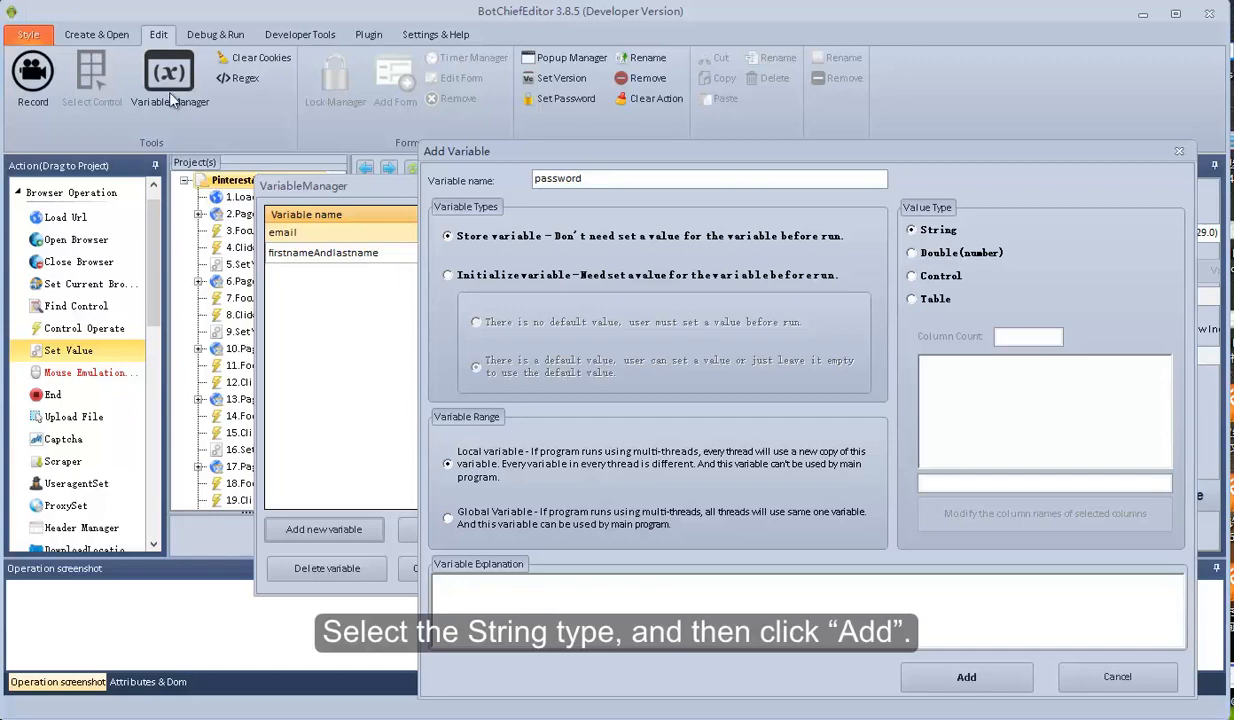
click(966, 677)
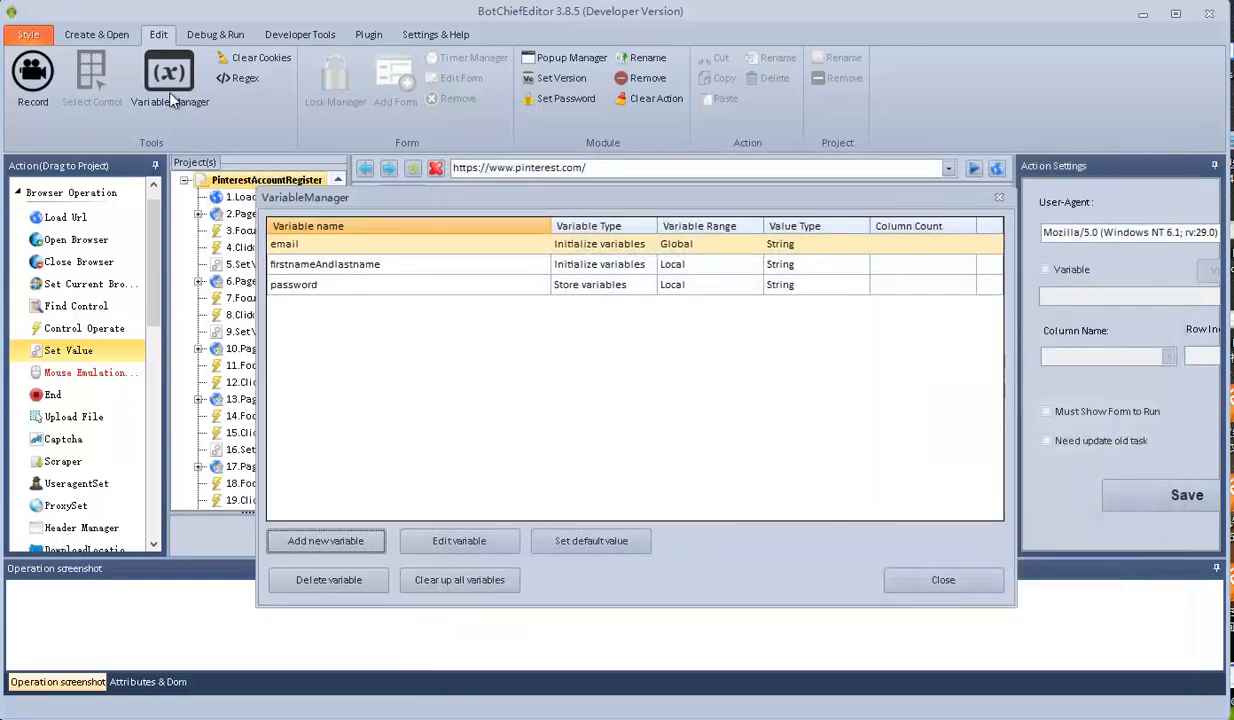
Add 'age' as a local String store variable, then close the Variable Manager
click(326, 541)
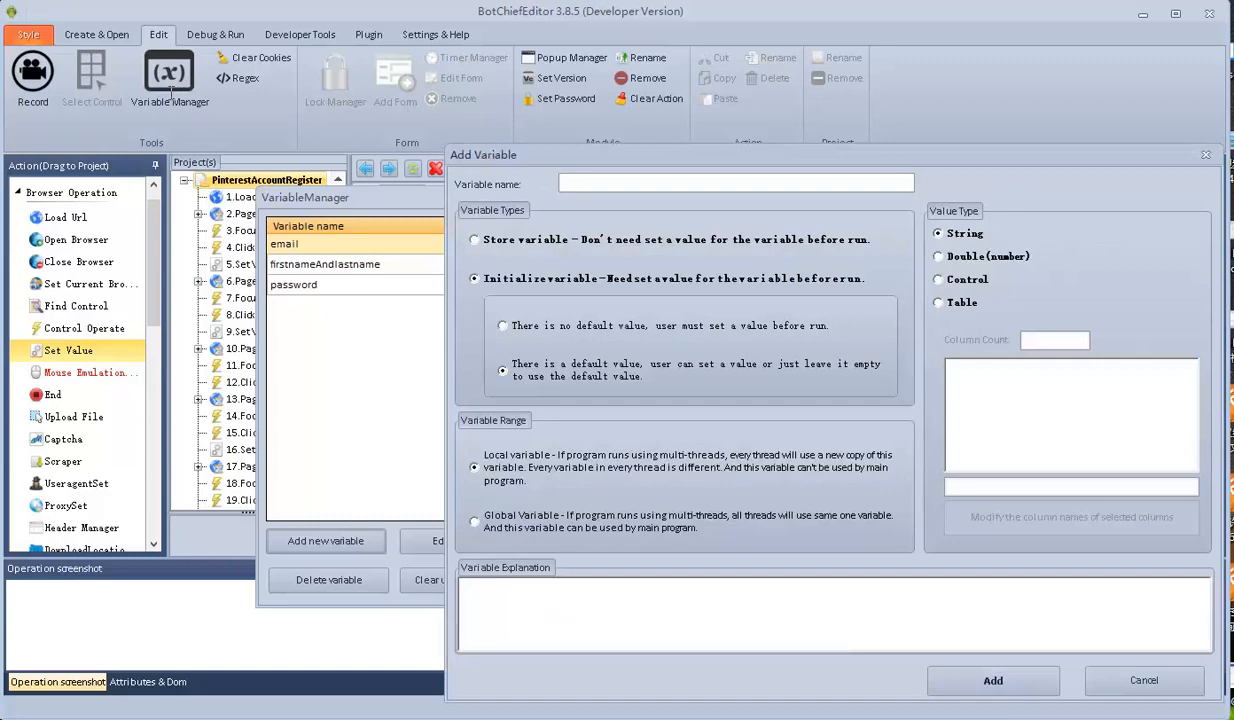
text(age)
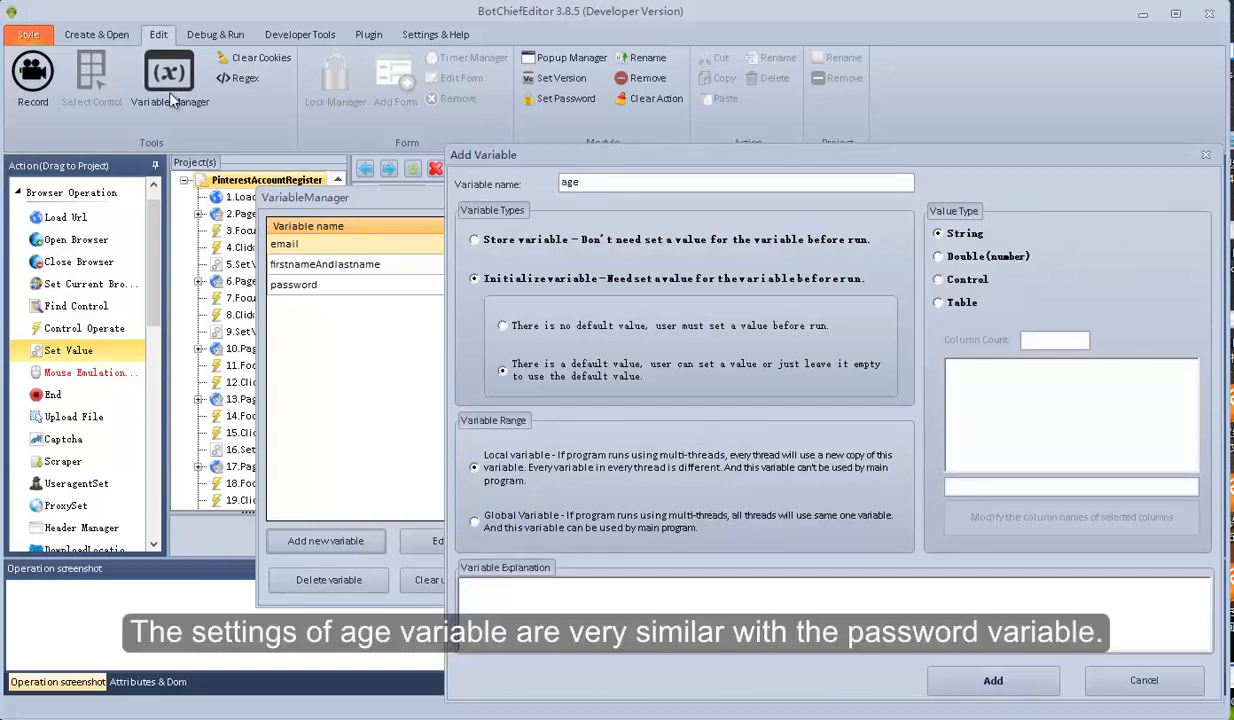
click(474, 239)
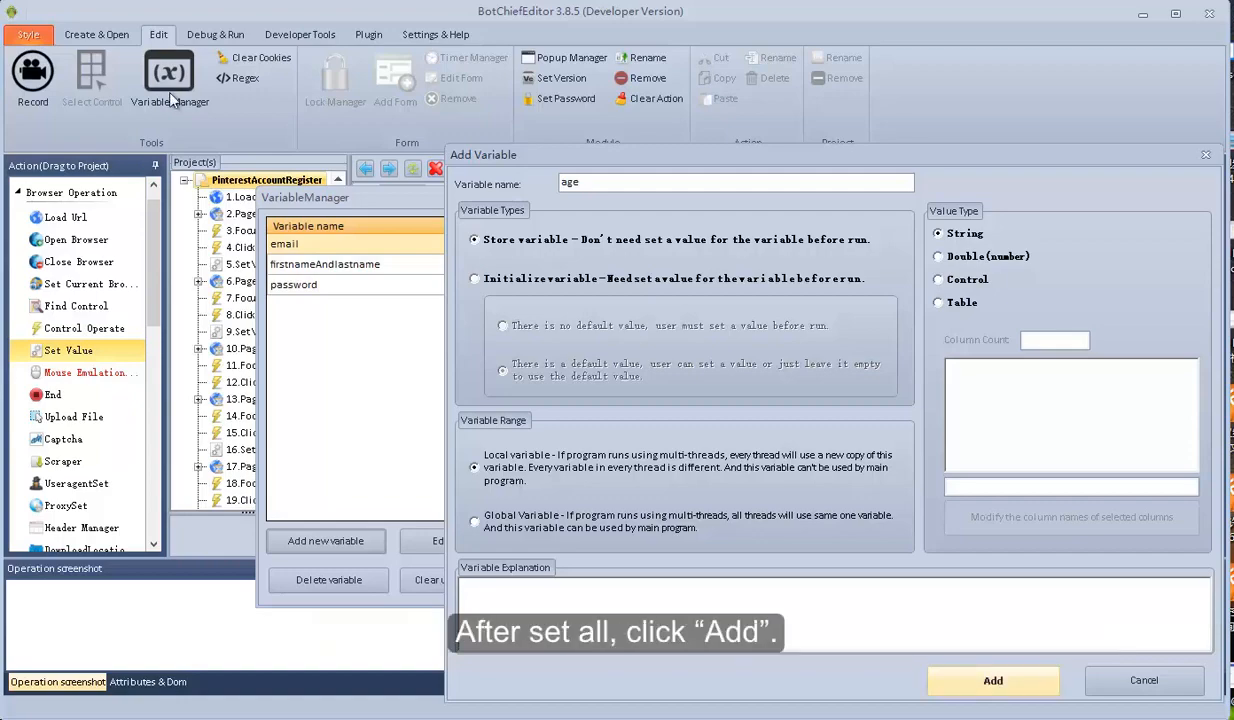
click(993, 681)
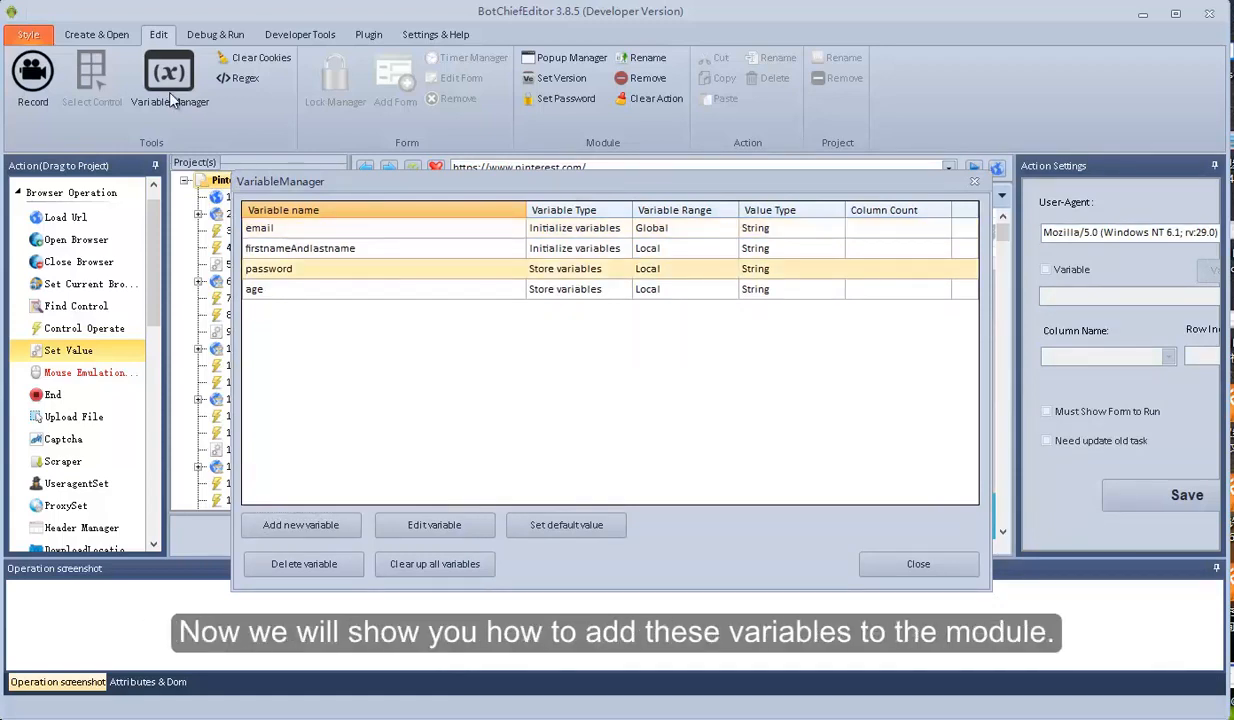
click(270, 289)
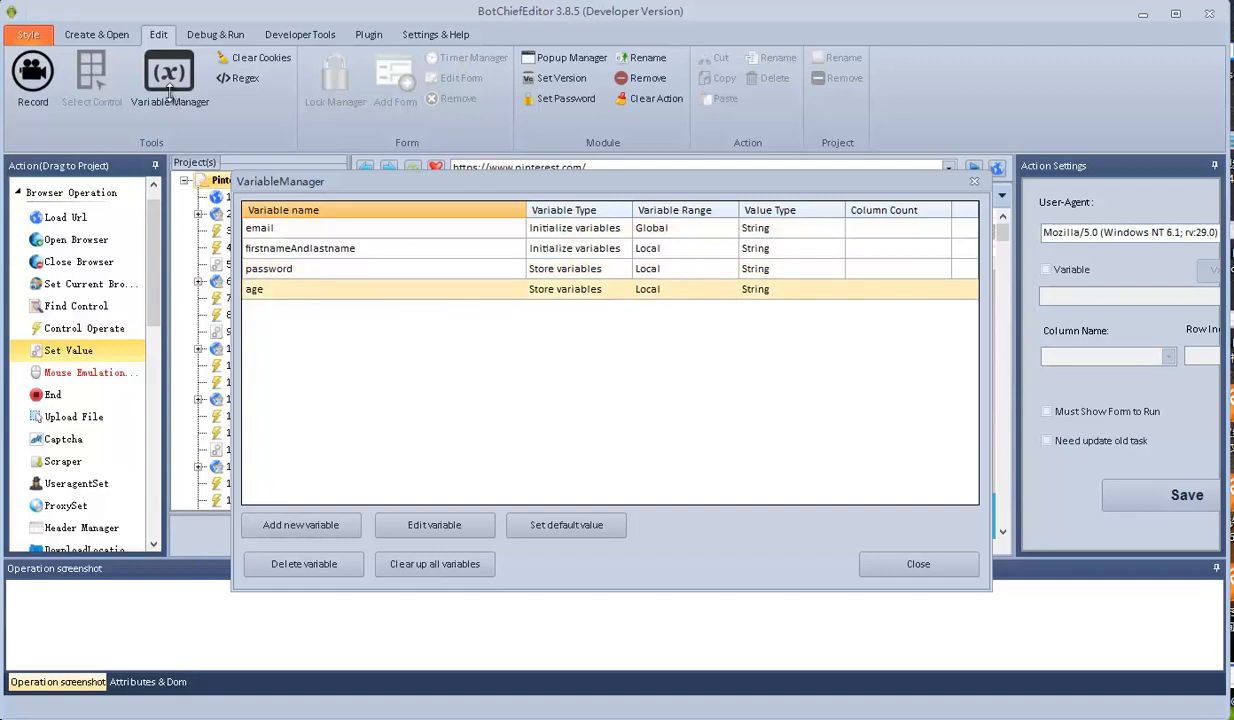
click(918, 564)
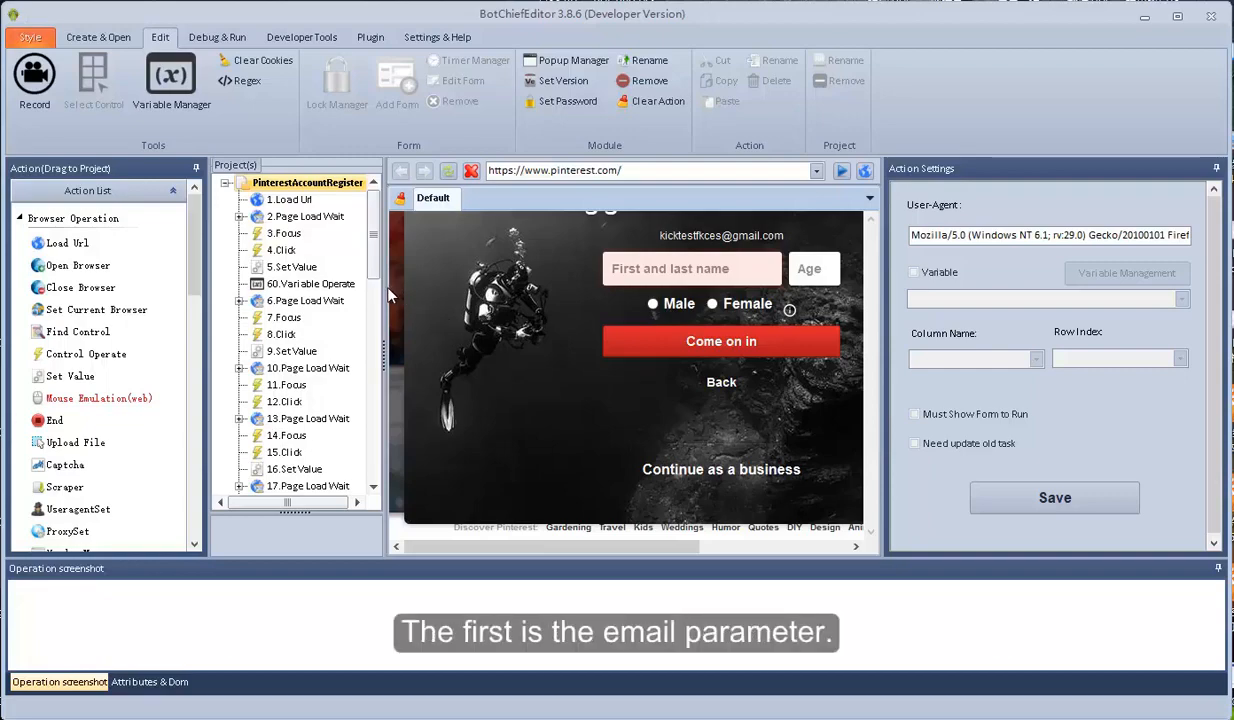
Make the email Set Value step take its value from the email variable and save it
click(296, 205)
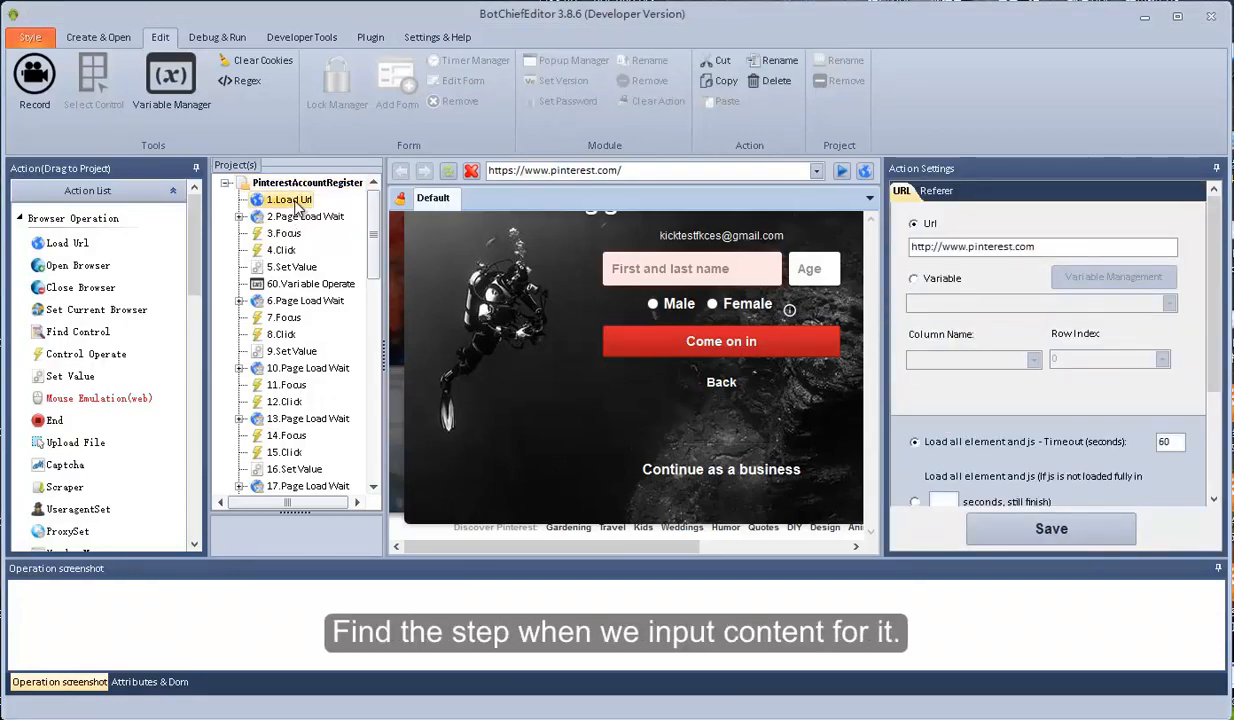
key(Down)
key(Down)
key(Down)
key(Down)
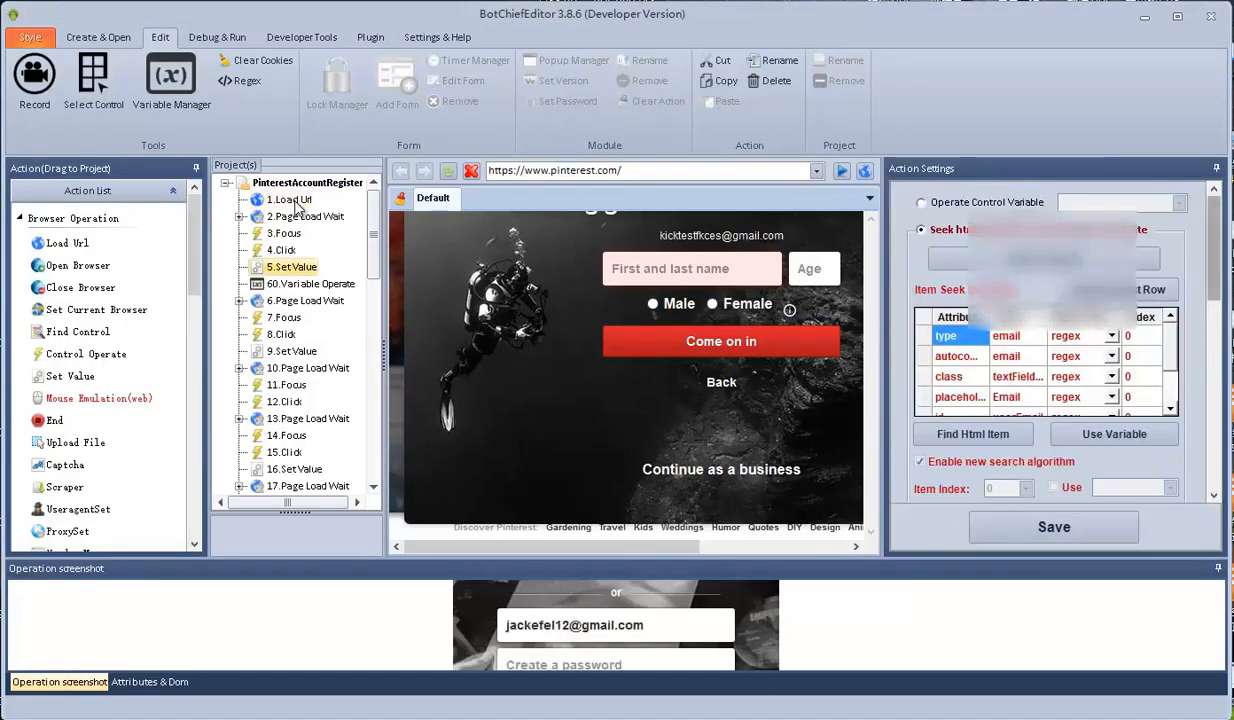
drag(1214, 249, 1214, 428)
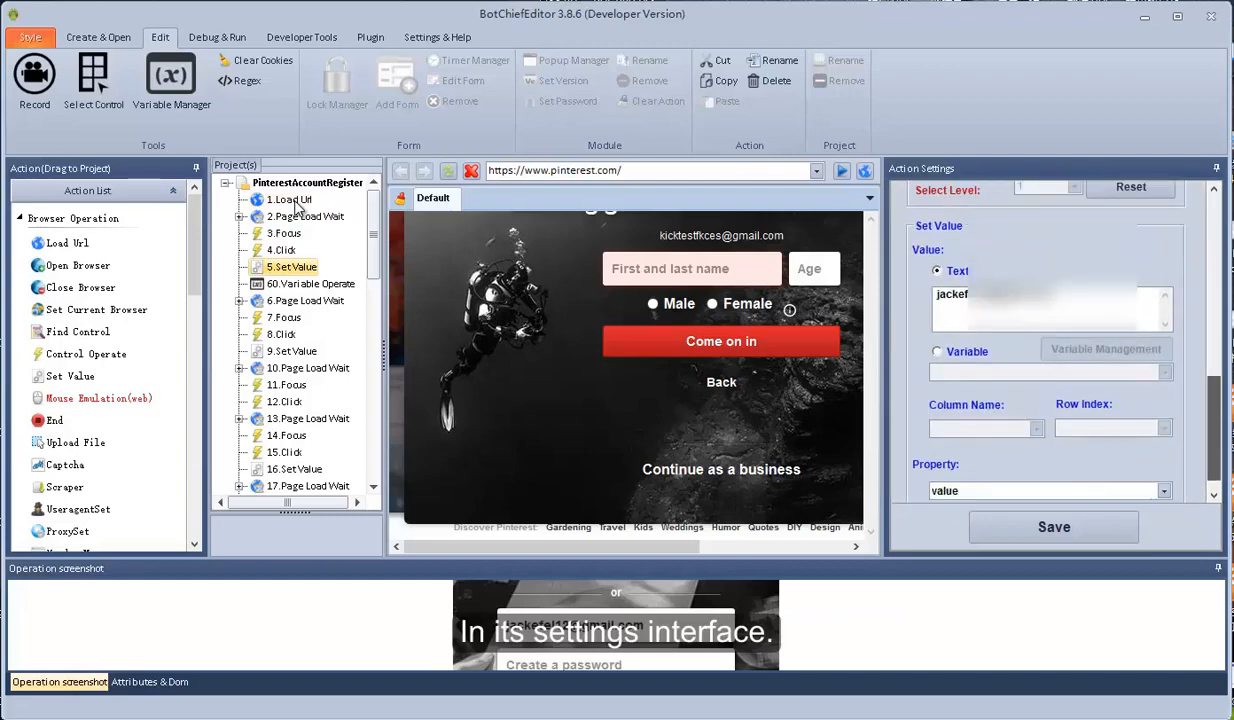
click(938, 352)
click(1164, 372)
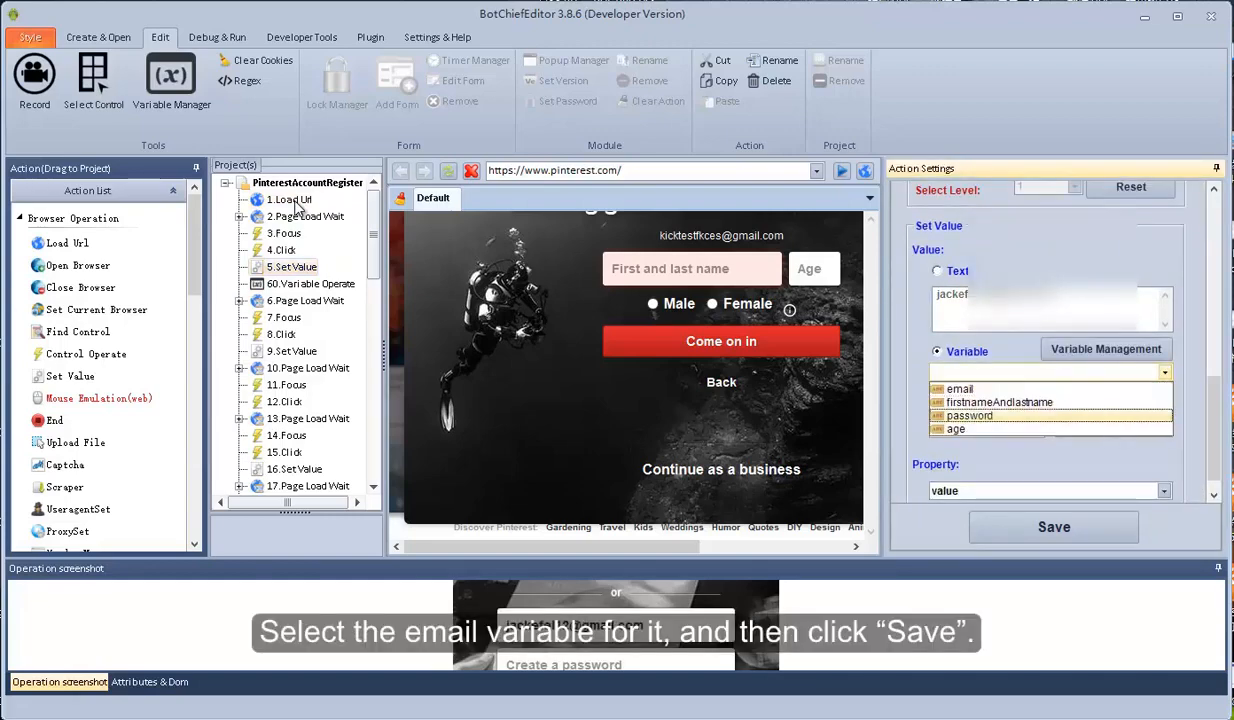
click(960, 389)
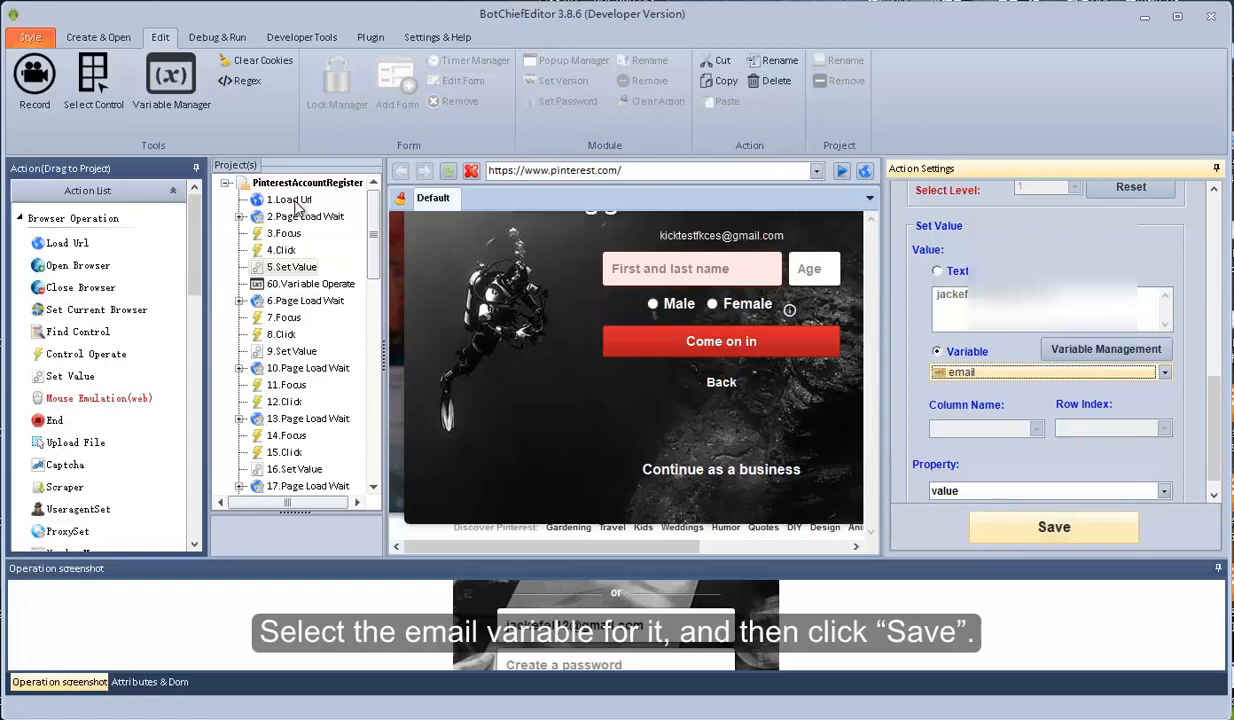
click(1054, 527)
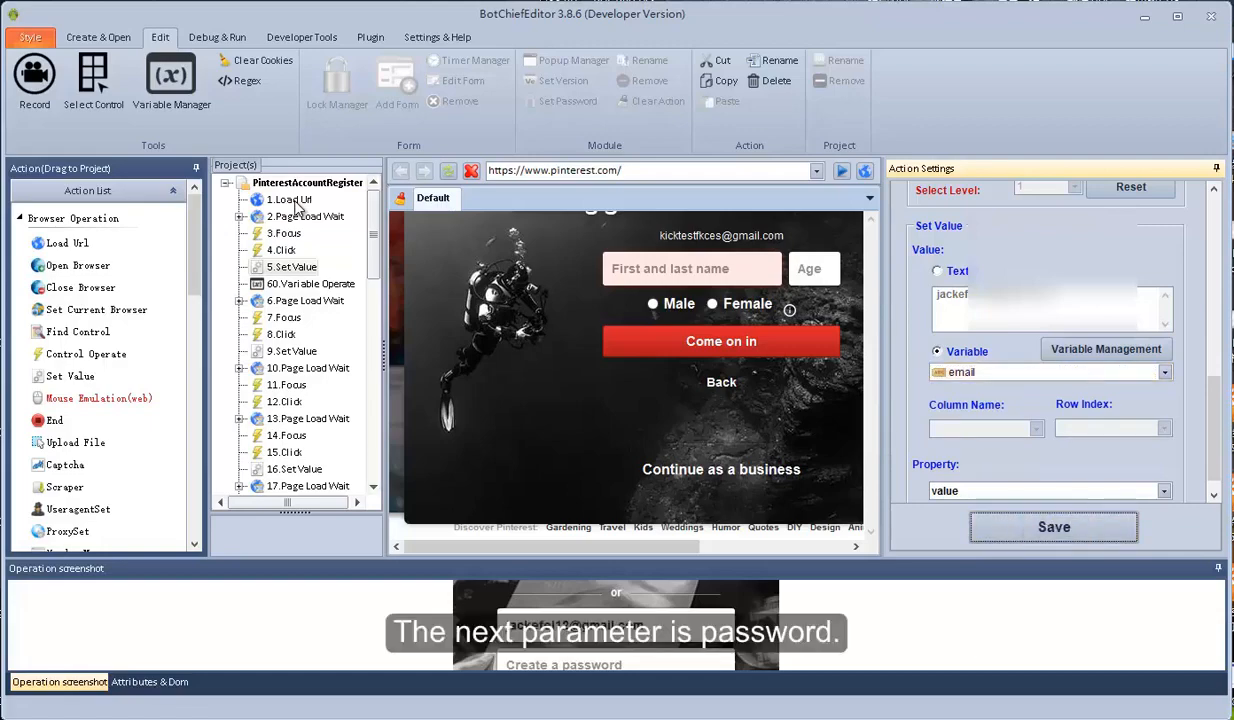
Switch step 9.Set Value to use the password variable and save it
click(291, 351)
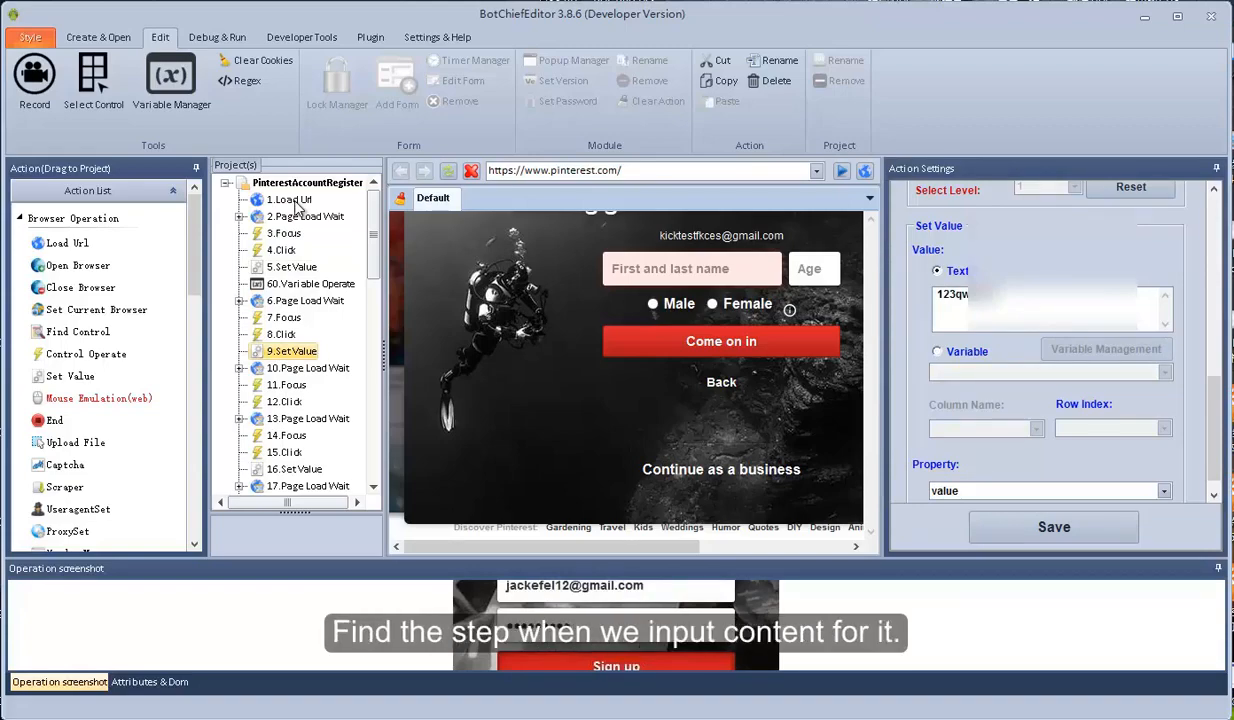
click(937, 351)
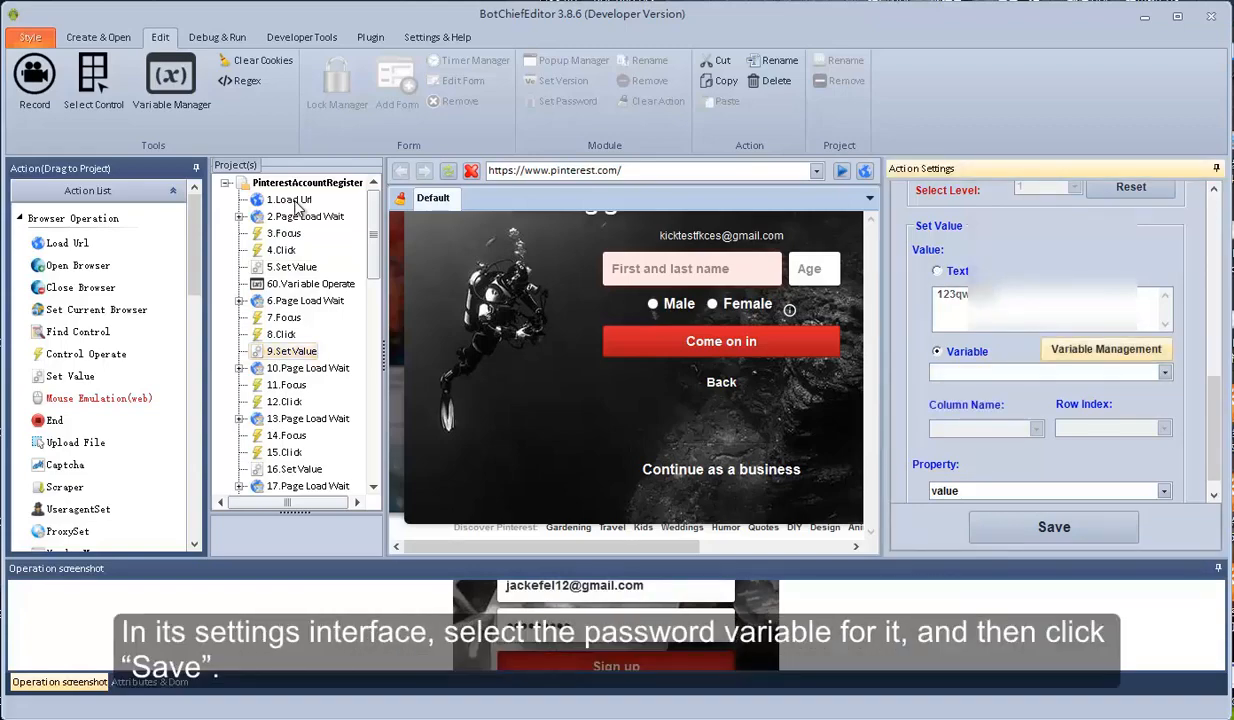
click(1050, 372)
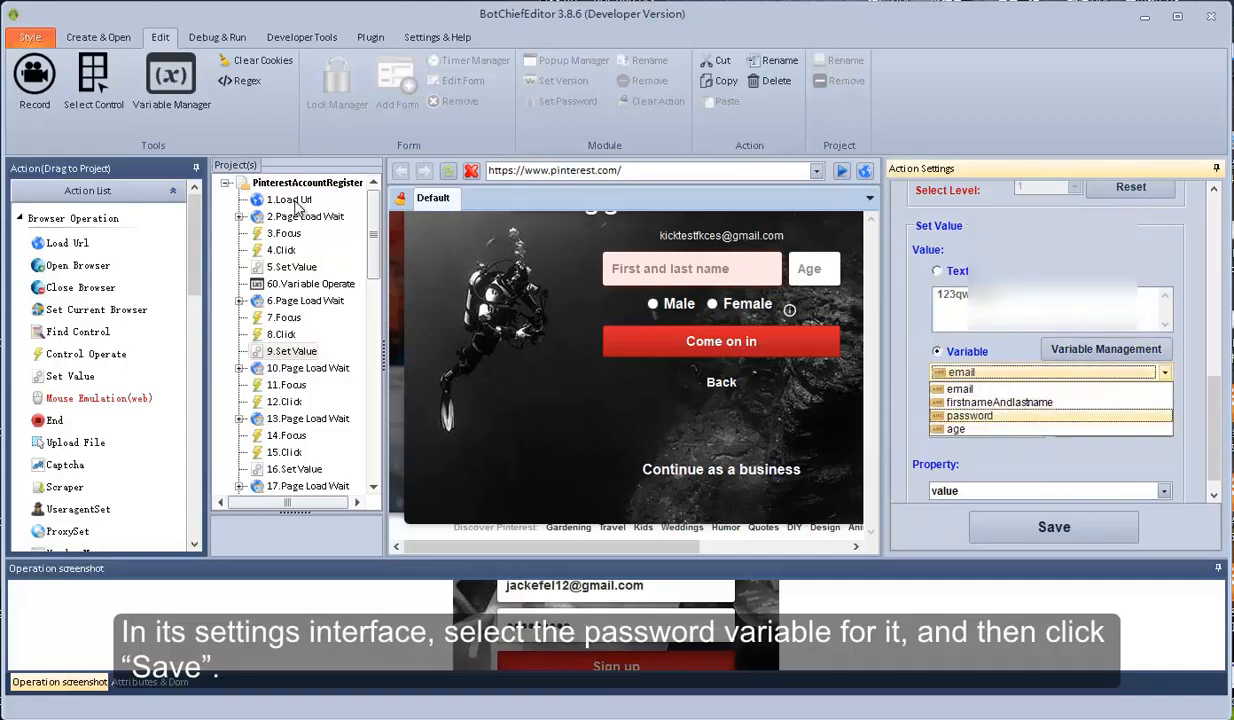
click(969, 415)
click(1054, 527)
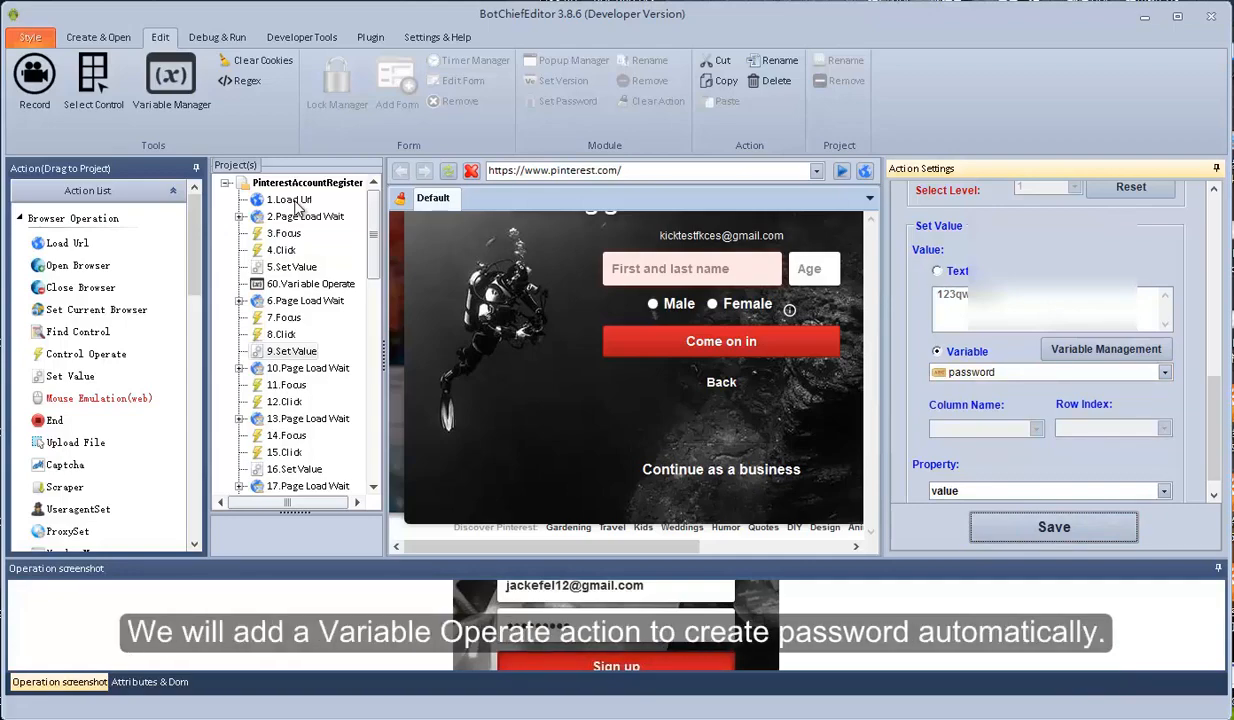
scroll(296, 207, down, 1)
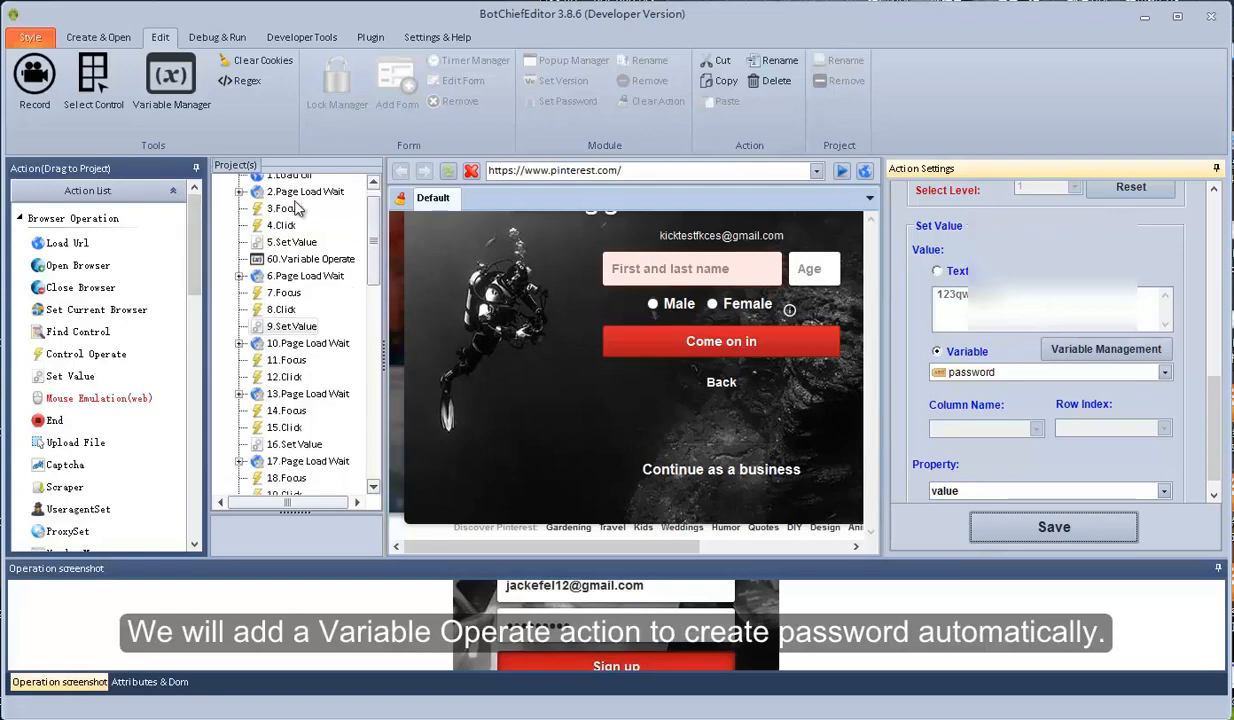
Scroll the project tree back up to the recorded steps
scroll(296, 207, up, 1)
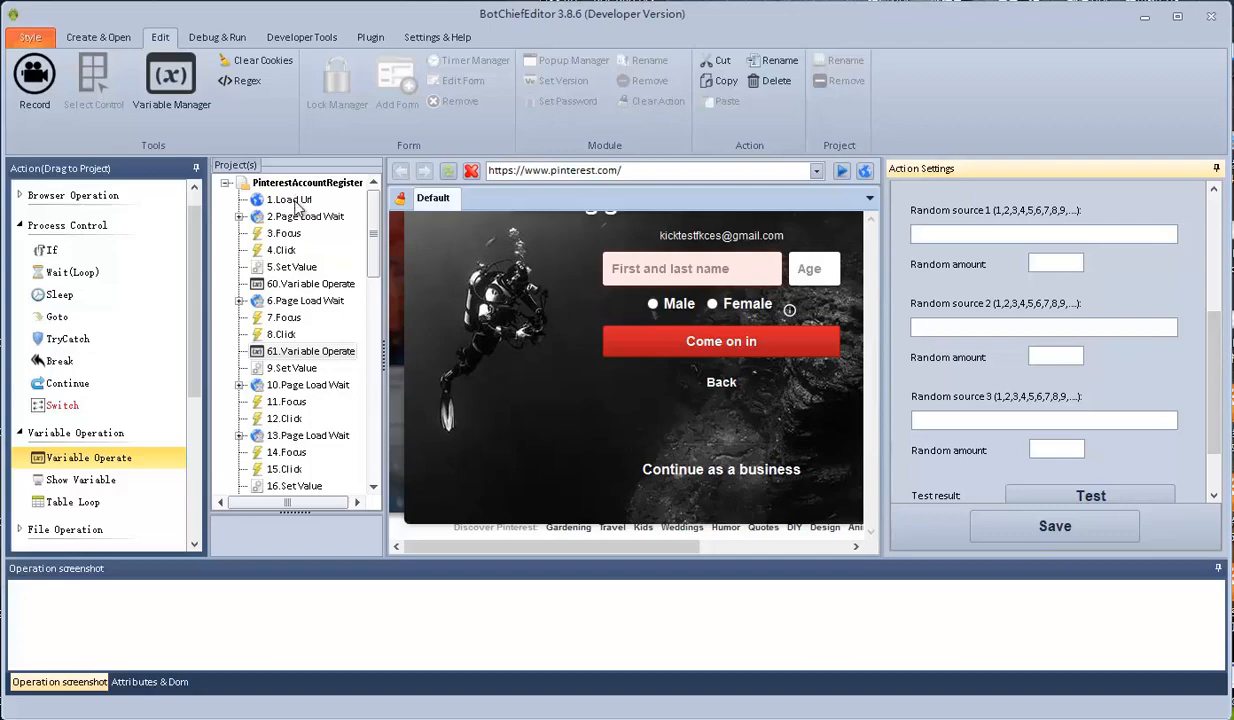
Enter random sources A–I, digits 0–9 and symbols !,@,#,$,%, with amounts 3 and 3
scroll(296, 202, up, 1)
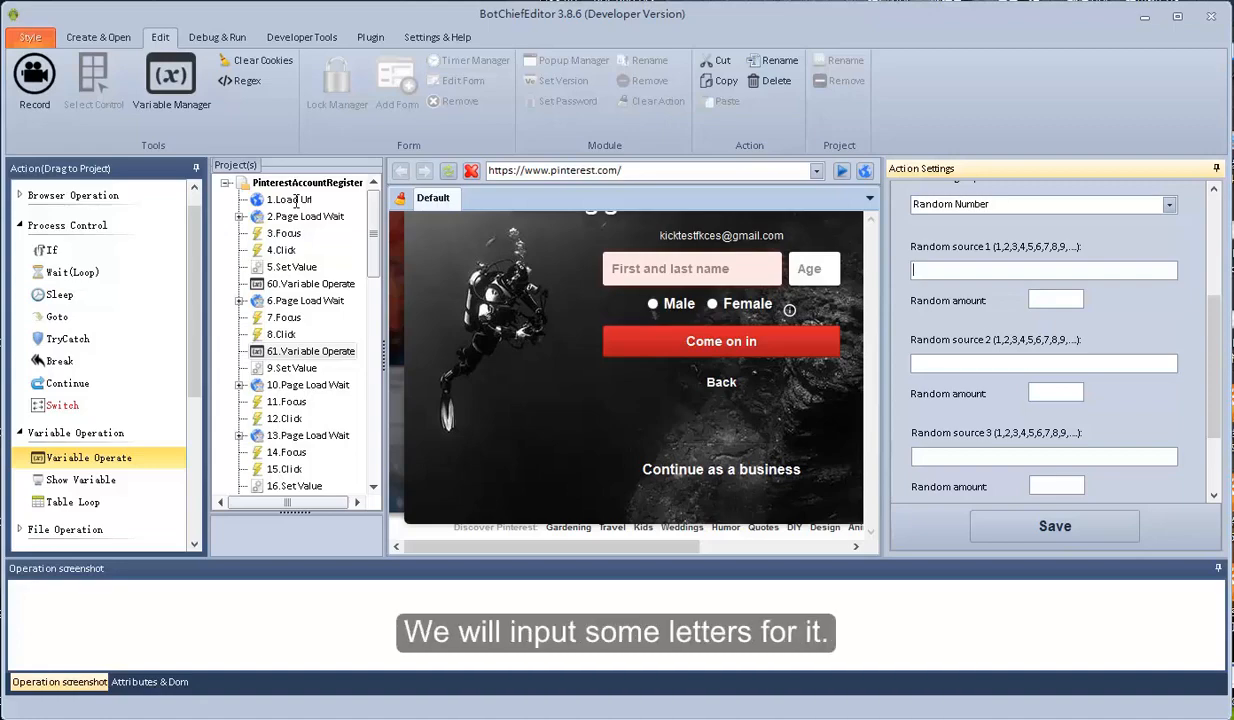
text(A,B,)
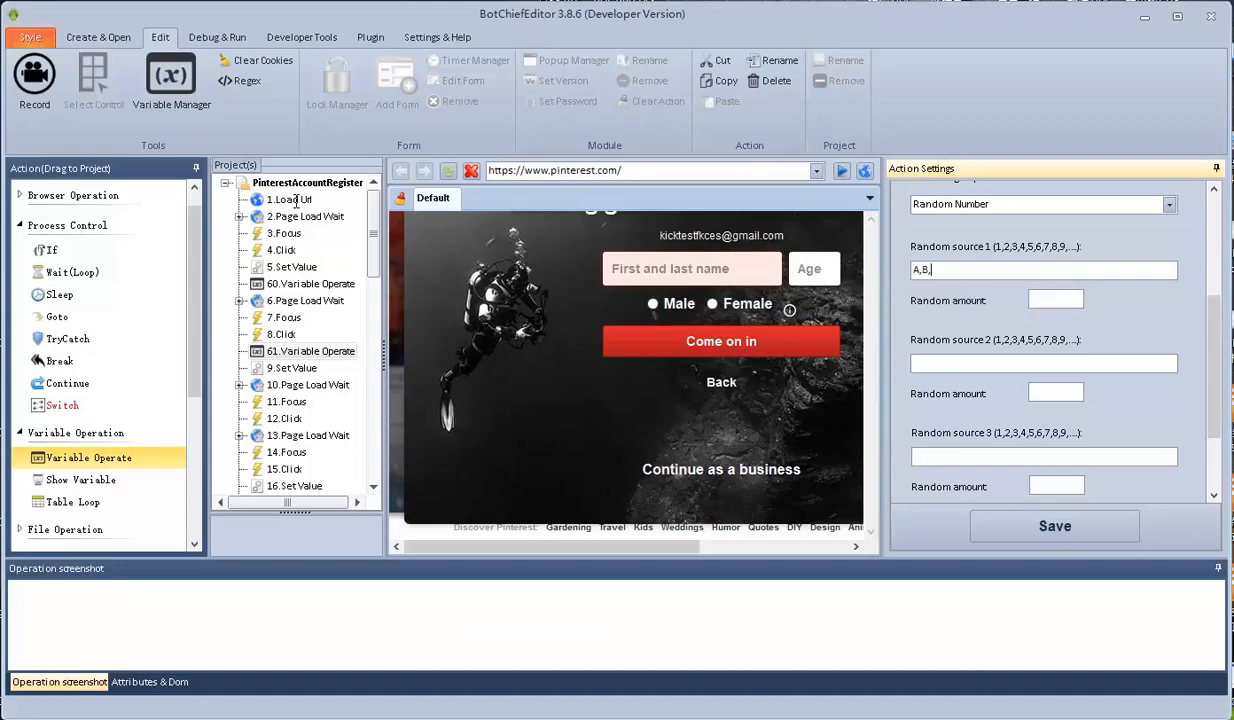
text(C,D,E,F,G,H,I)
key(Tab)
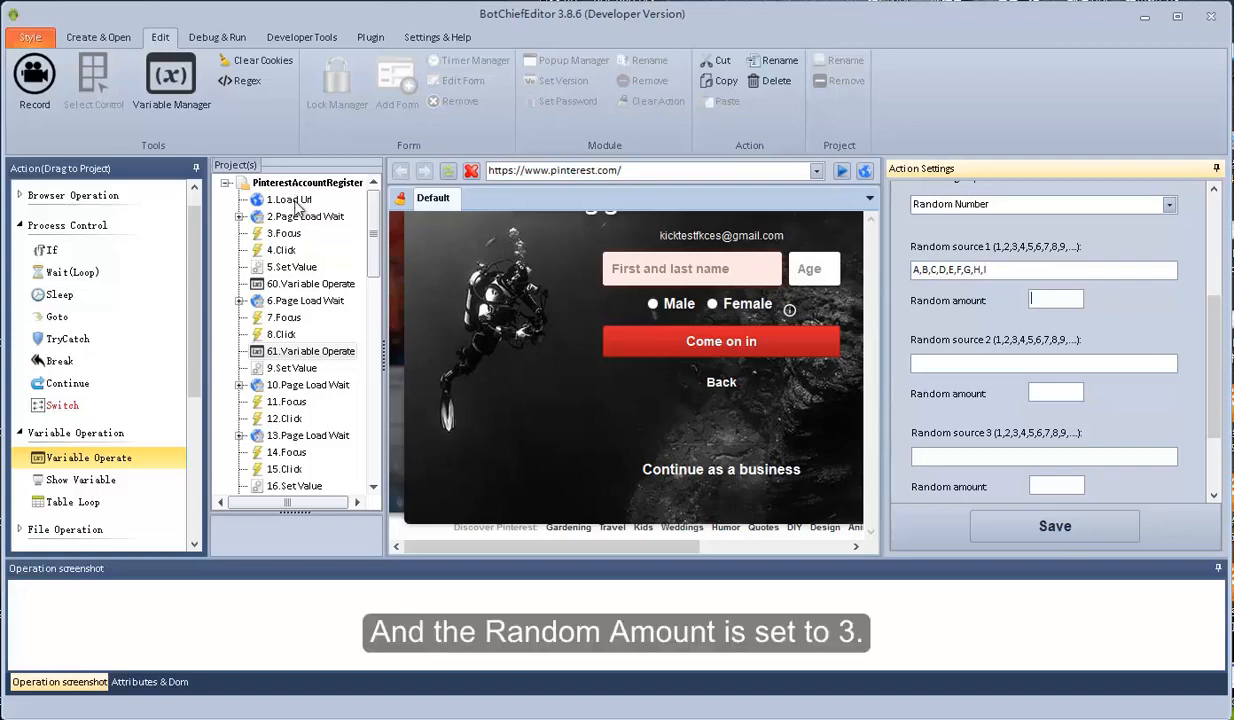
text(3)
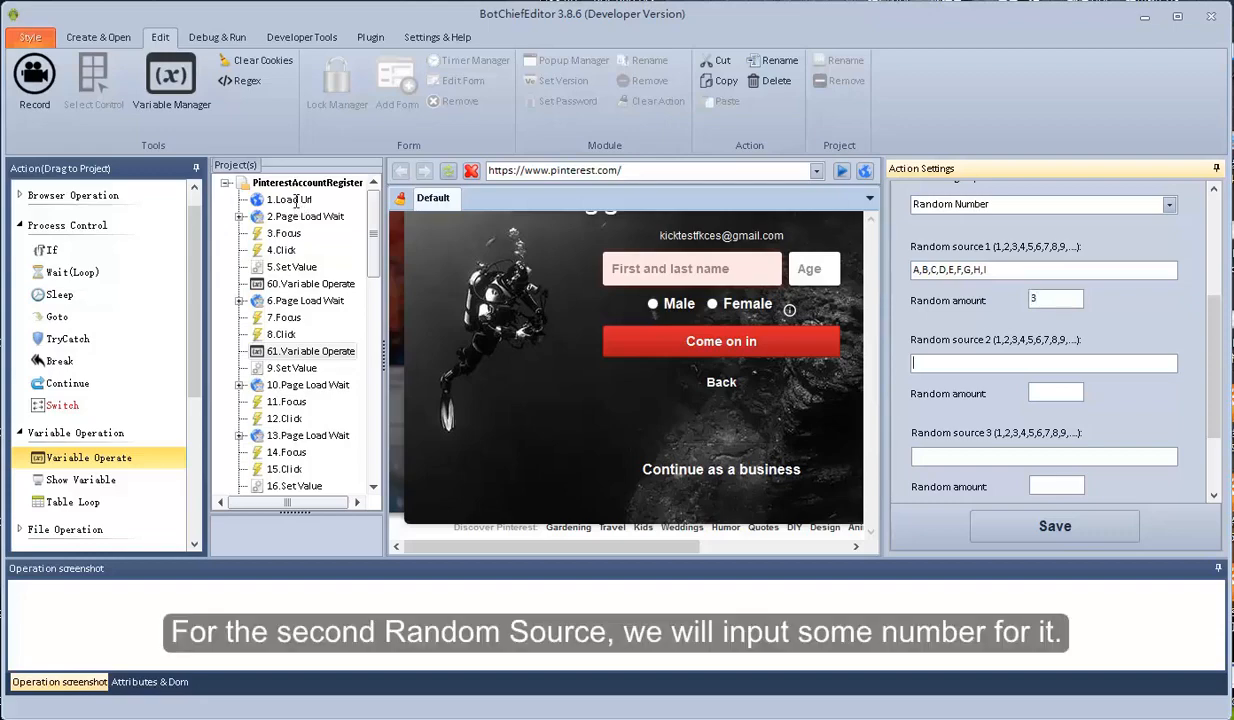
text(1,2,3,4,5,6,7,)
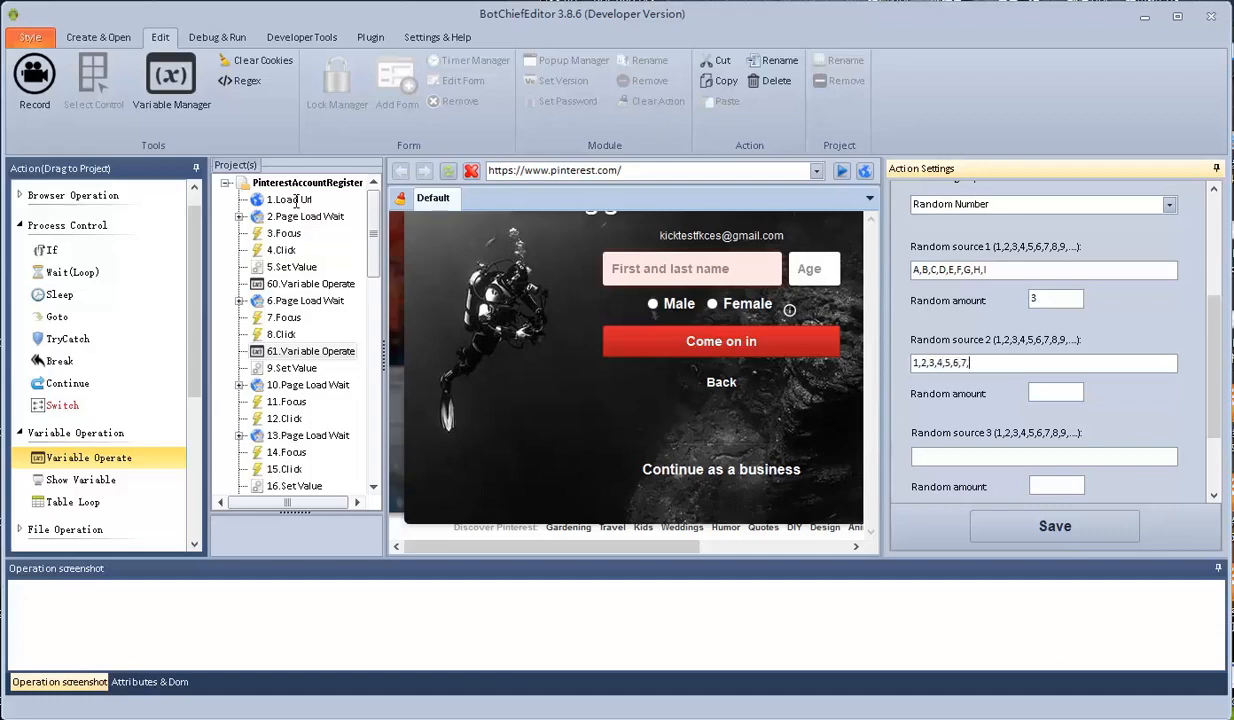
text(8,9,0)
key(Tab)
text(3)
key(Tab)
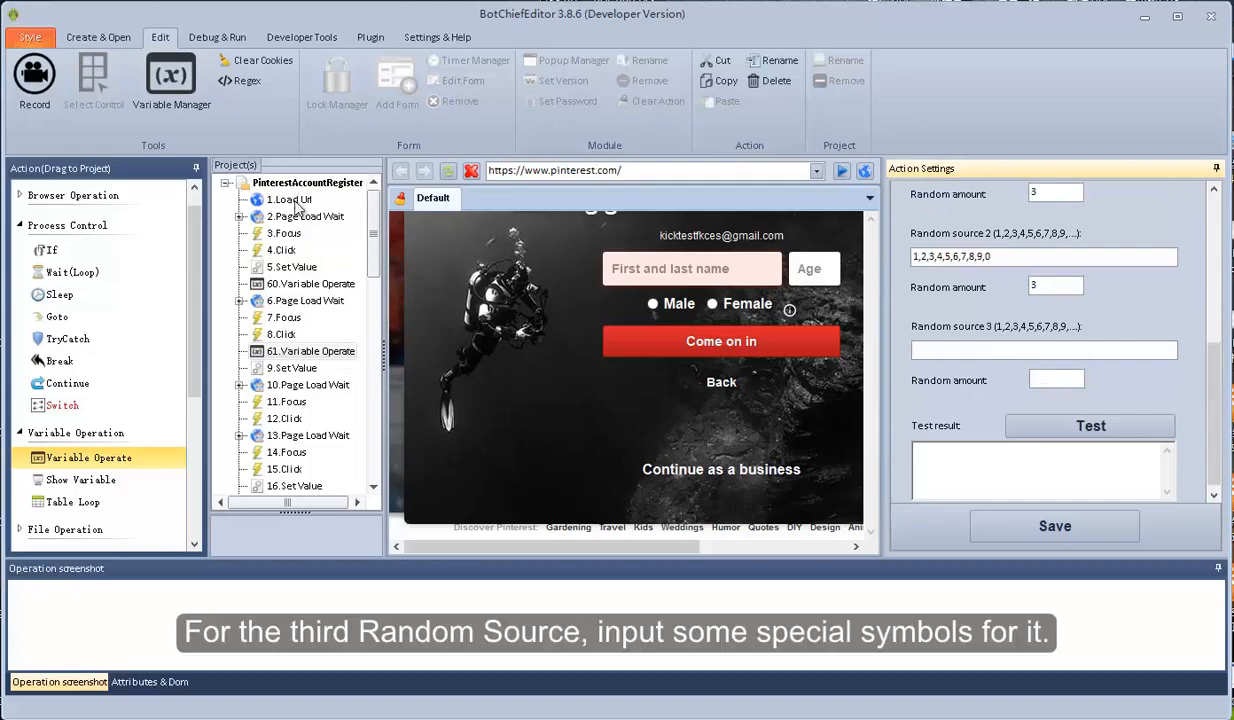
text(!,@,#,$,%)
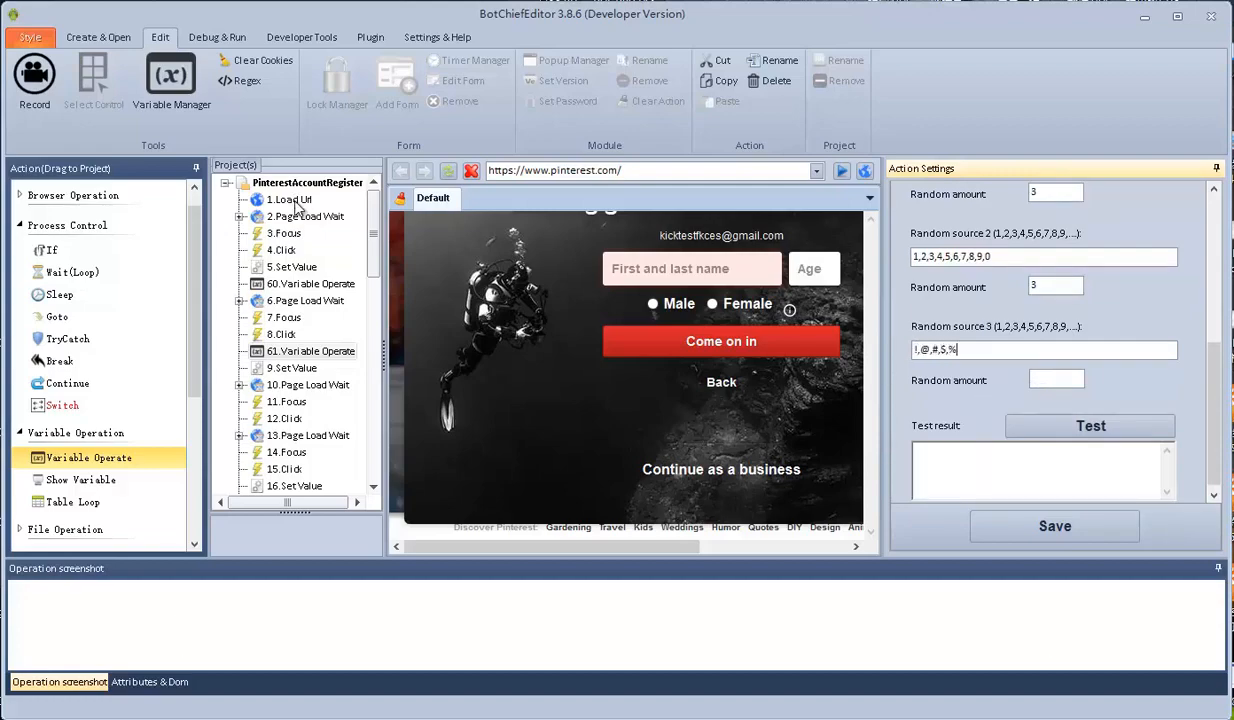
text(,^)
key(BackSpace)
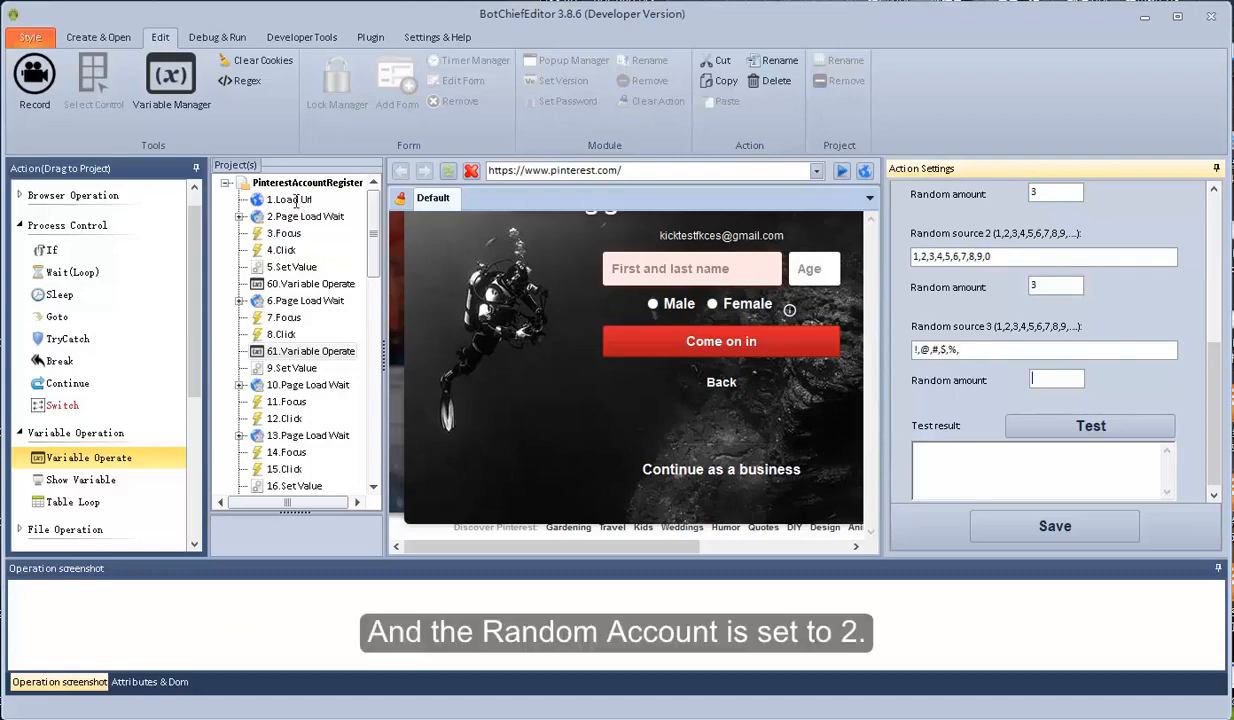
Set the symbol amount to 2, preview several random passwords, and save step 61
text(2)
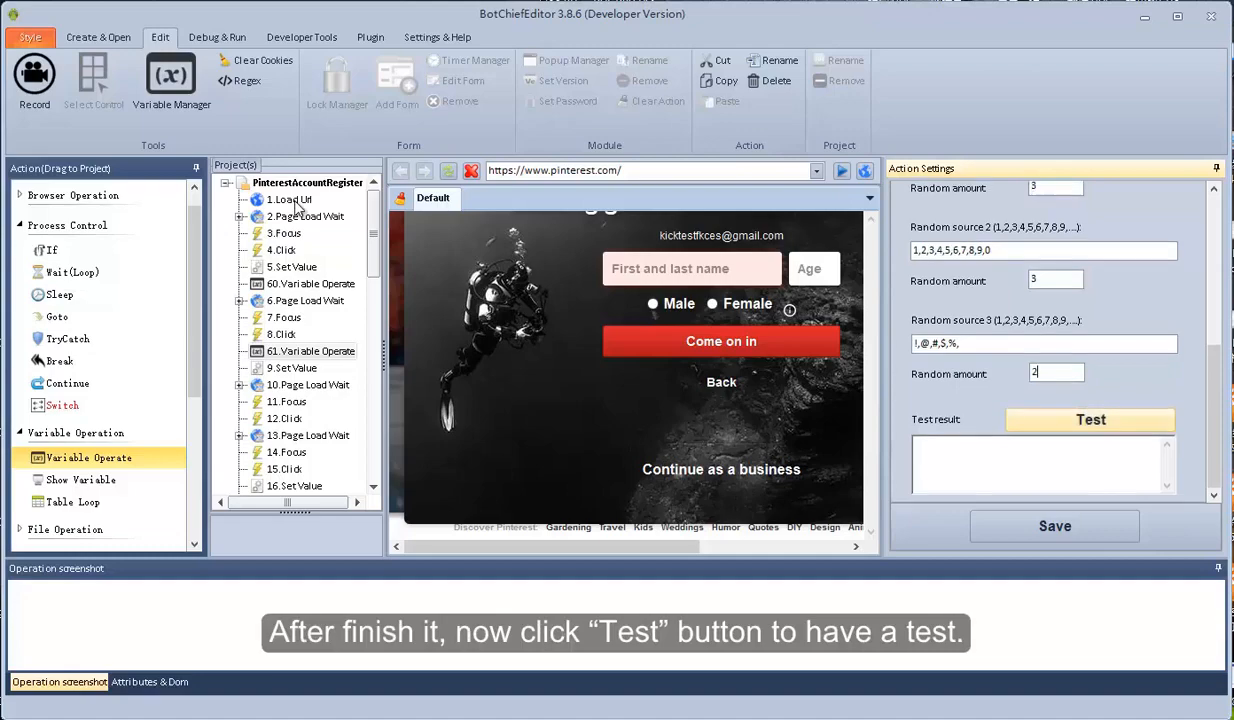
scroll(1090, 420, up, 5)
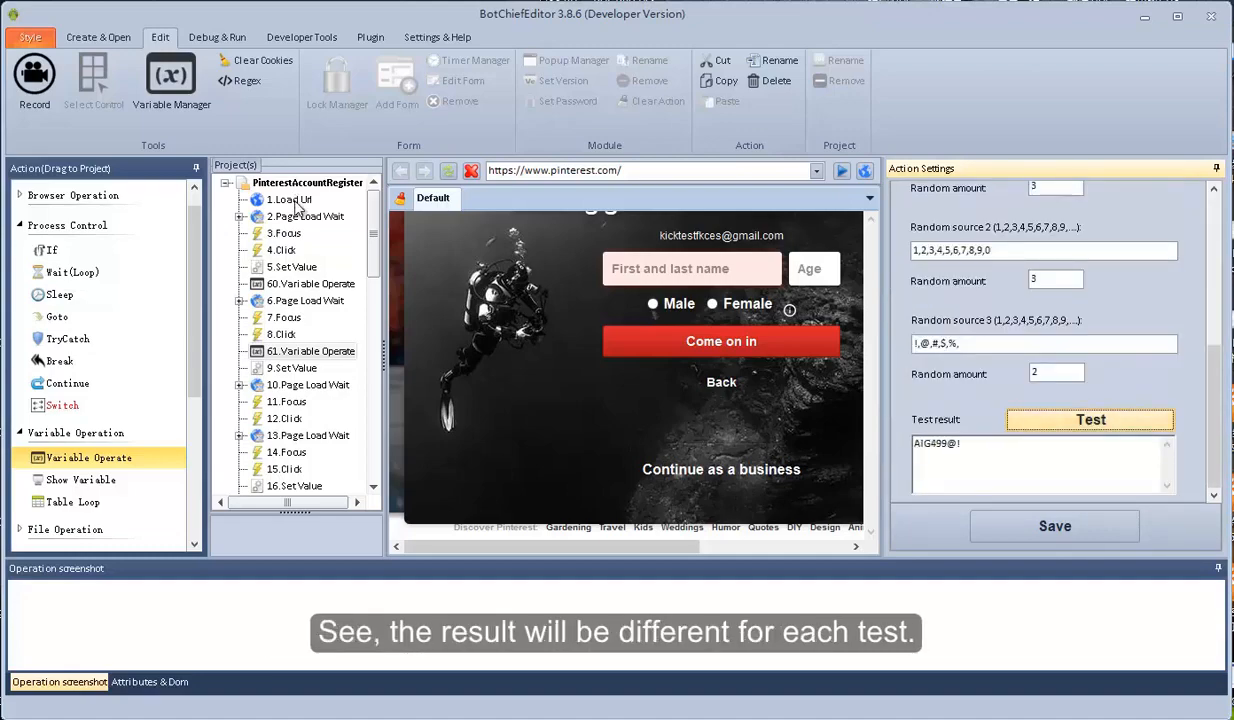
click(1090, 420)
click(1090, 420)
click(1090, 420)
click(1090, 420)
click(1090, 420)
click(1090, 420)
click(1090, 420)
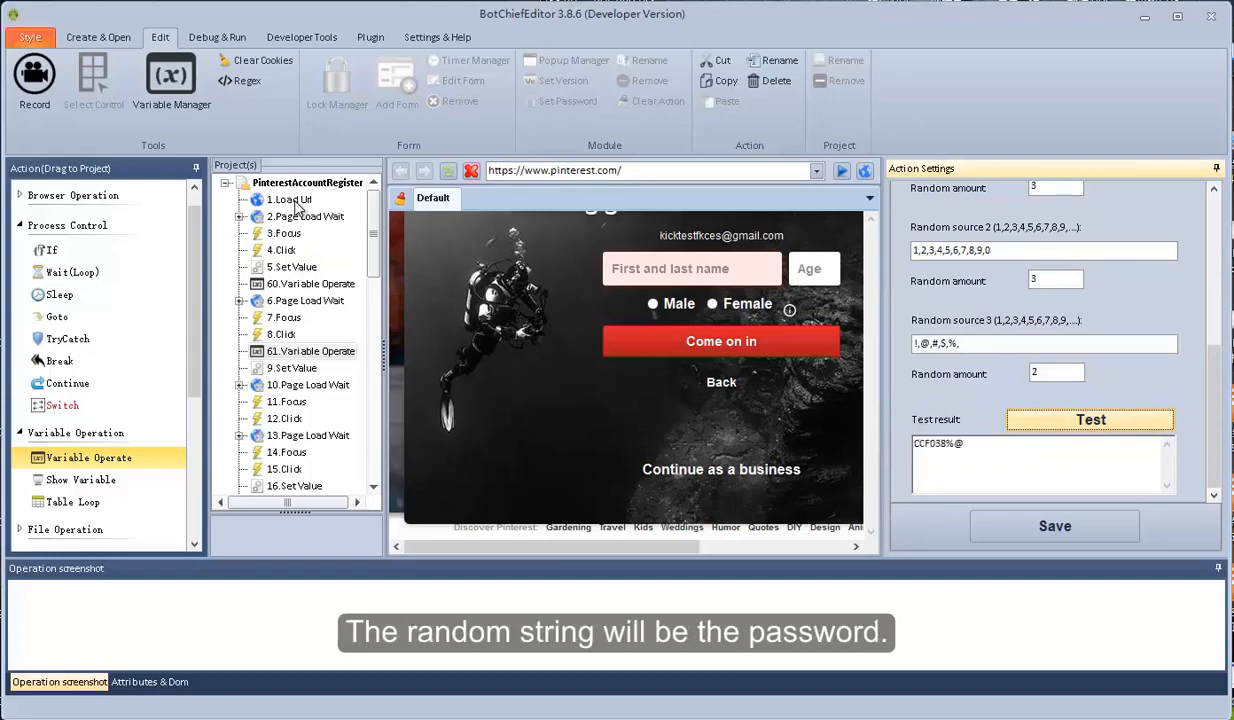
click(1090, 420)
click(1090, 420)
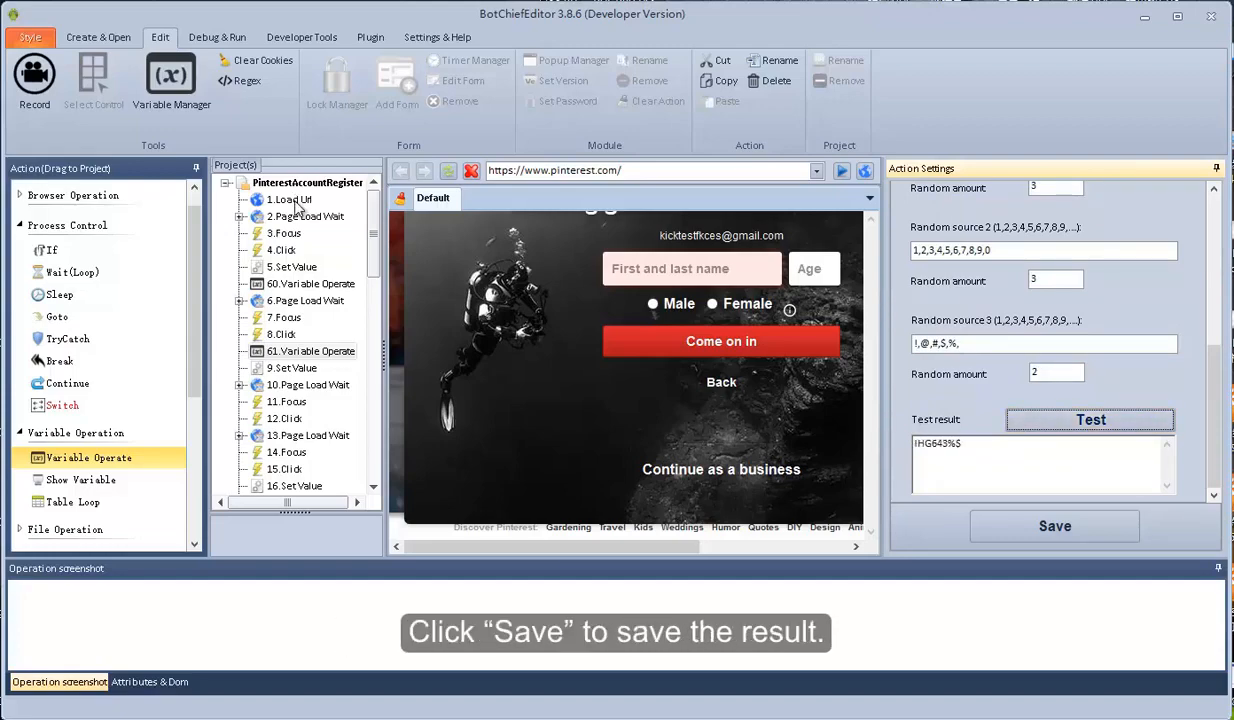
click(1054, 526)
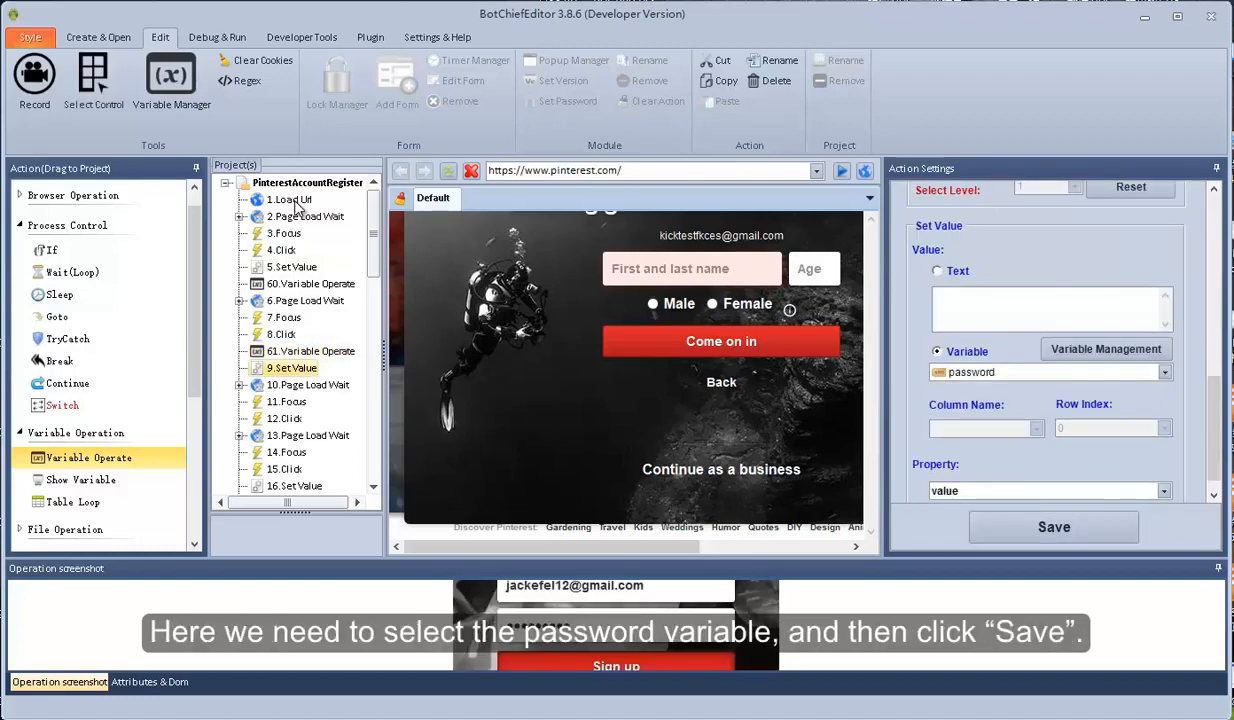
Keep 'password' as step 9's variable, save it, and select 16.Set Value
click(1165, 372)
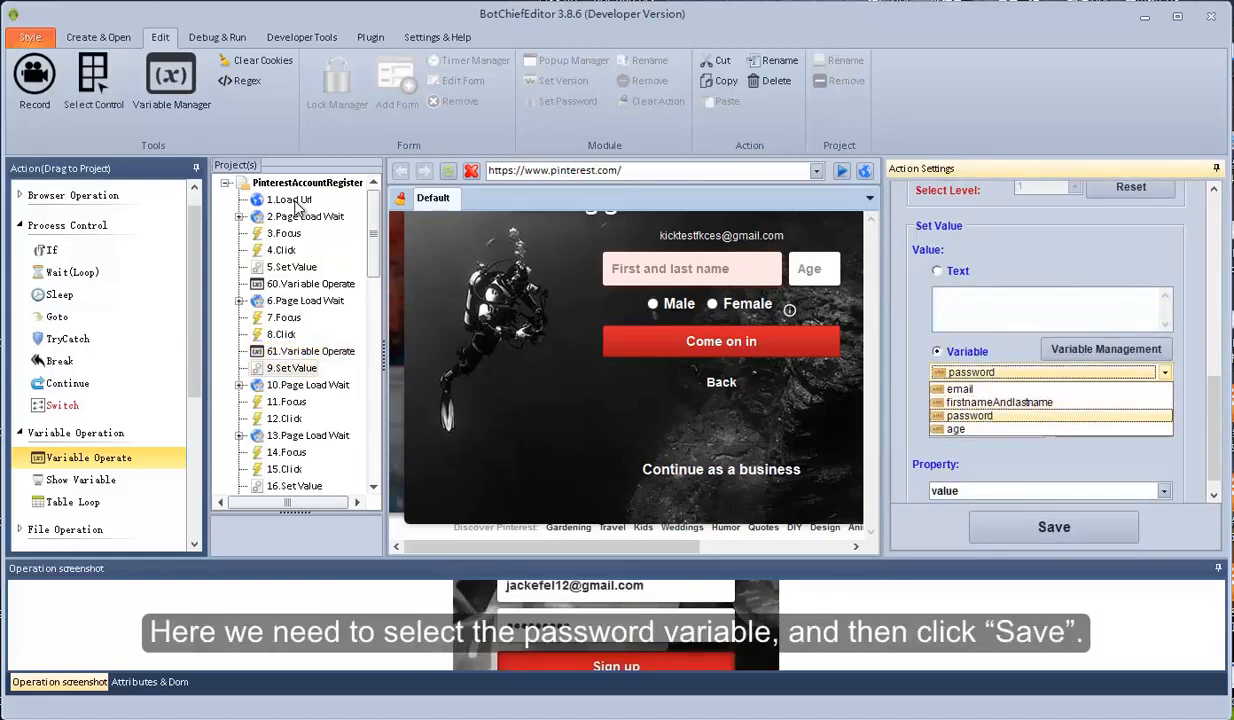
click(969, 415)
click(1053, 527)
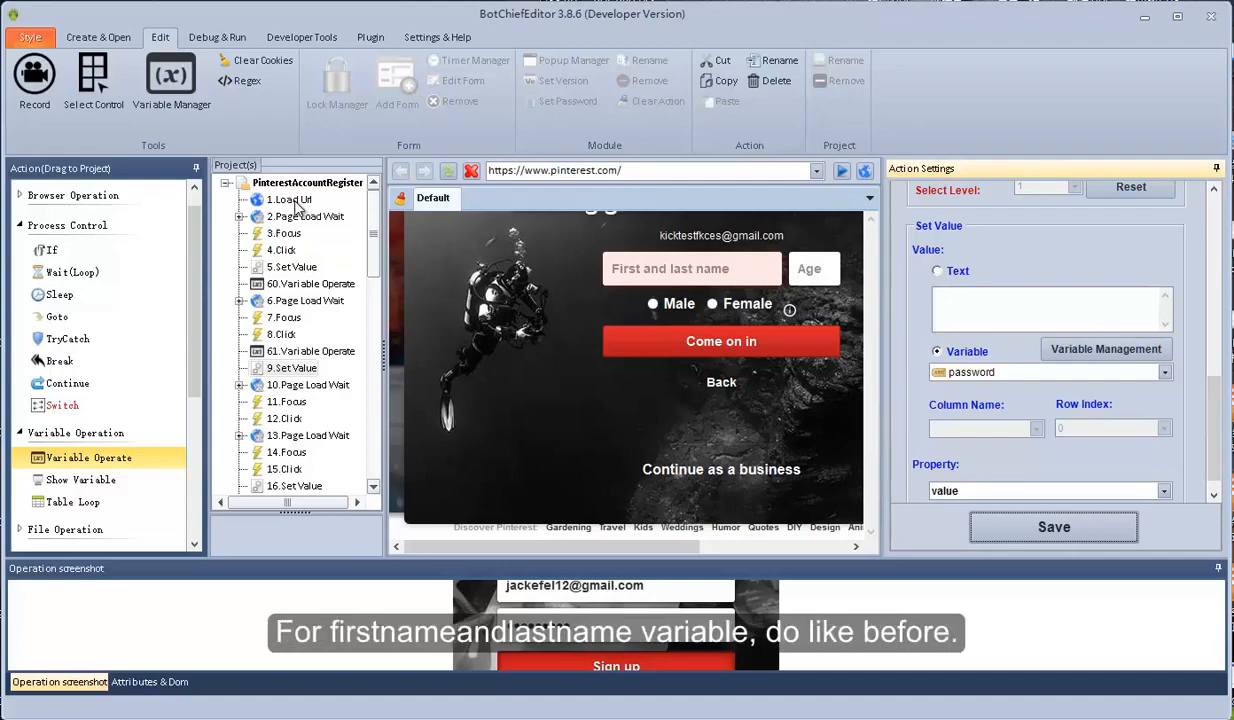
scroll(297, 330, down, 3)
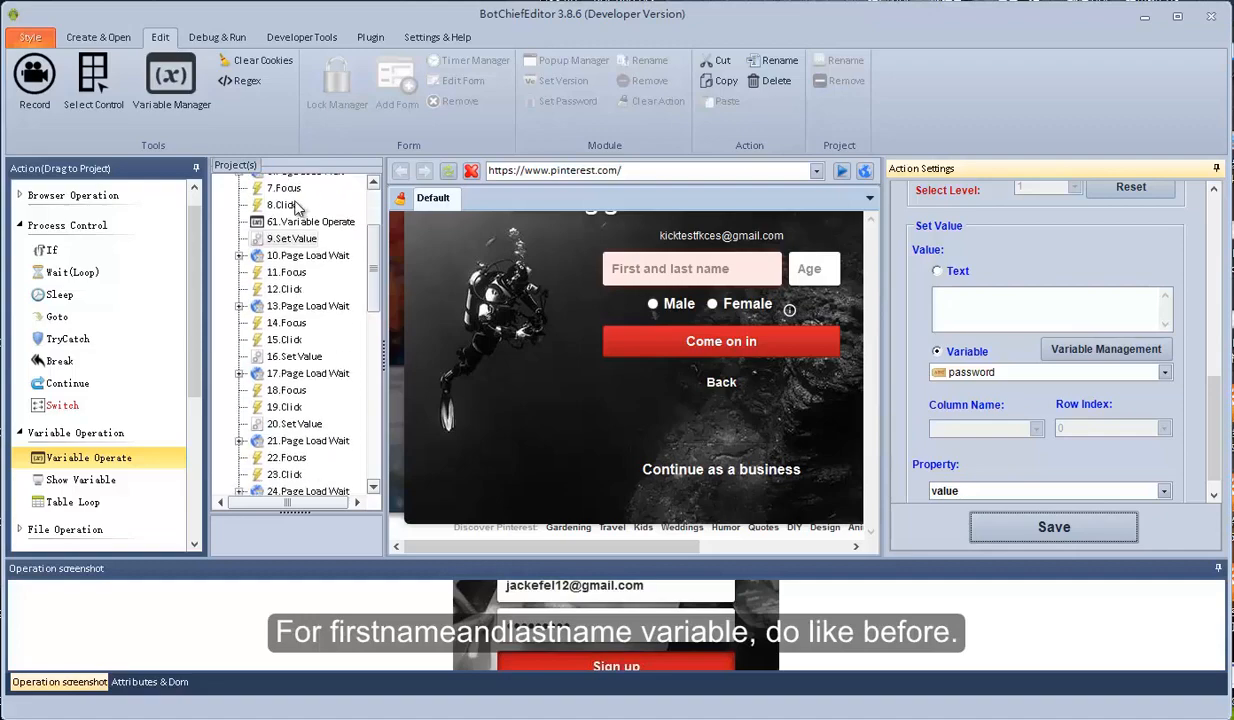
click(295, 357)
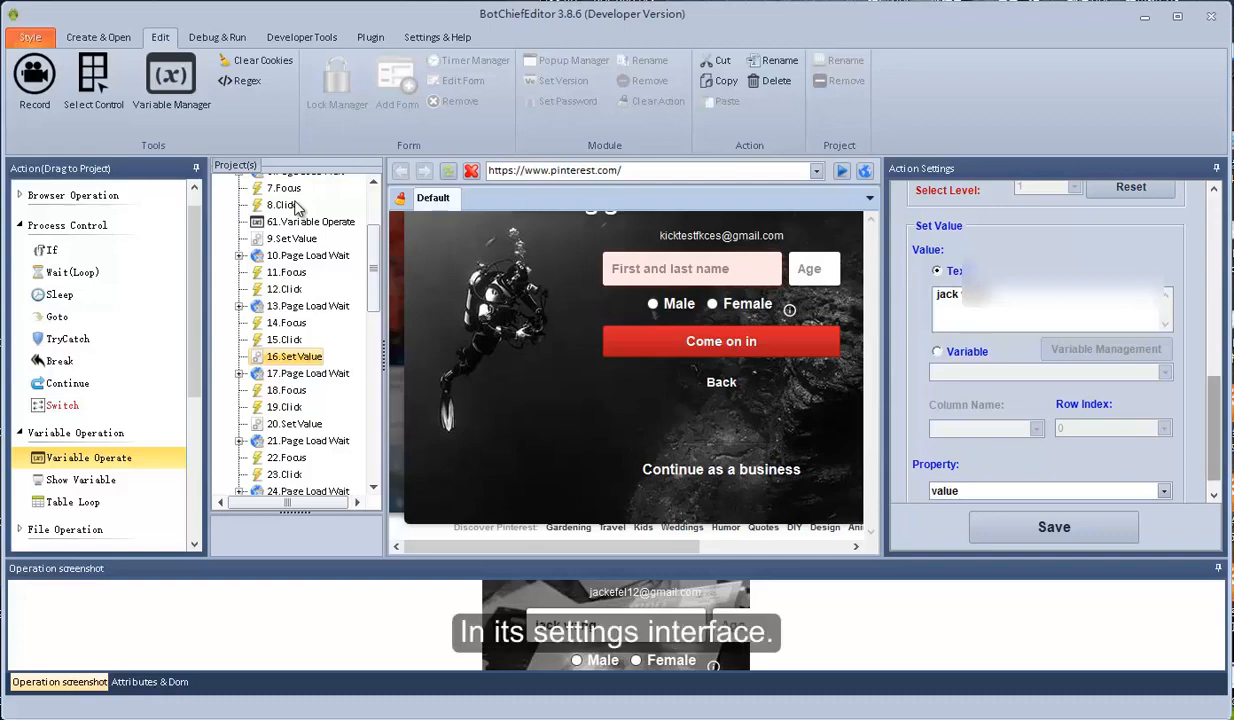
Make step 16 take its value from the firstnameAndlastname variable and save
drag(1214, 428, 1214, 437)
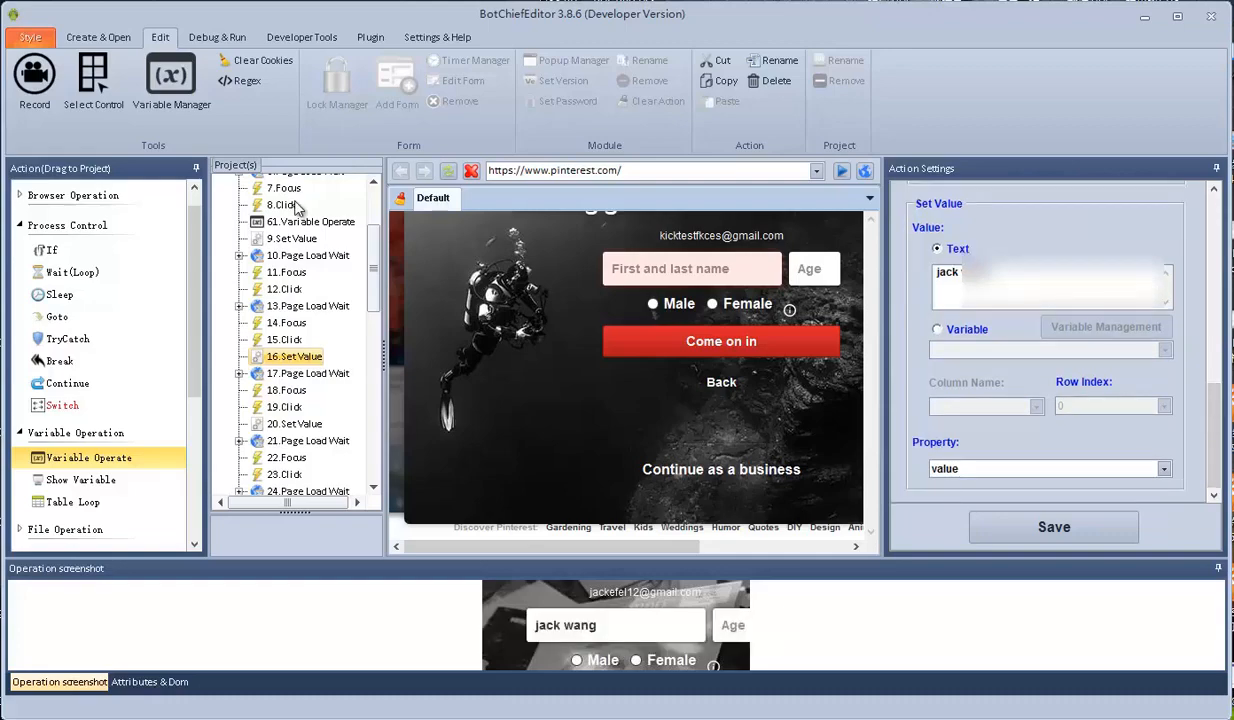
click(938, 329)
click(1164, 350)
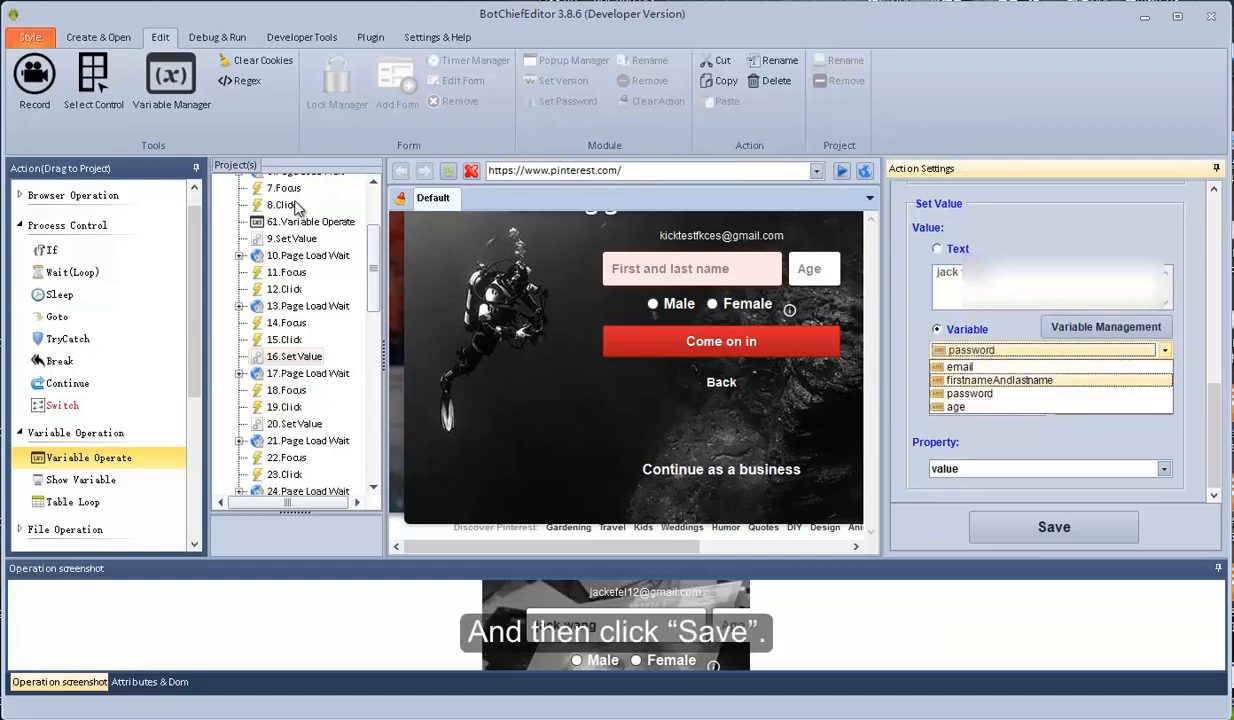
click(1000, 380)
click(1054, 527)
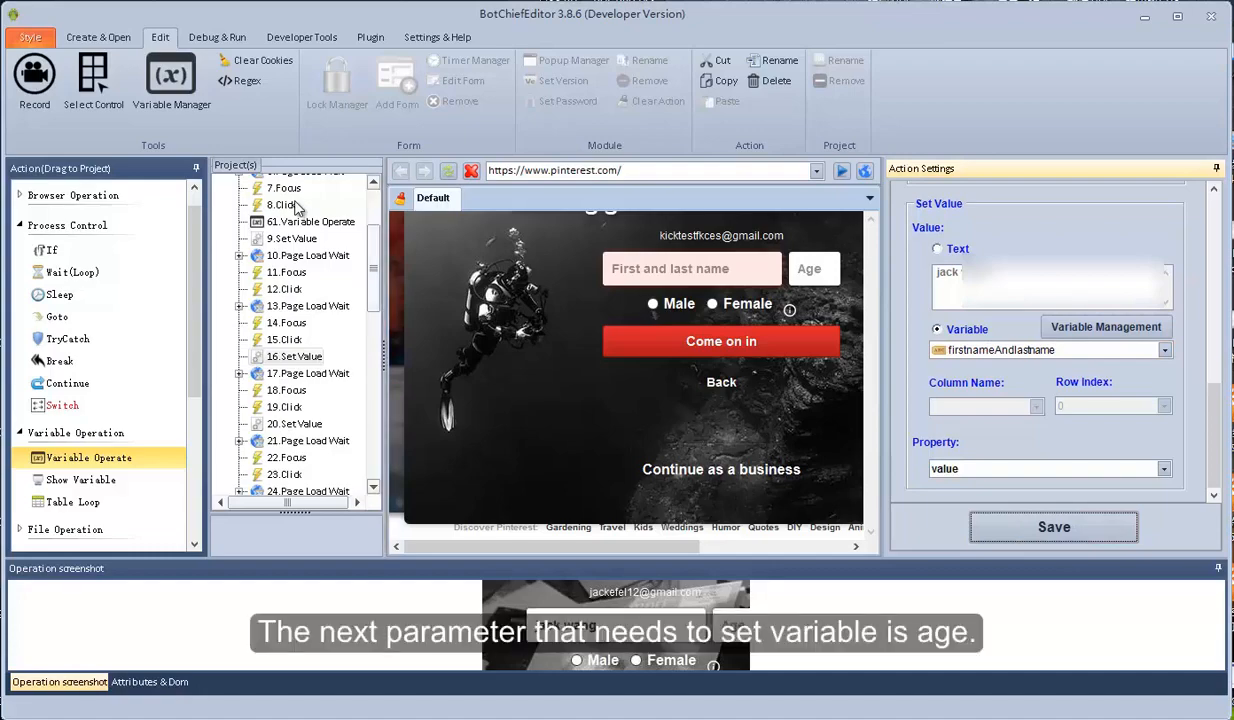
Switch 20.Set Value to use the age variable and save it
scroll(296, 207, down, 3)
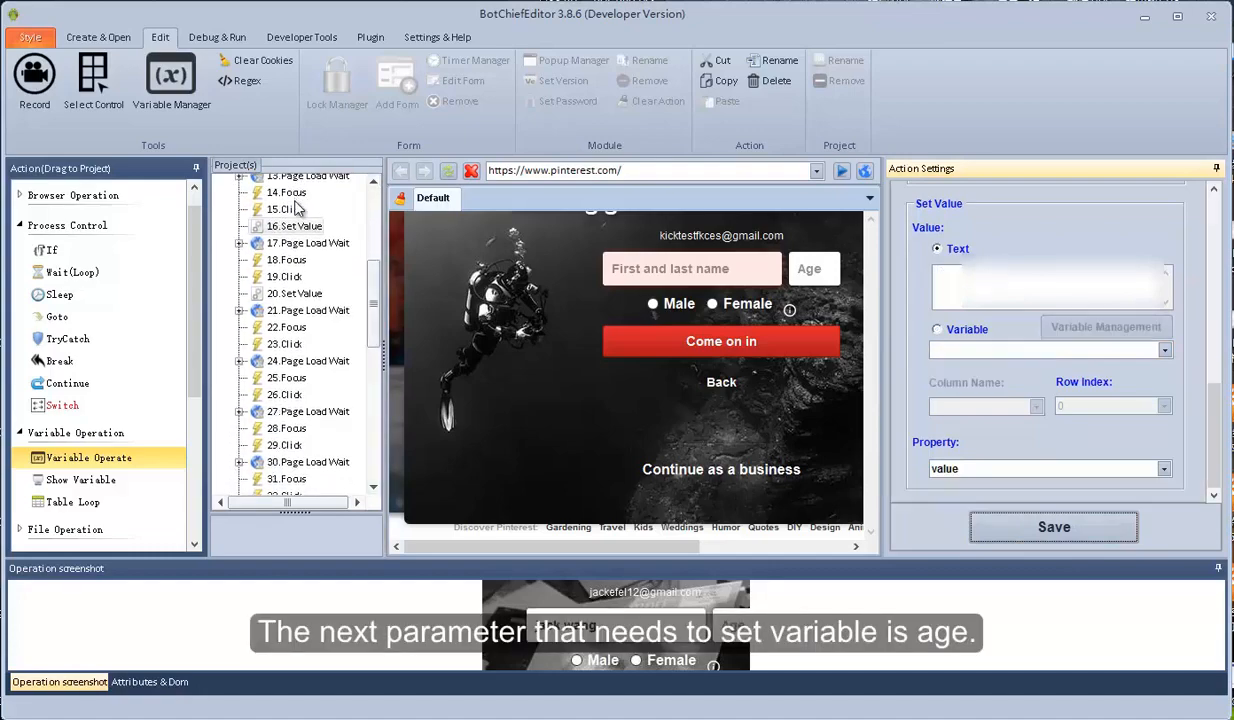
click(294, 293)
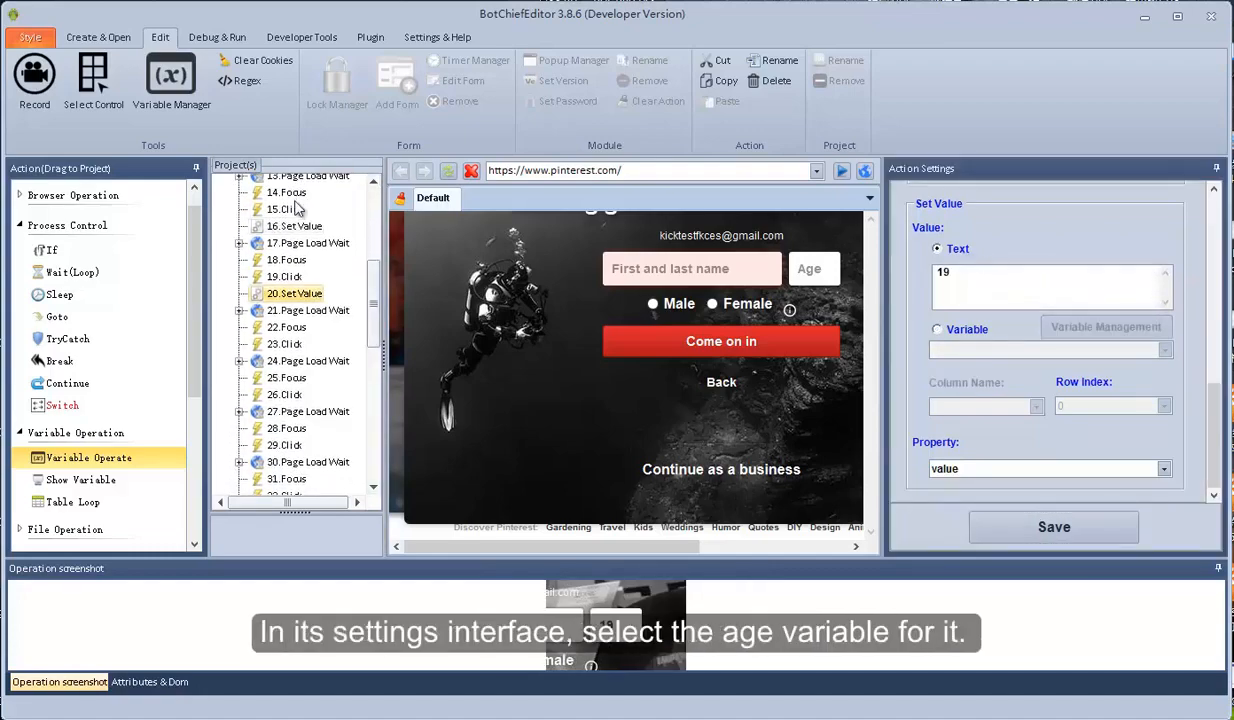
click(938, 329)
click(1164, 350)
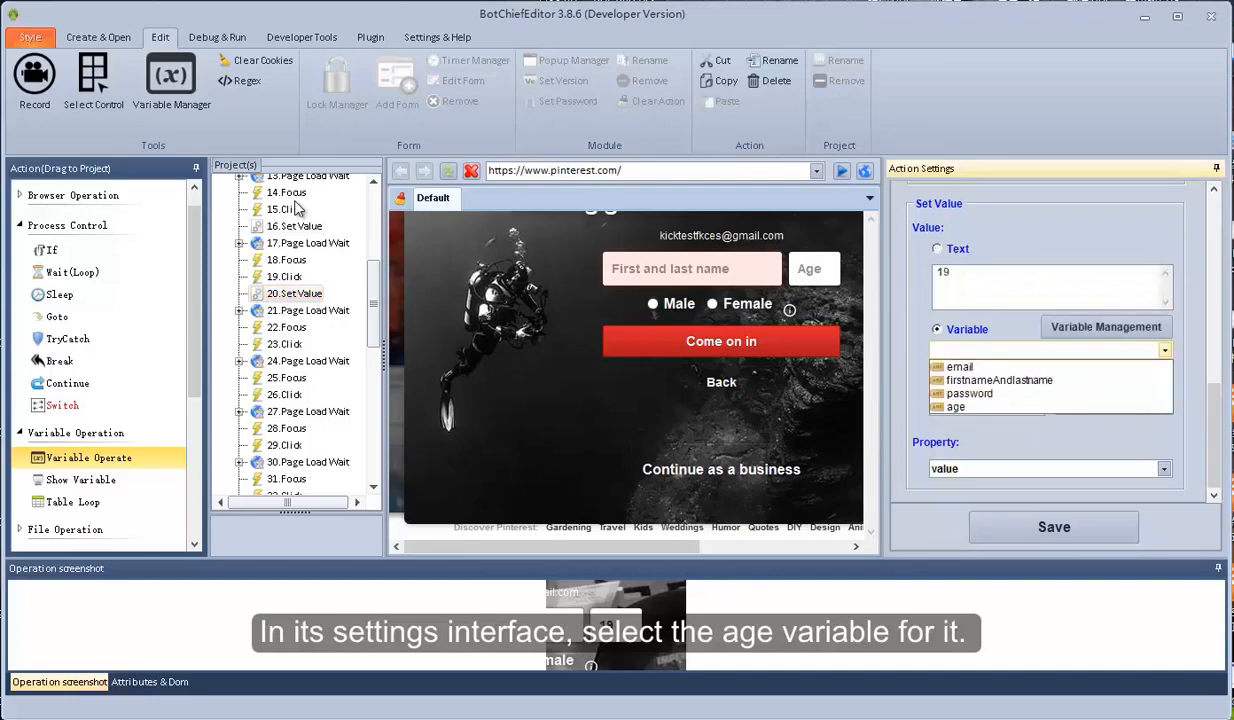
click(1050, 408)
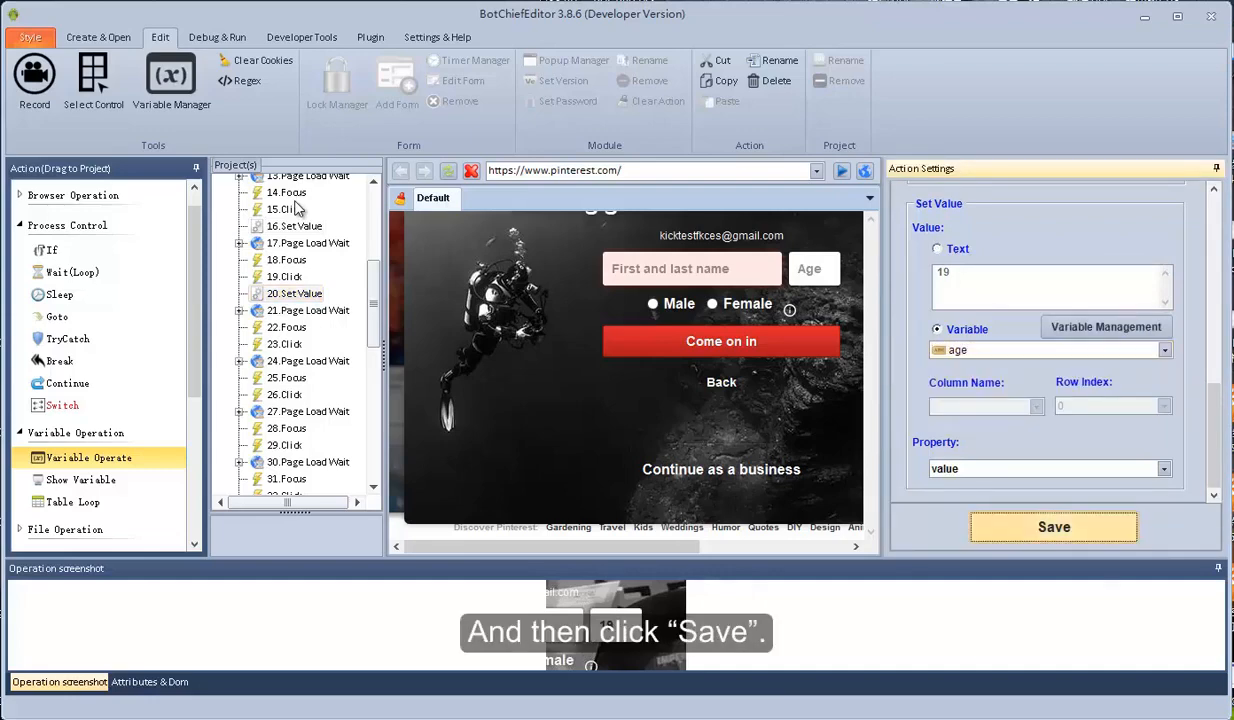
click(1053, 527)
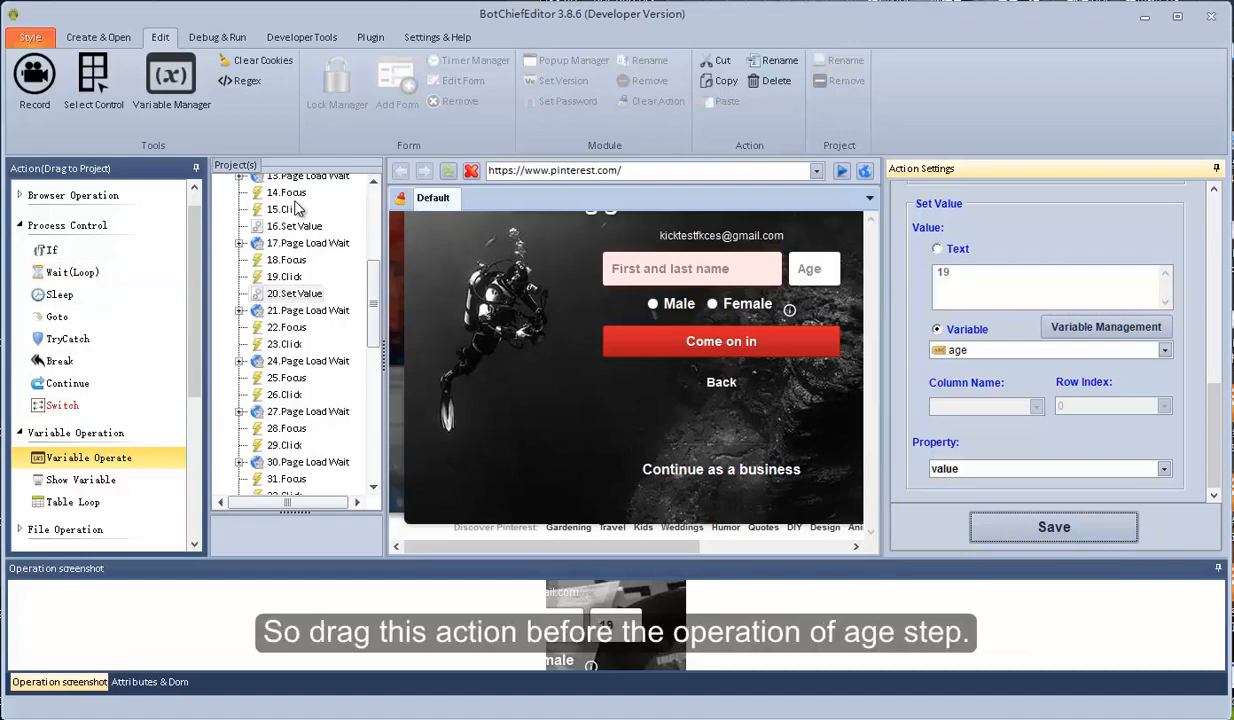
Insert a Variable Operate step before 20.Set Value that turns age into a Random Number
drag(89, 458, 97, 457)
drag(295, 201, 296, 207)
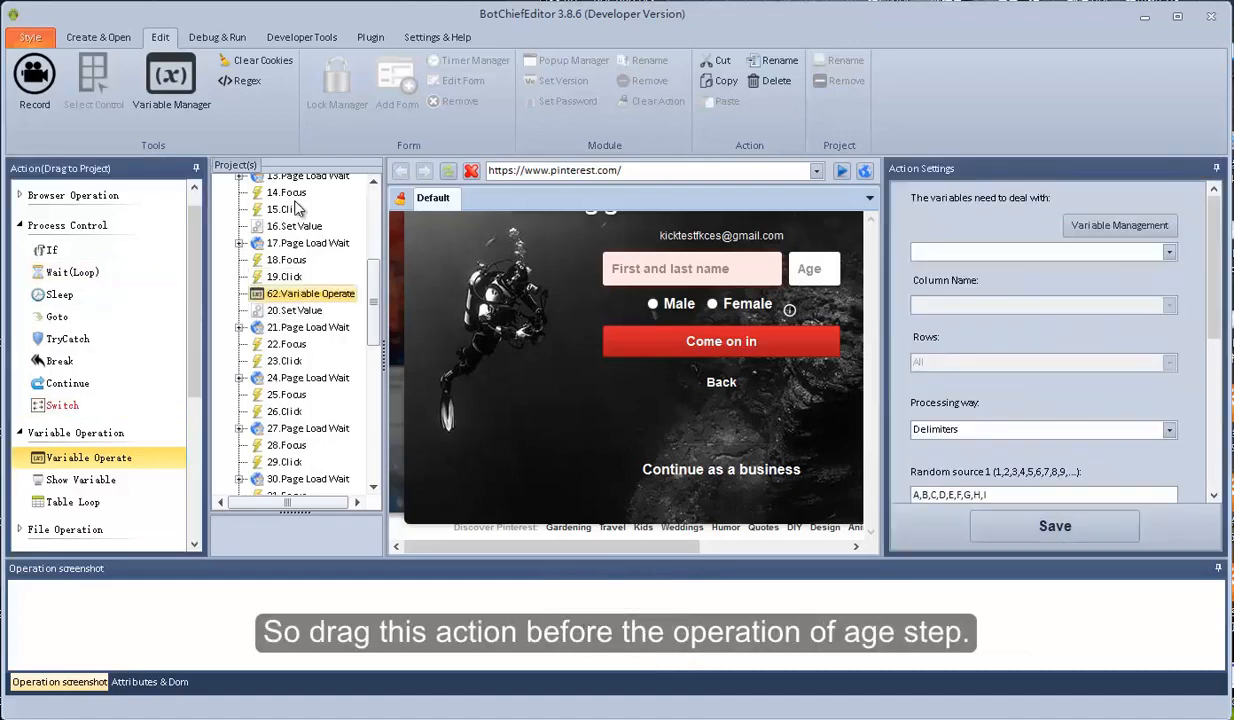
click(1169, 252)
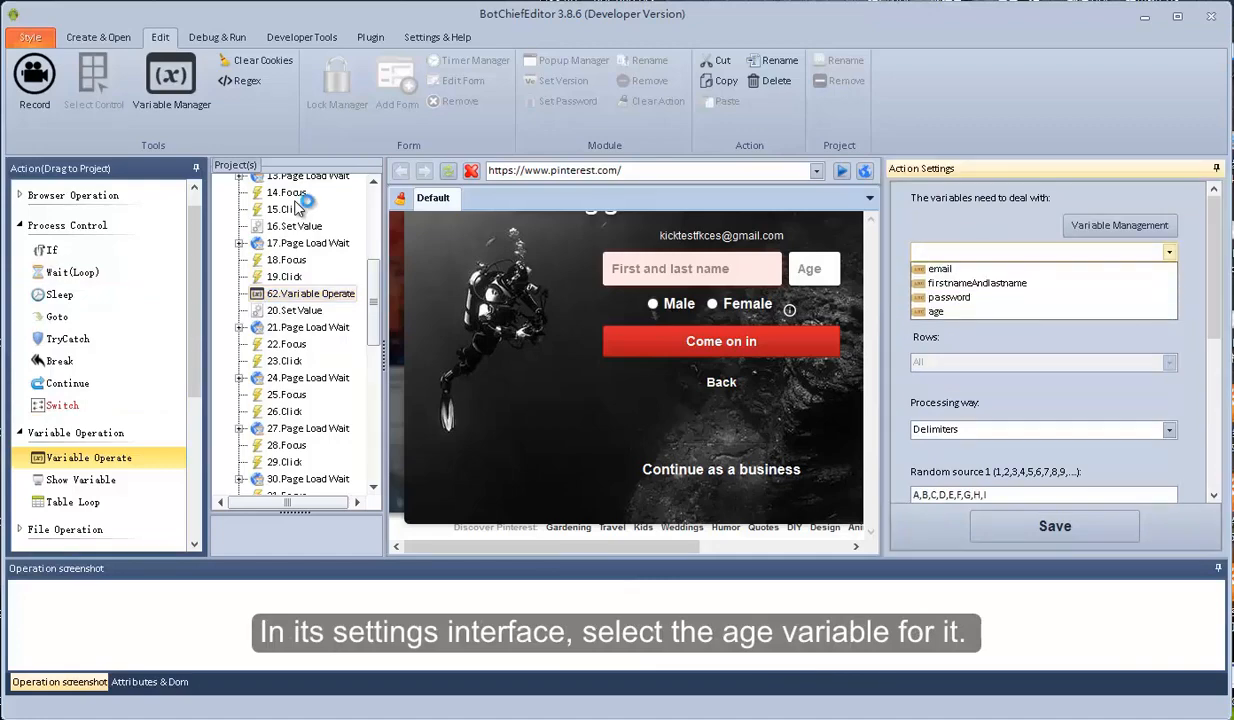
click(936, 312)
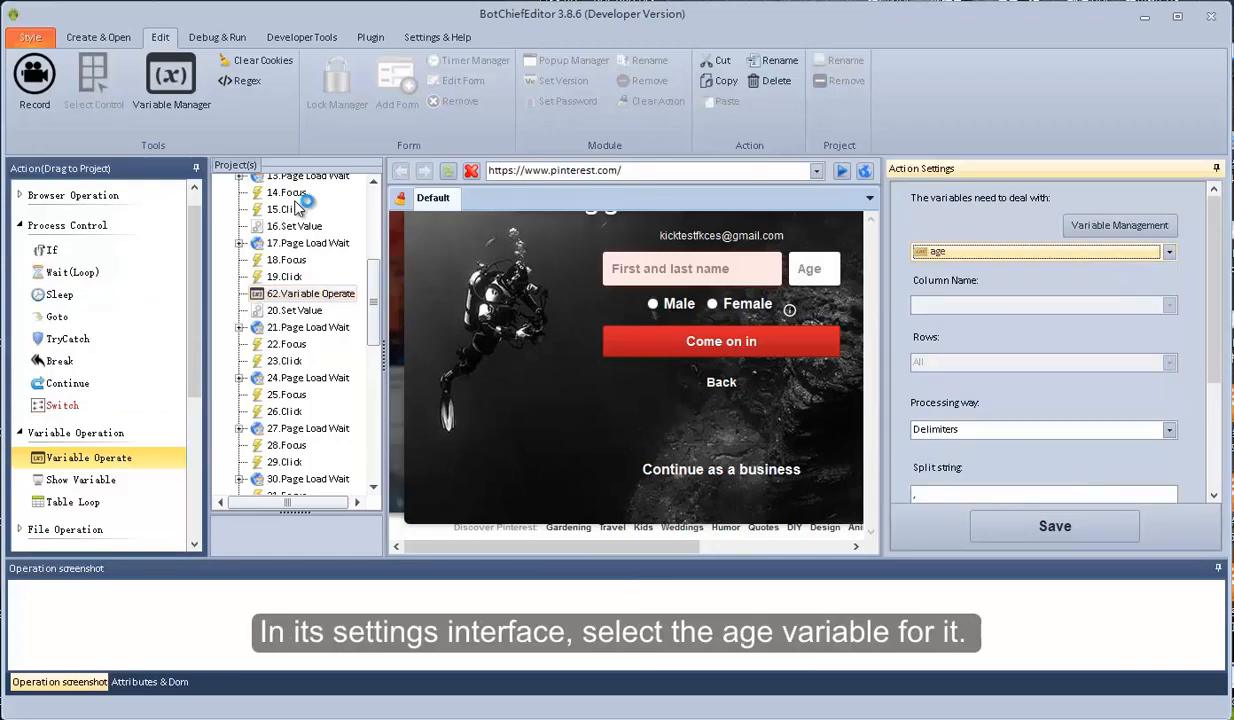
drag(1214, 290, 1214, 335)
click(1169, 352)
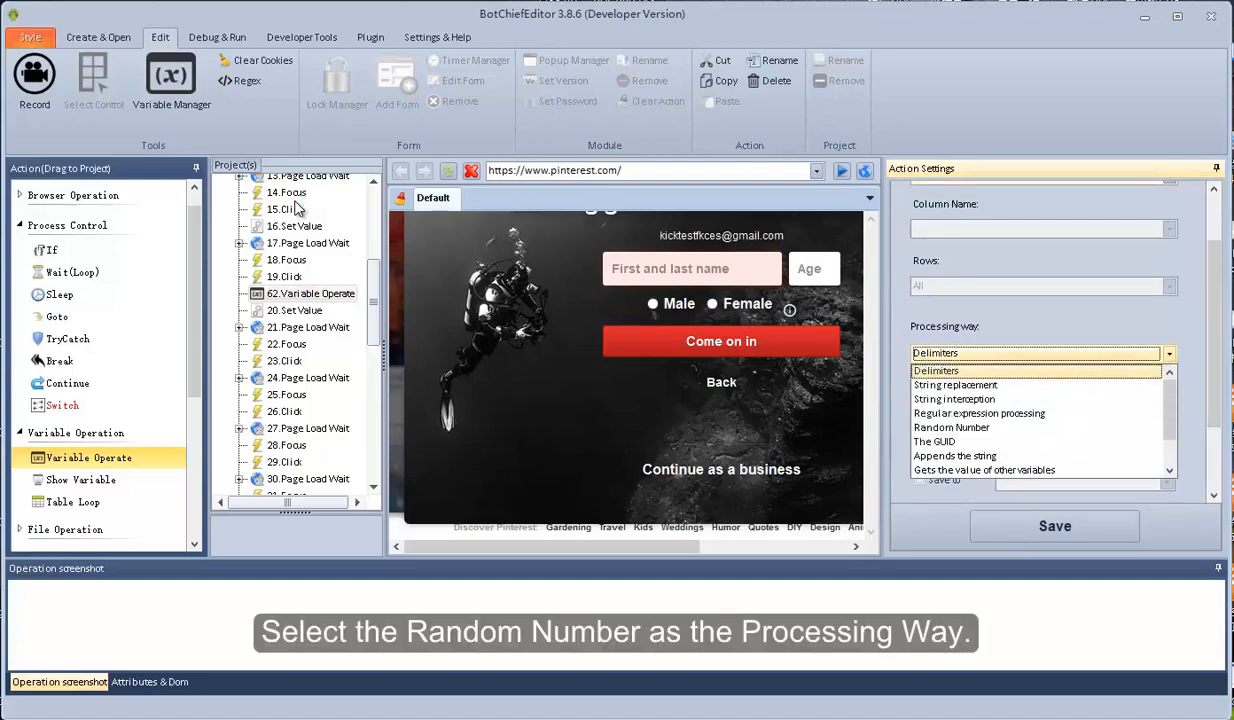
scroll(1040, 420, down, 1)
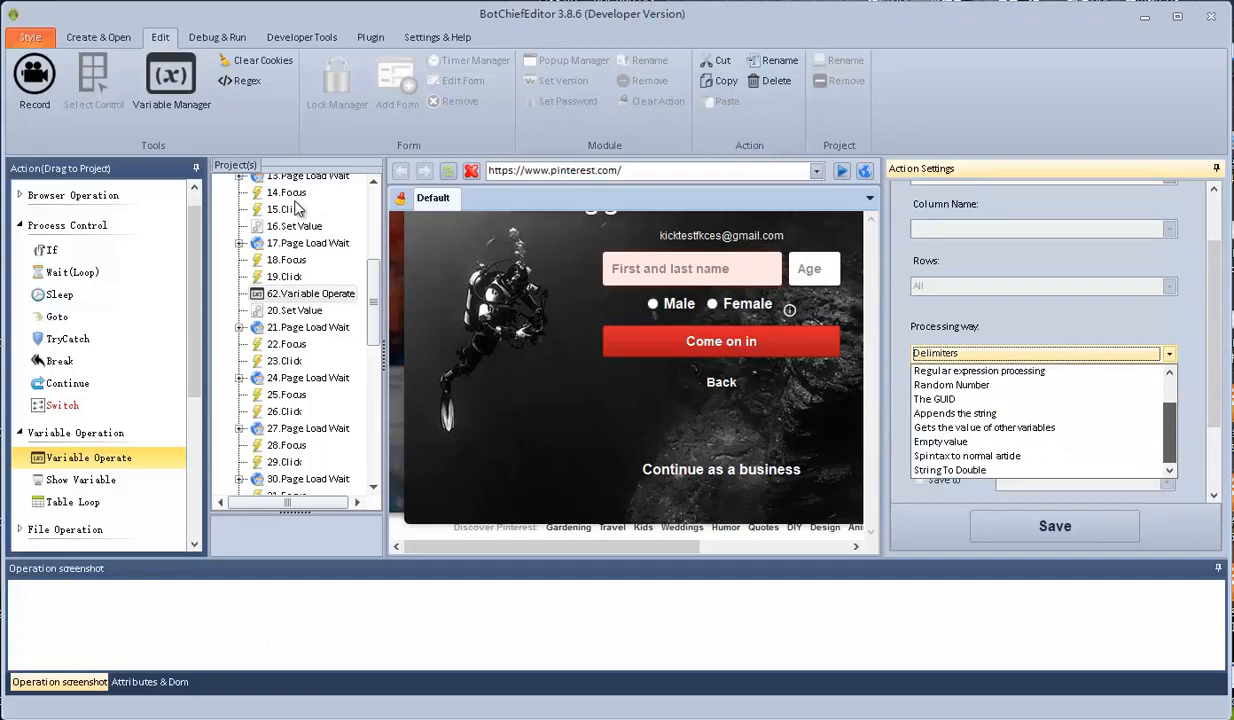
scroll(1040, 427, up, 1)
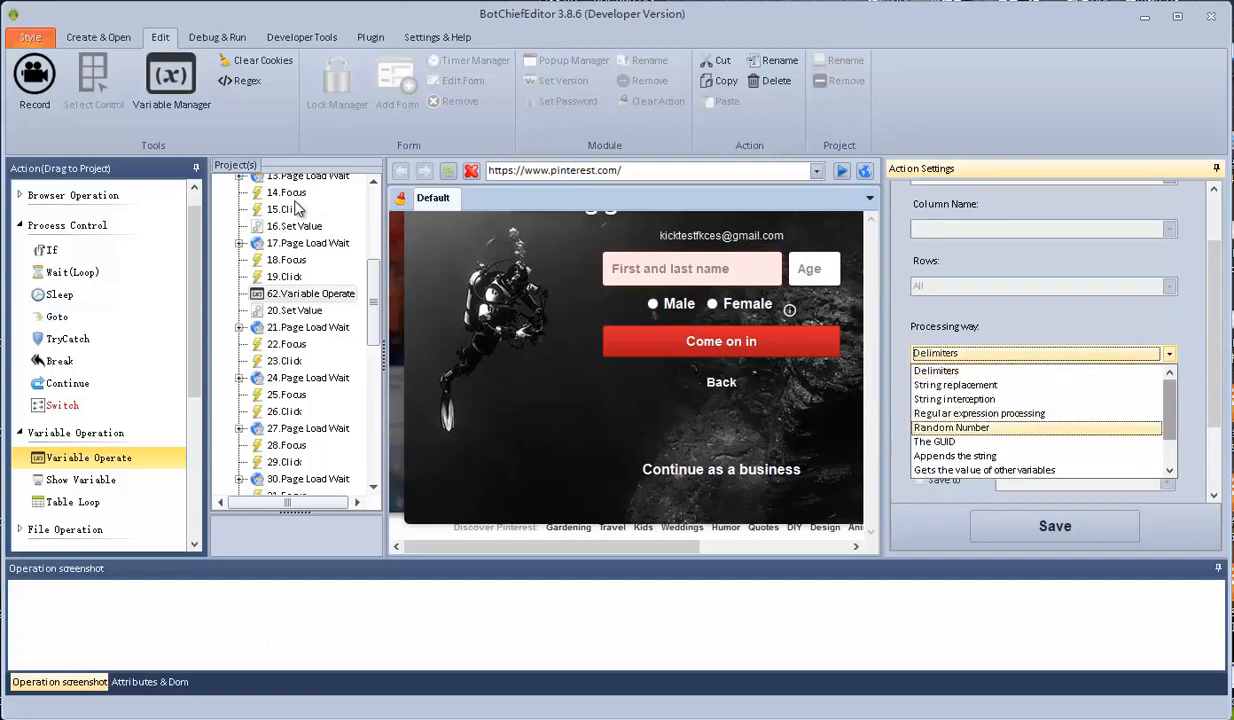
click(1040, 427)
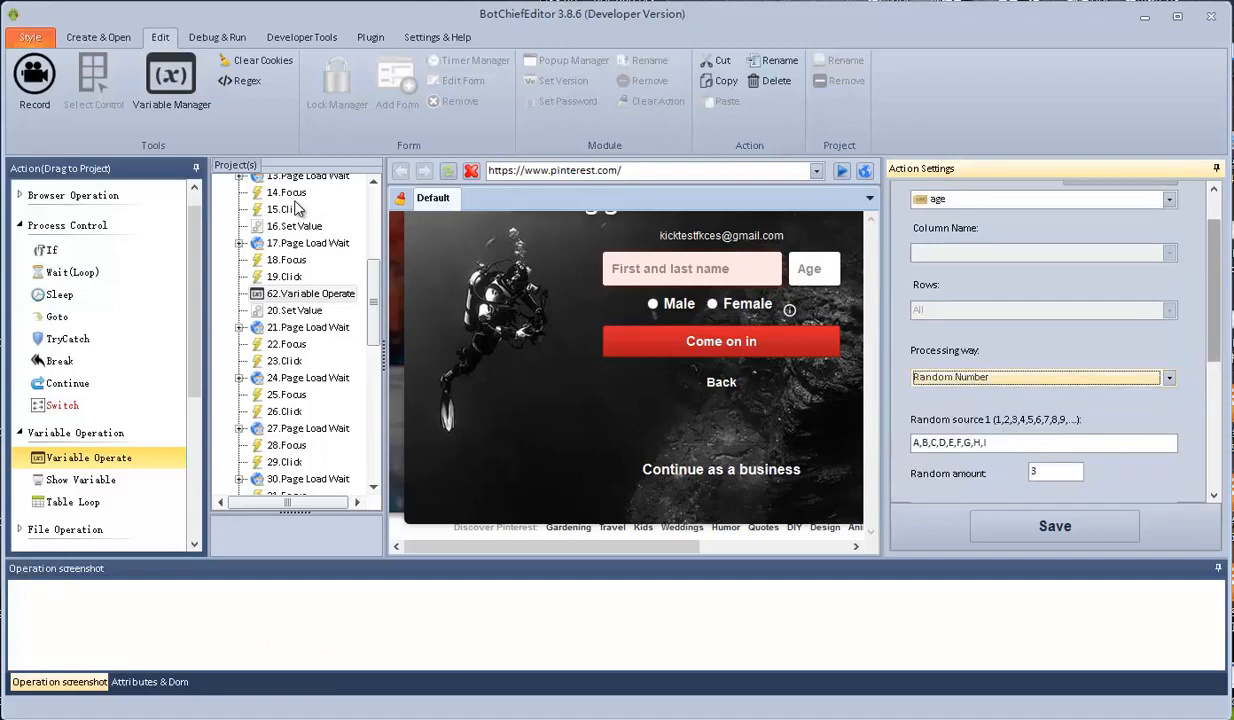
Set random sources '2,3' and digits with amount 1 each, clearing the third source
mouse_move(1214, 290)
mouse_down()
mouse_move(1214, 415)
mouse_move(1214, 362)
mouse_up()
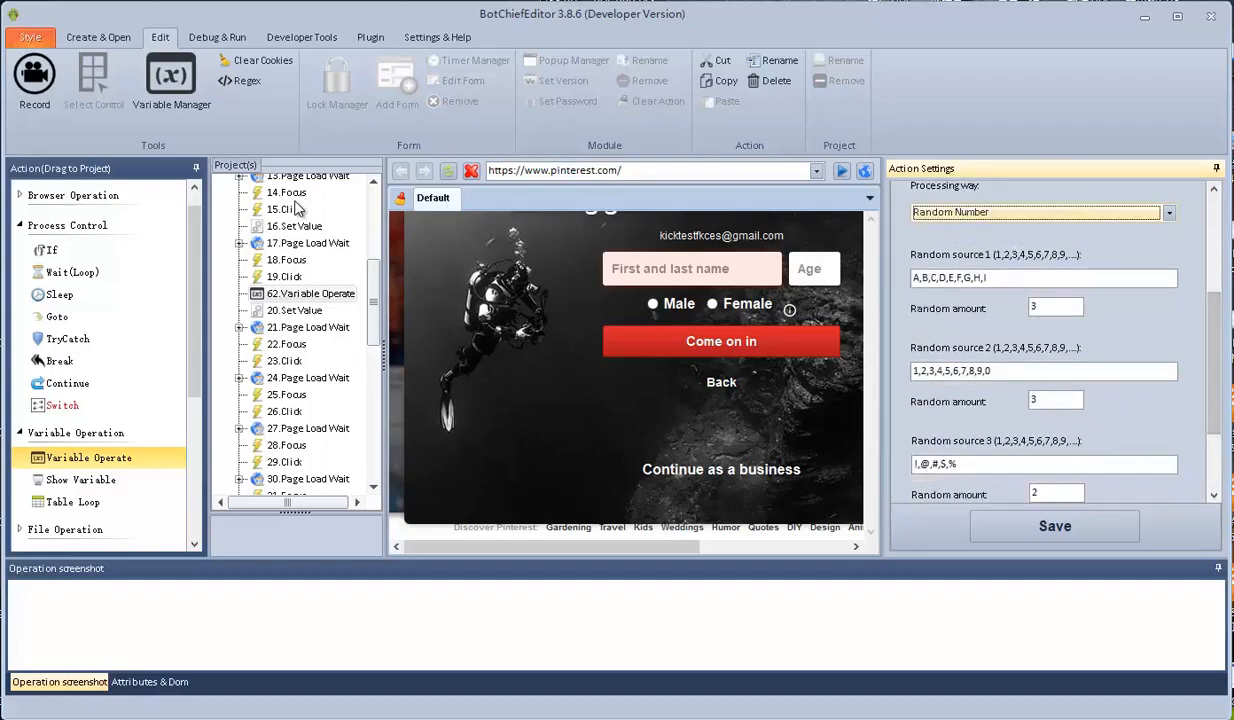
drag(990, 278, 911, 278)
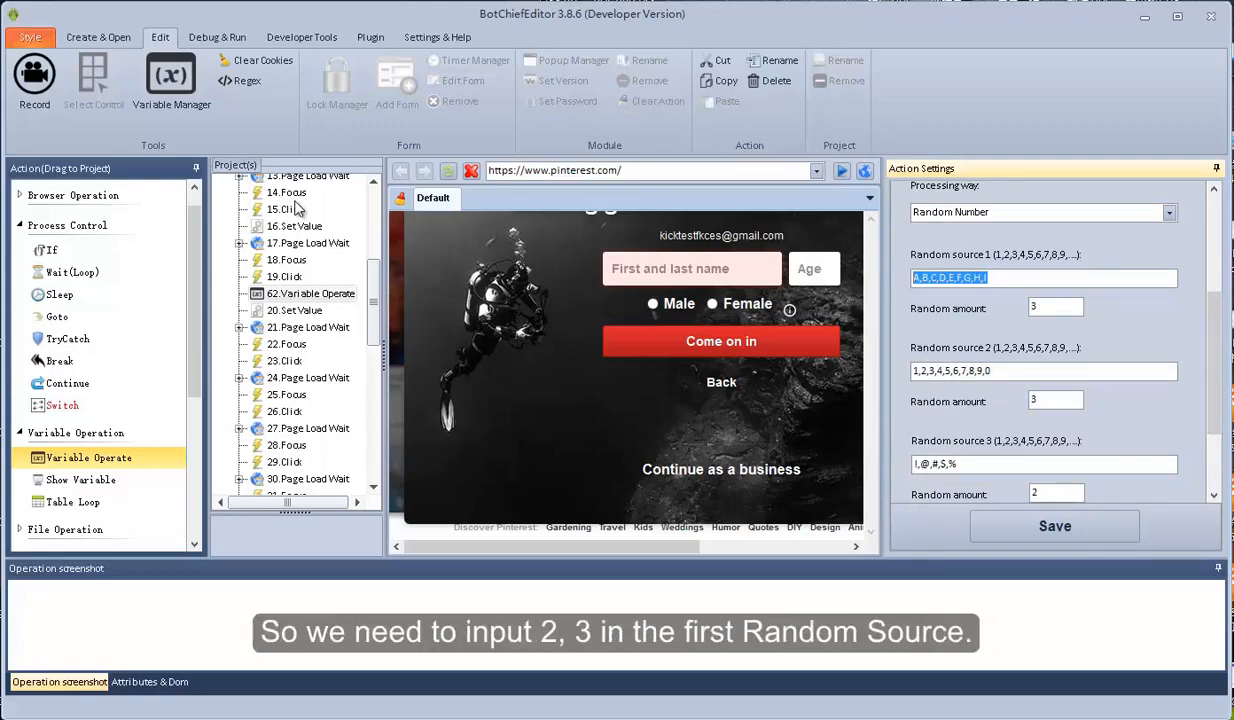
text(2,3)
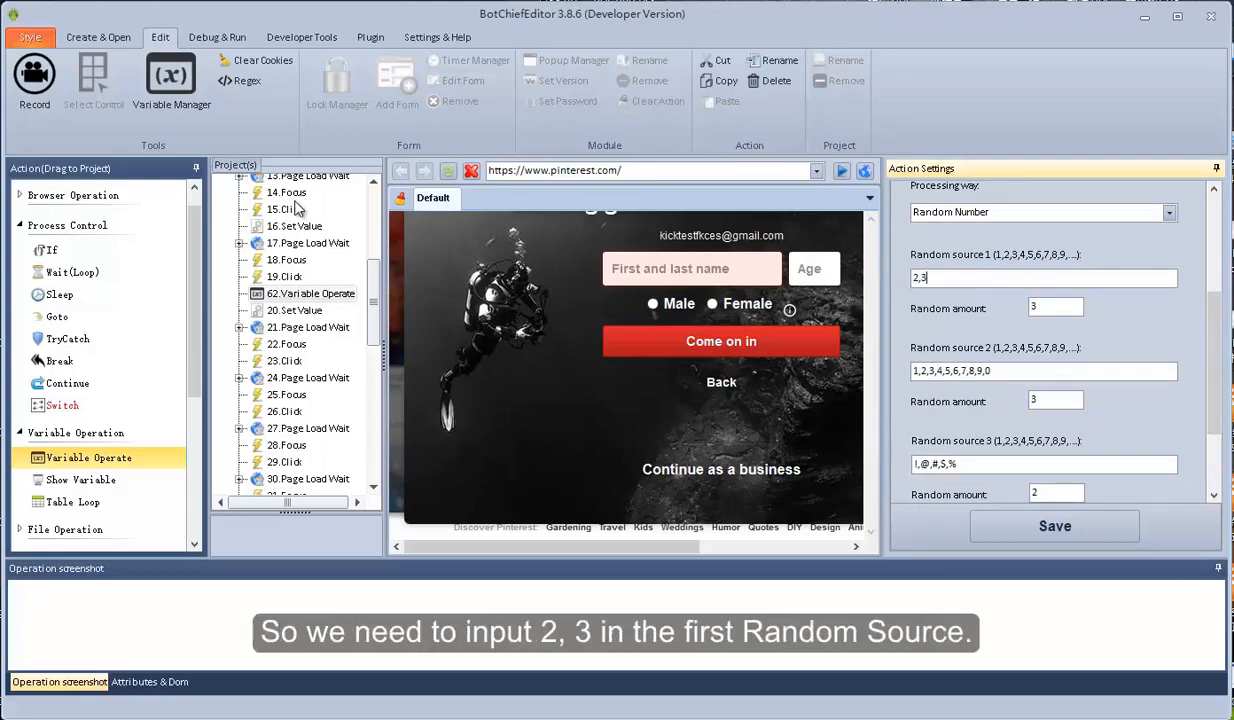
key(Tab)
text(1)
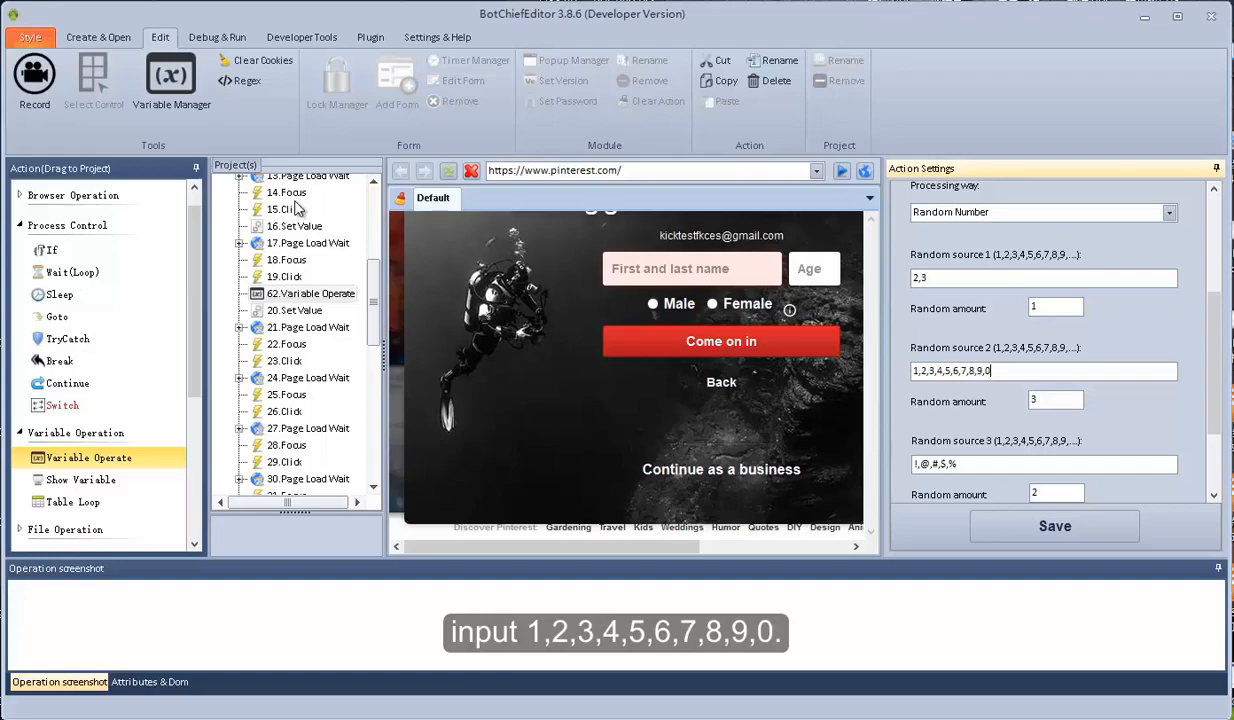
key(Tab)
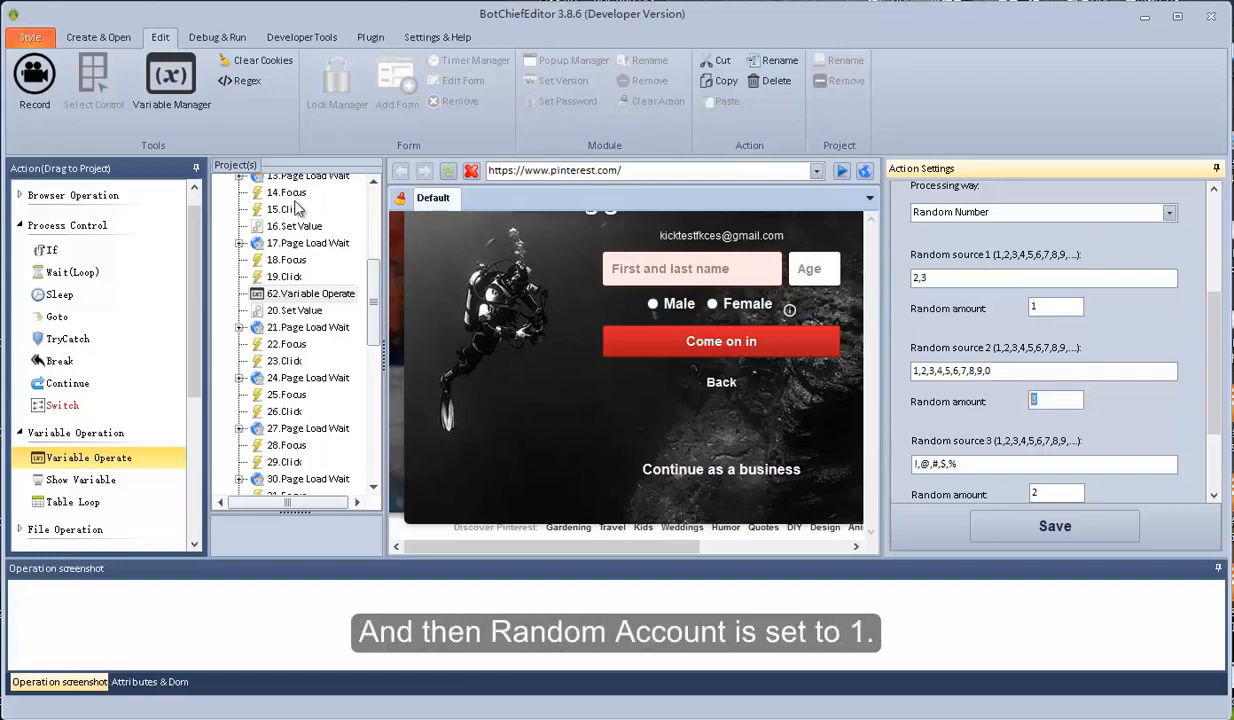
key(Tab)
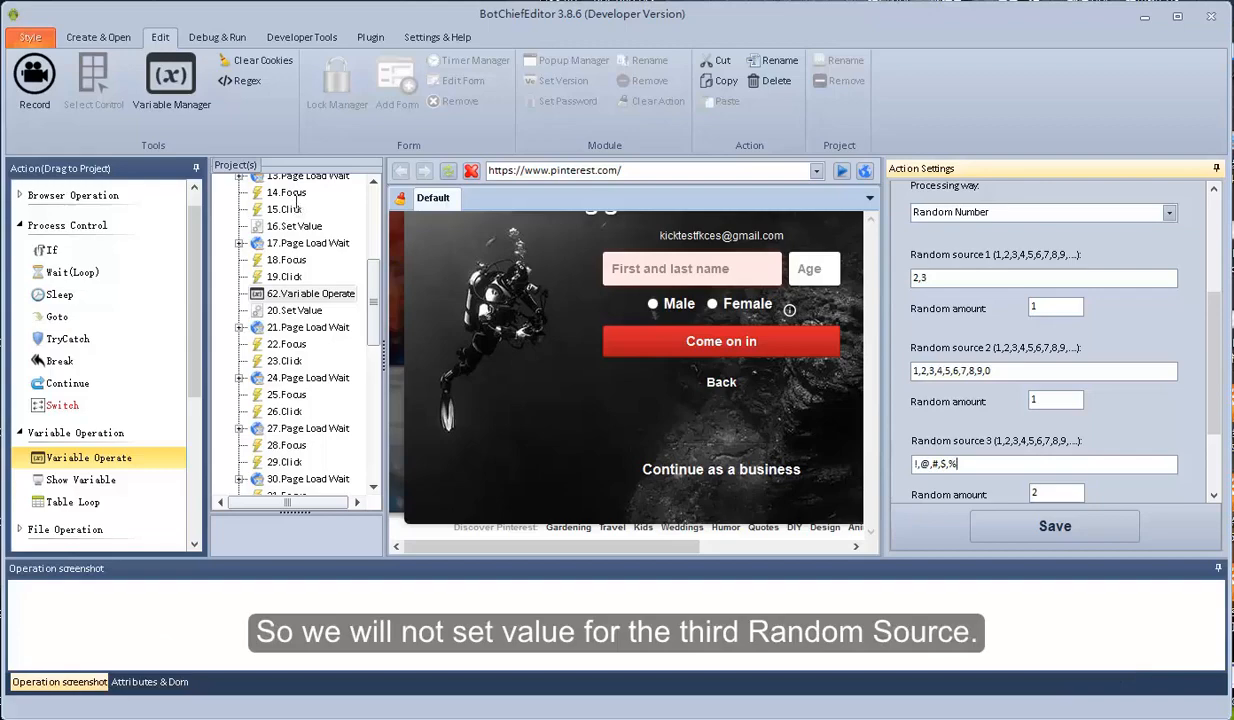
key(ctrl+a)
key(BackSpace)
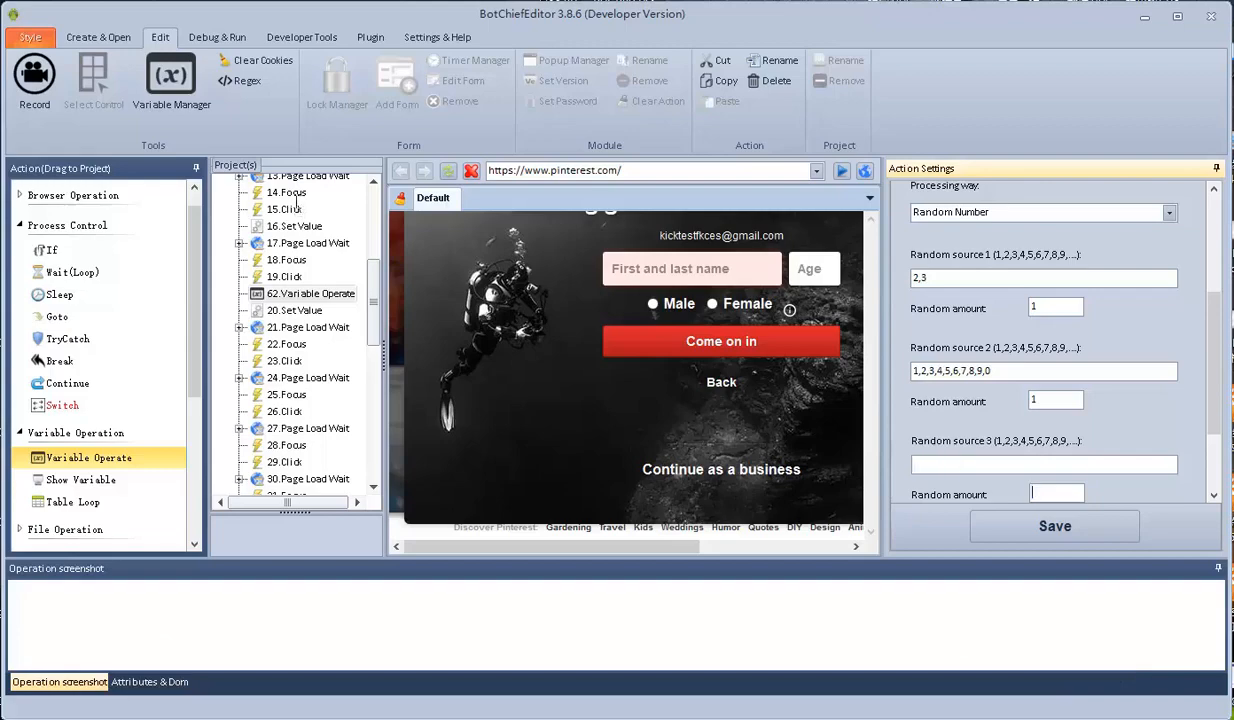
key(Tab)
key(BackSpace)
Test several random ages between 20 and 39, then save the step
scroll(297, 207, down, 3)
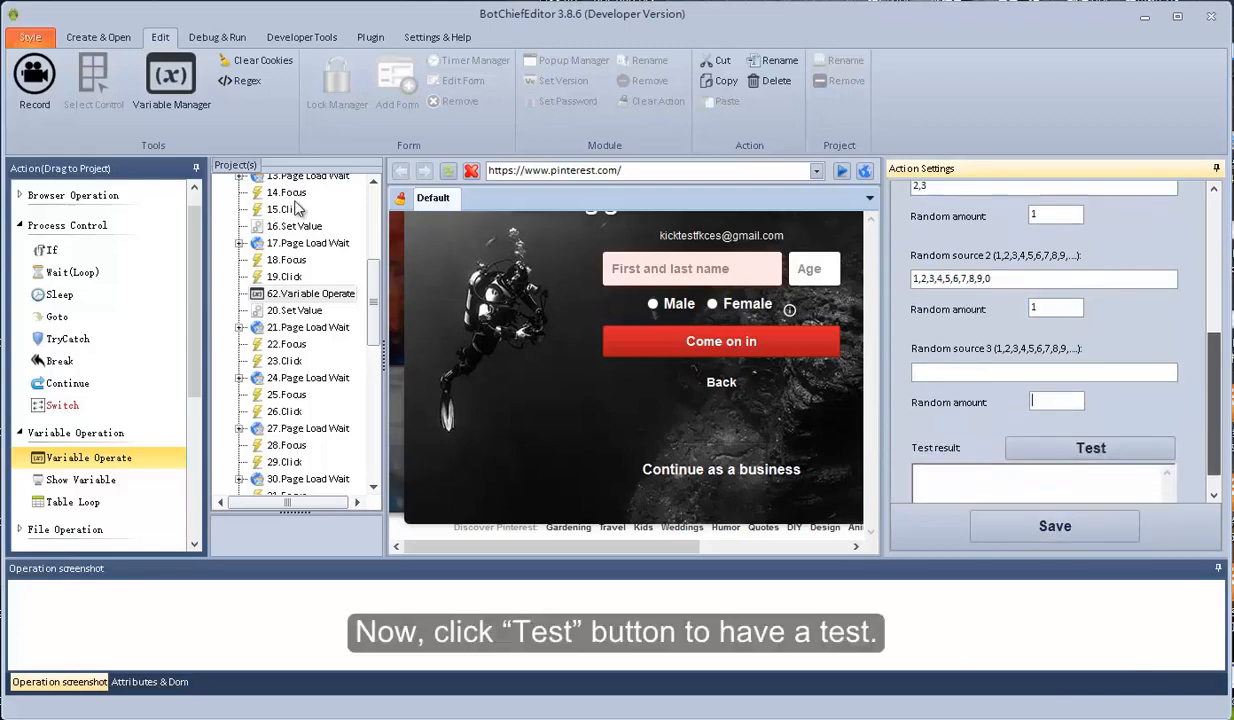
click(1091, 420)
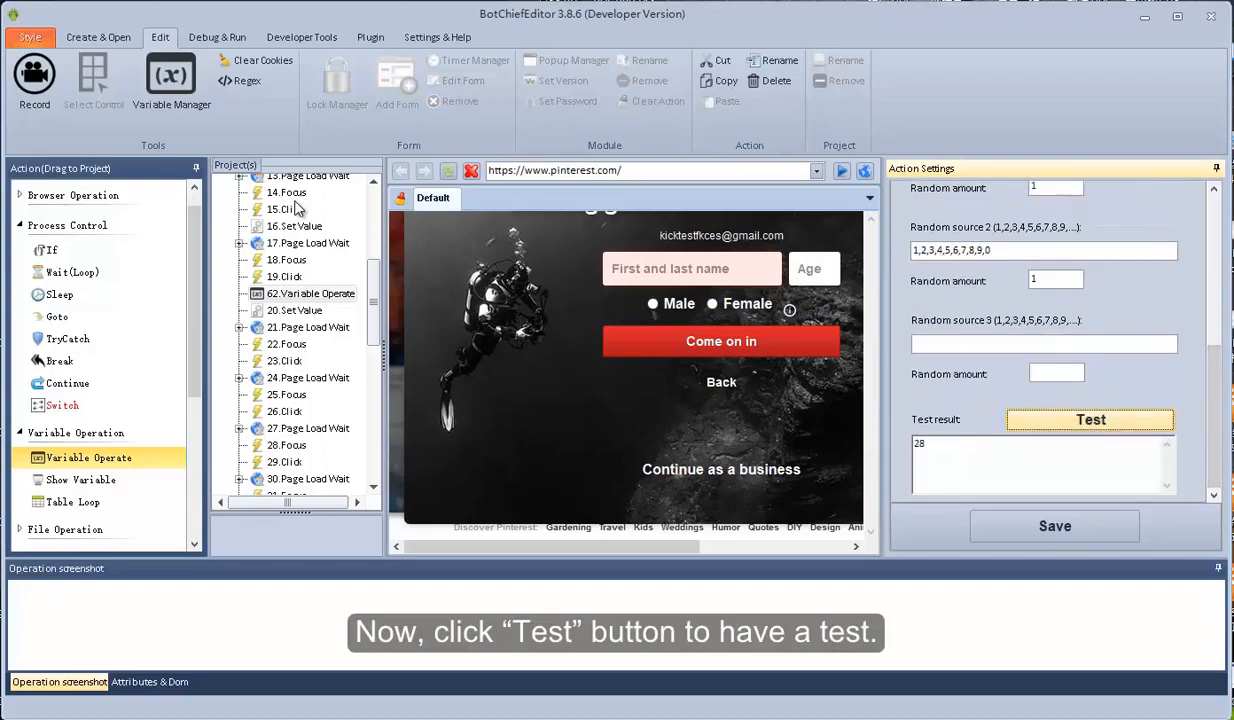
click(1091, 420)
click(1091, 420)
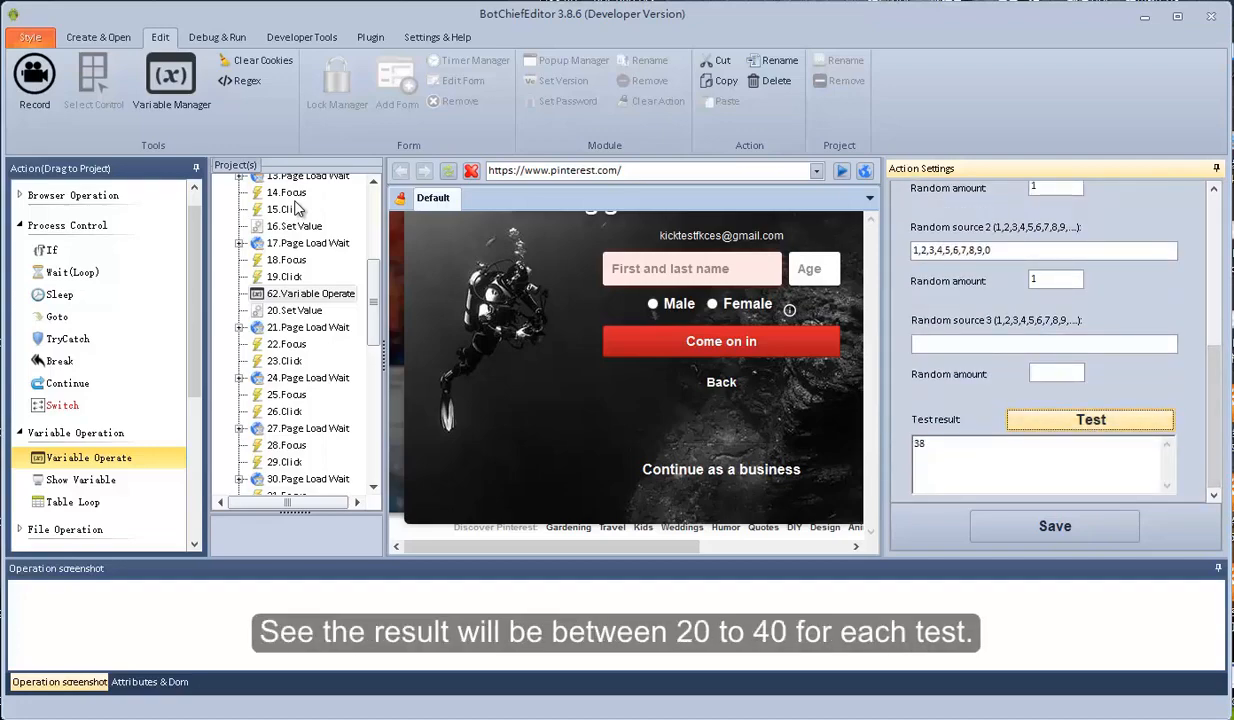
click(1091, 420)
click(1091, 420)
click(1091, 420)
click(1091, 420)
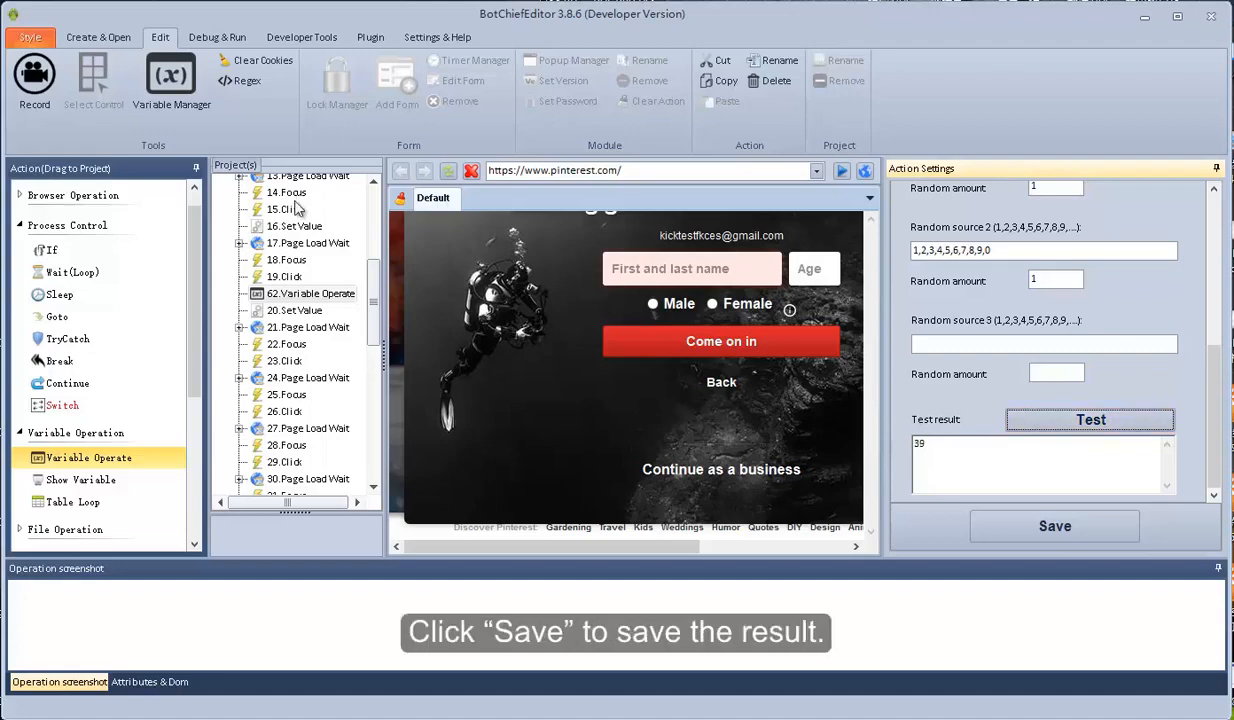
click(1054, 526)
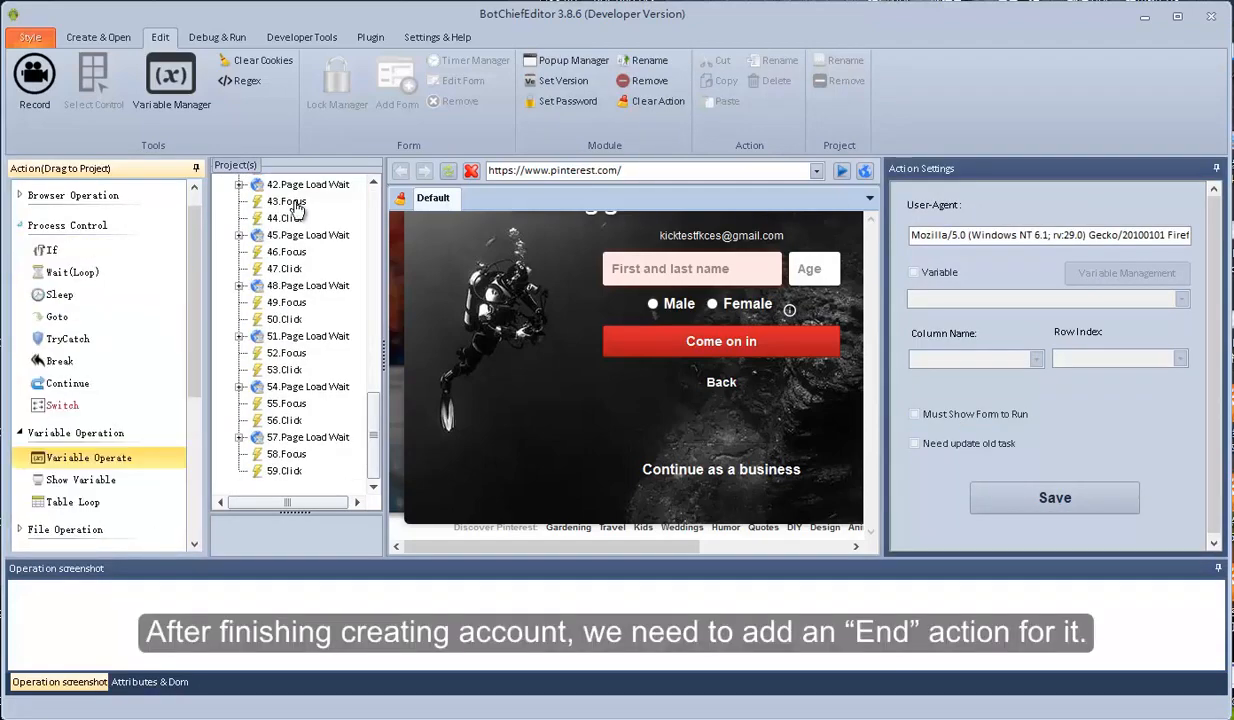
Add an End step at the end of the project and make it a Good End
click(73, 195)
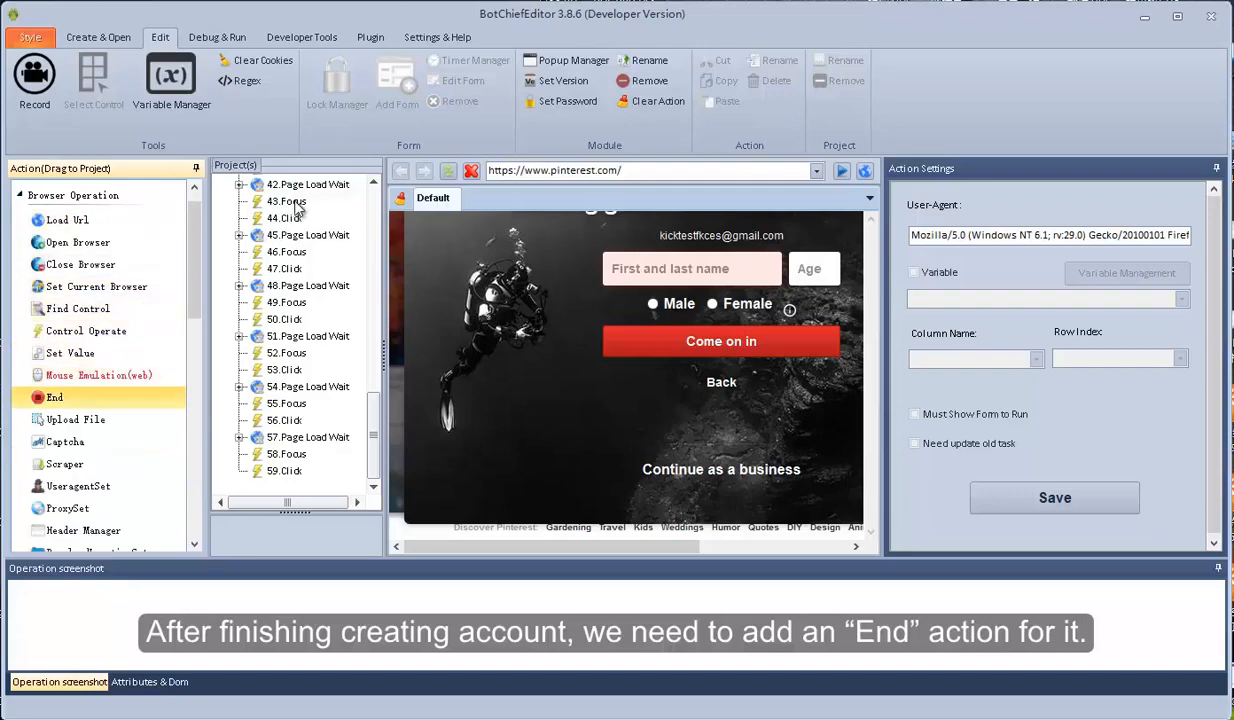
drag(55, 397, 298, 208)
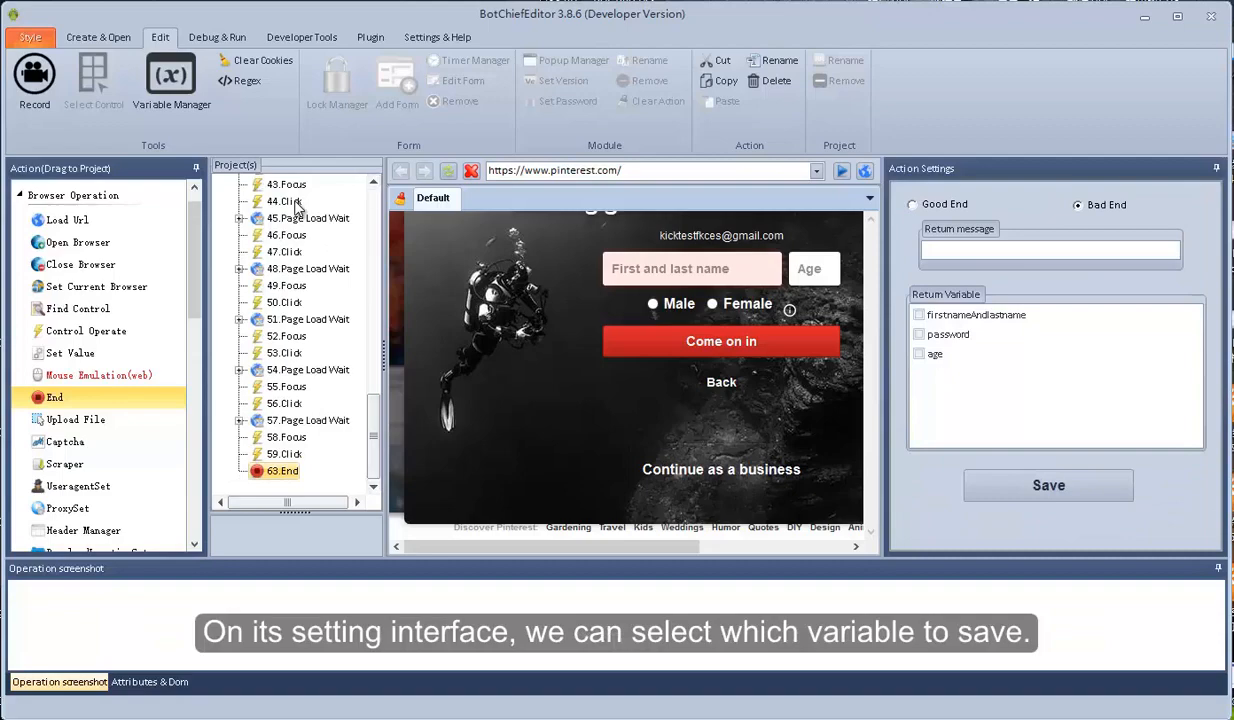
click(912, 204)
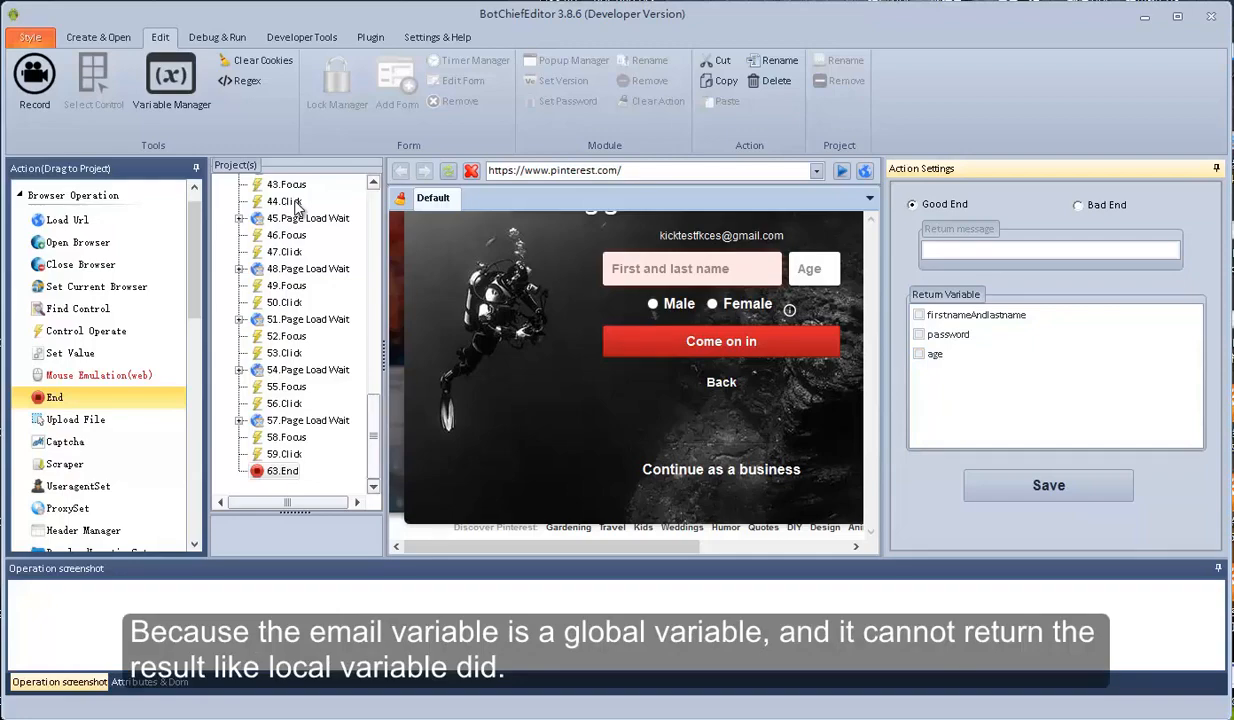
Scroll back to the top of the tree and select the project's root node
scroll(296, 207, up, 7)
scroll(296, 207, up, 6)
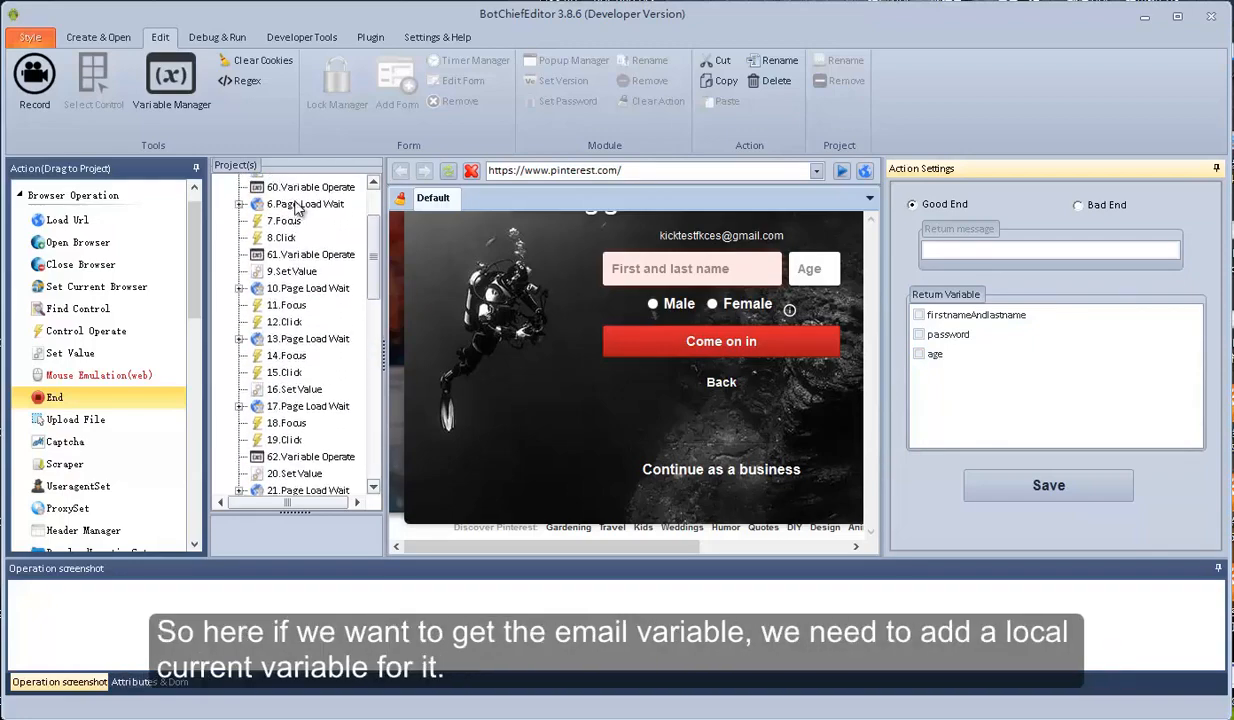
scroll(296, 207, up, 2)
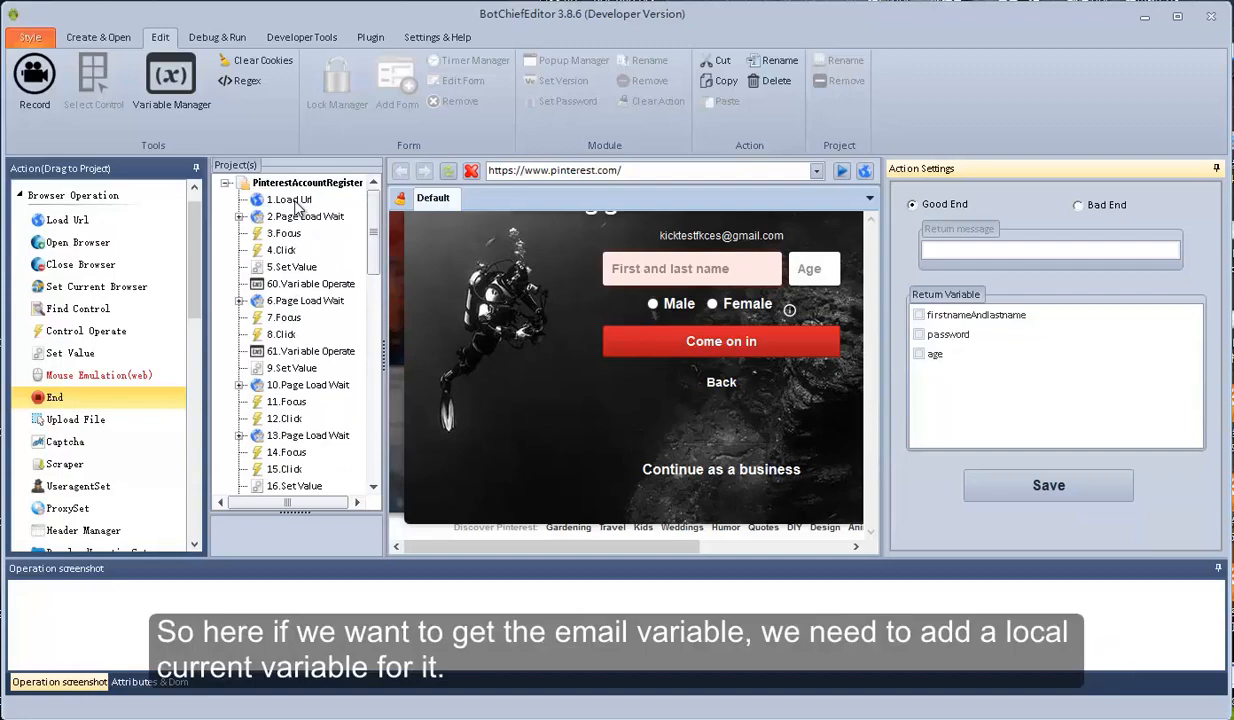
click(310, 284)
Create a local store variable named cur_email in the Variable Manager
click(307, 183)
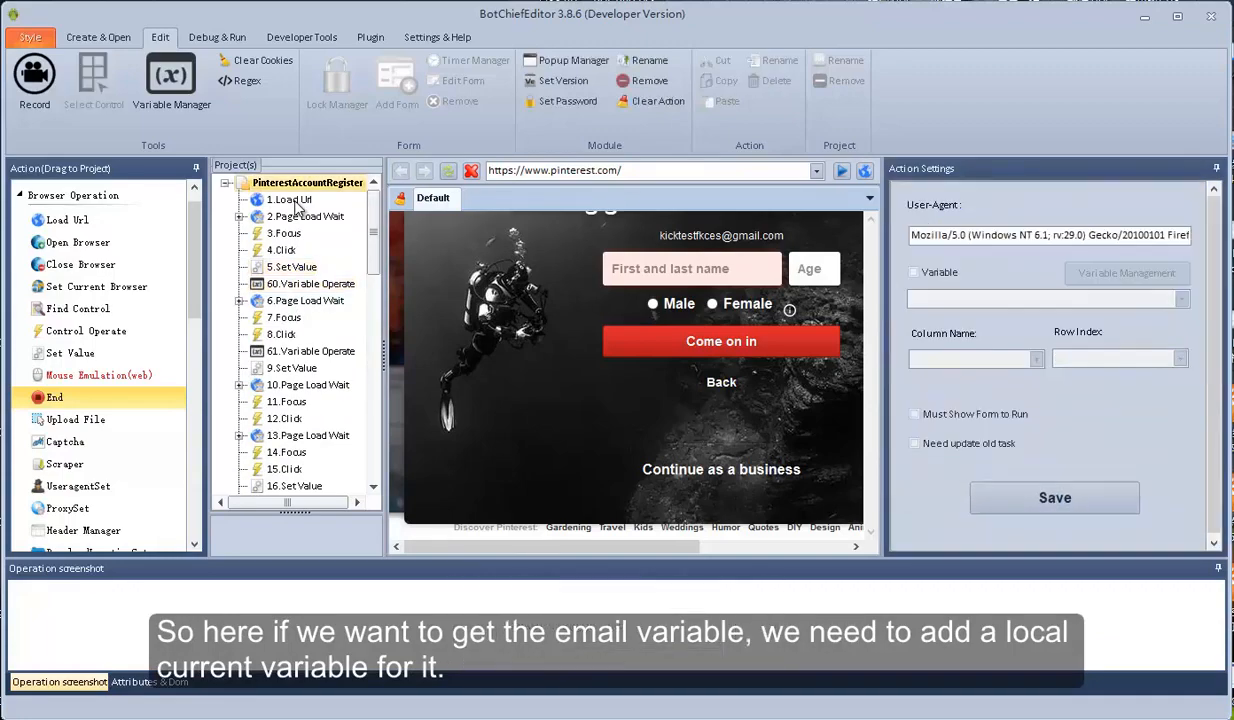
click(171, 82)
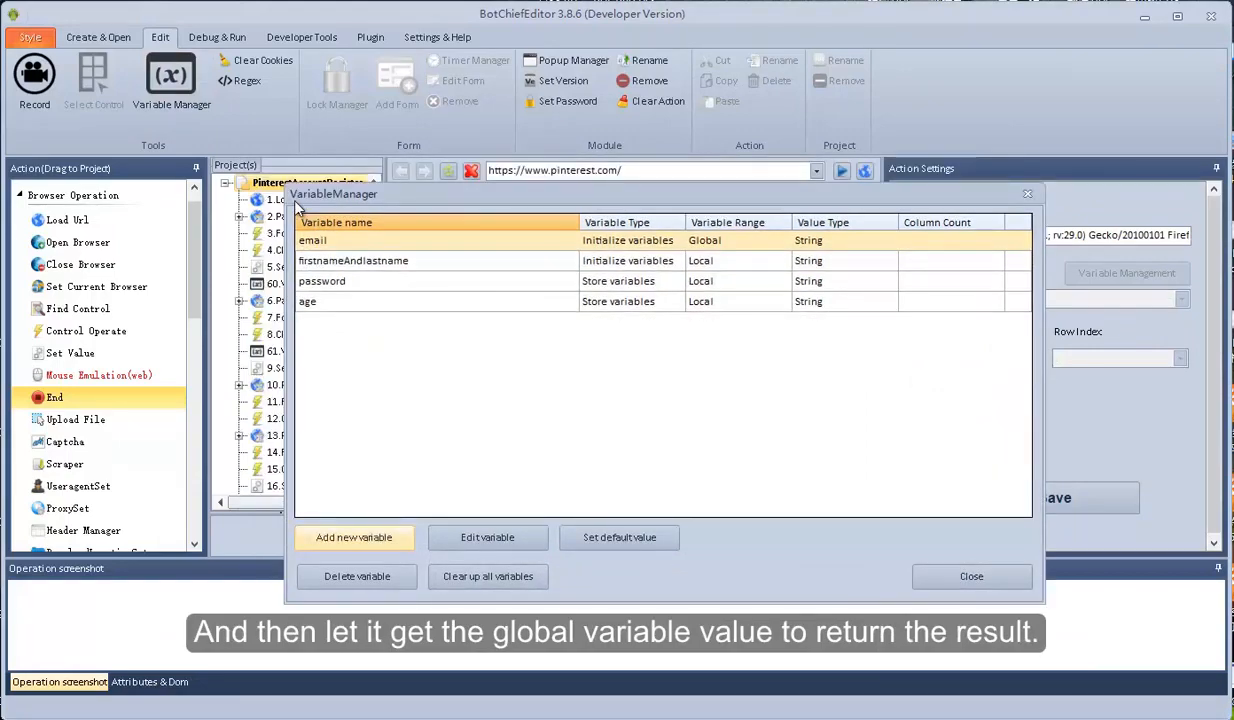
click(354, 537)
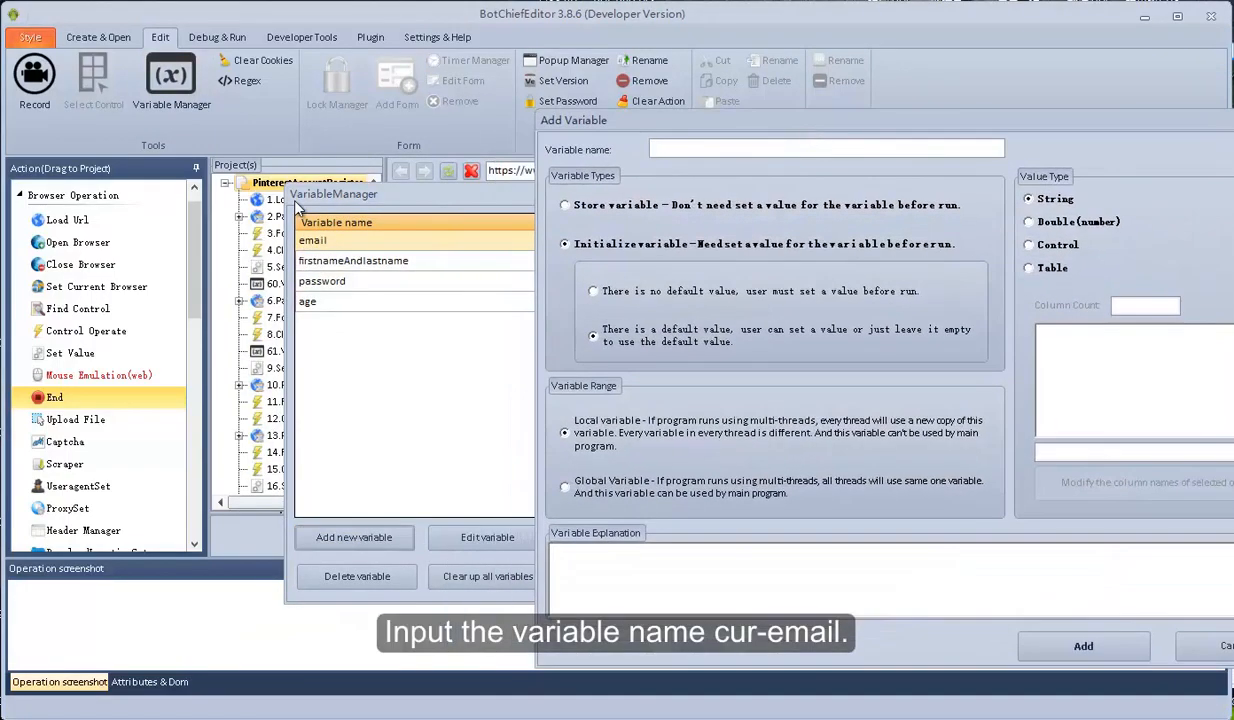
text(cur_email)
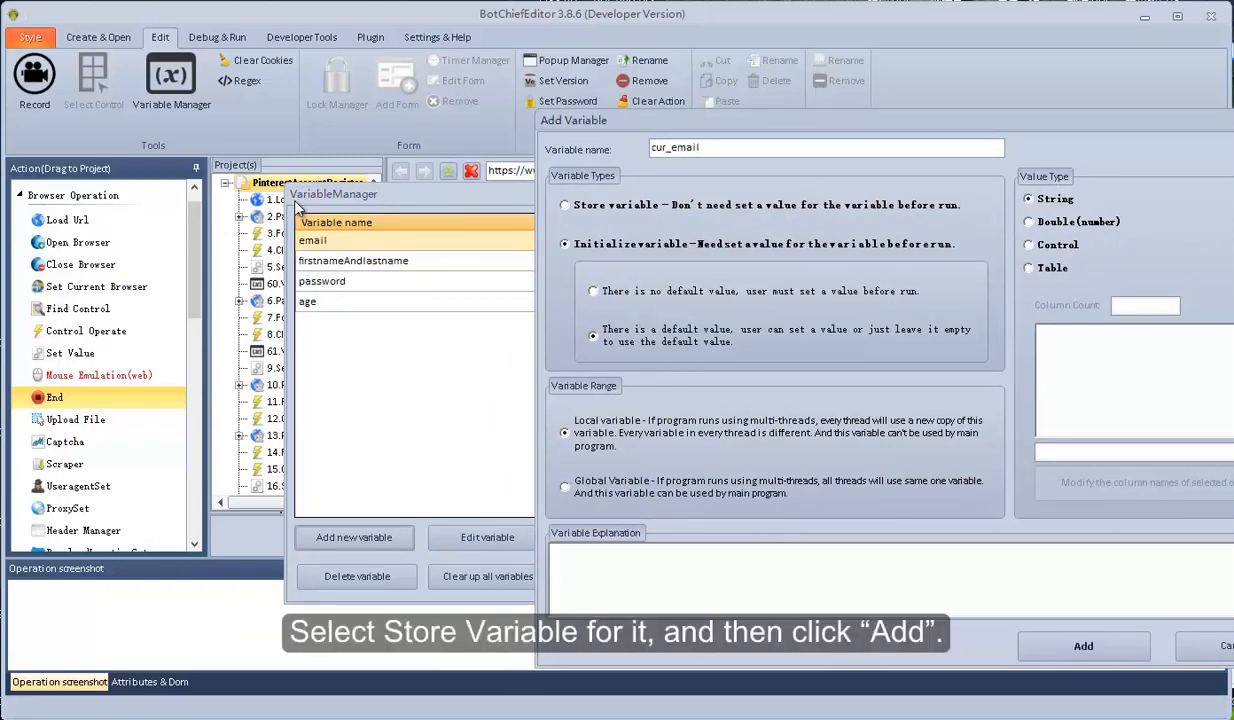
click(565, 205)
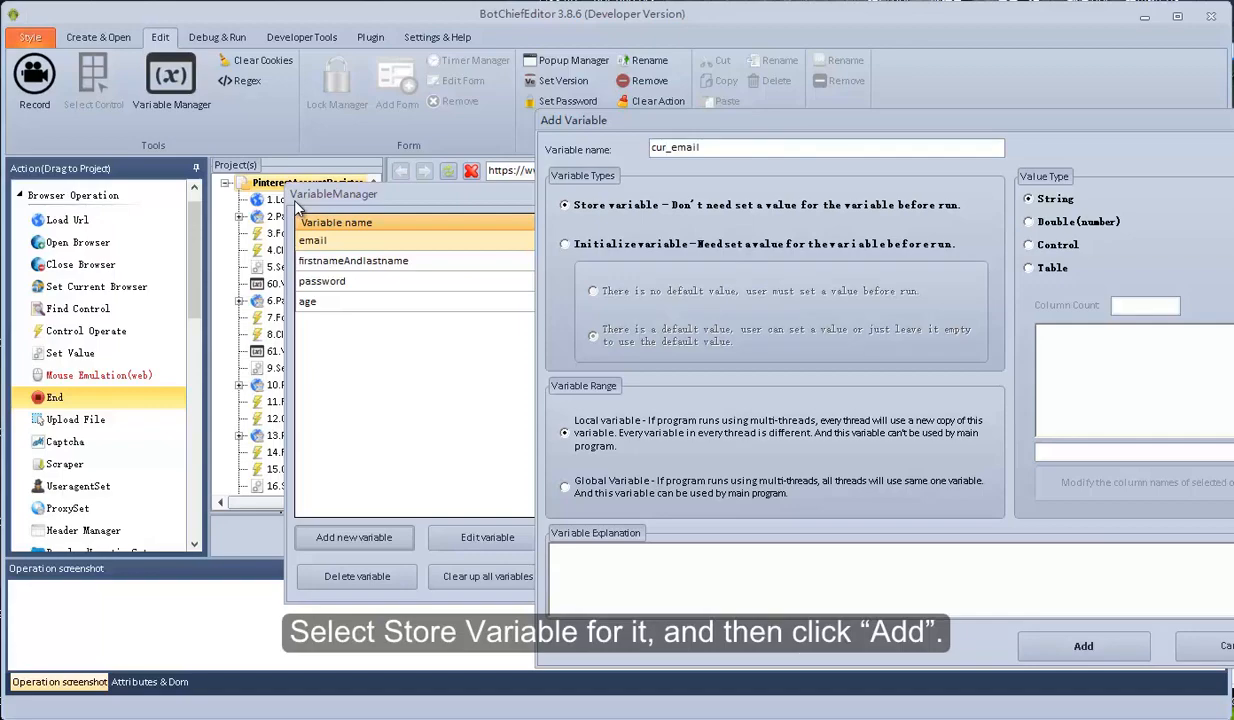
click(1083, 646)
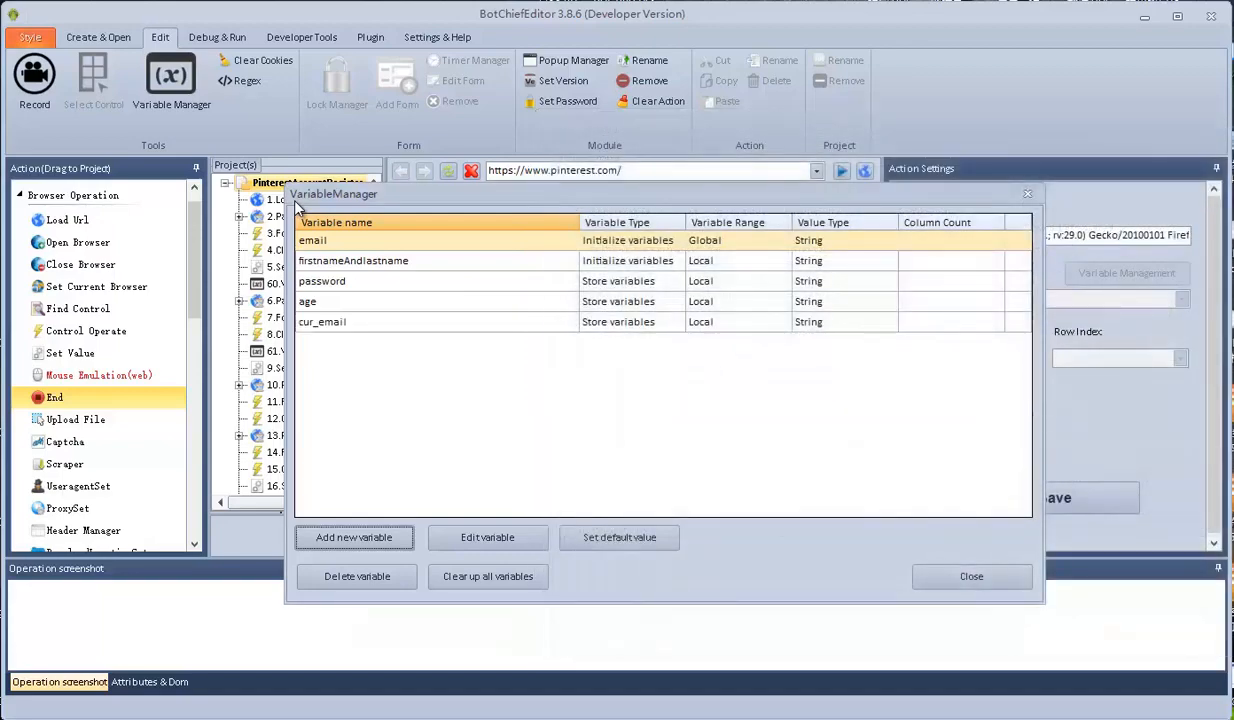
click(971, 577)
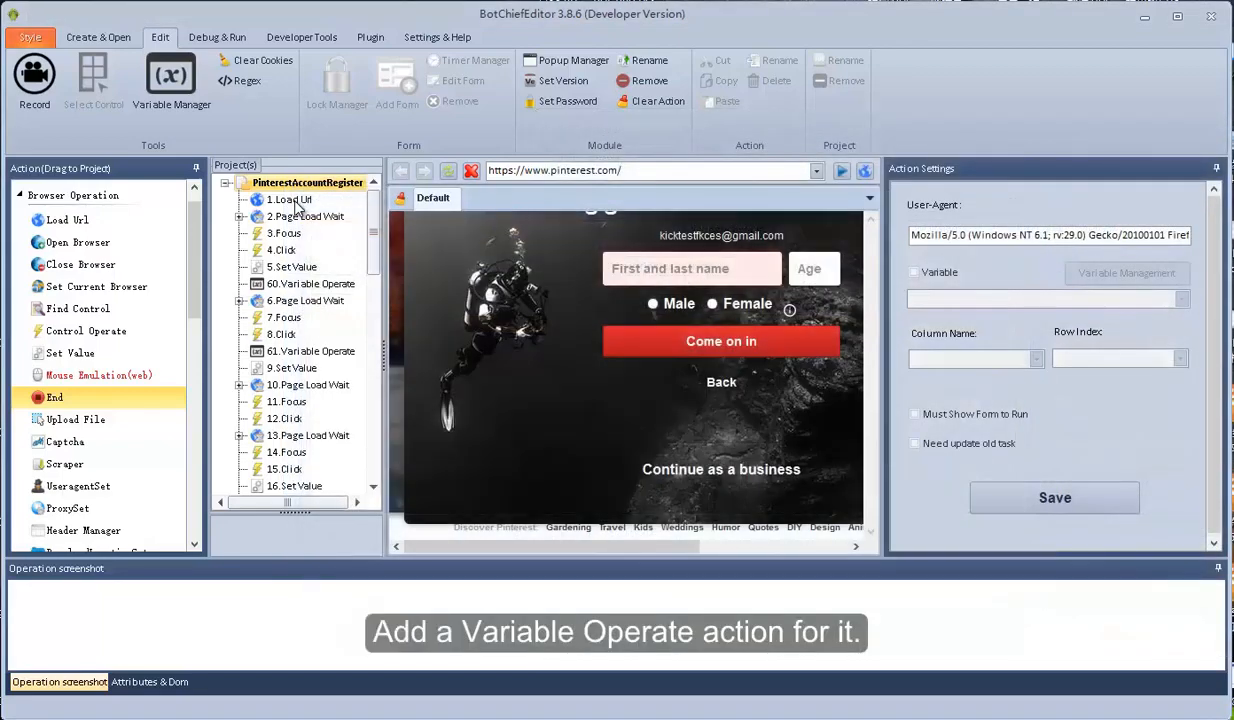
click(296, 202)
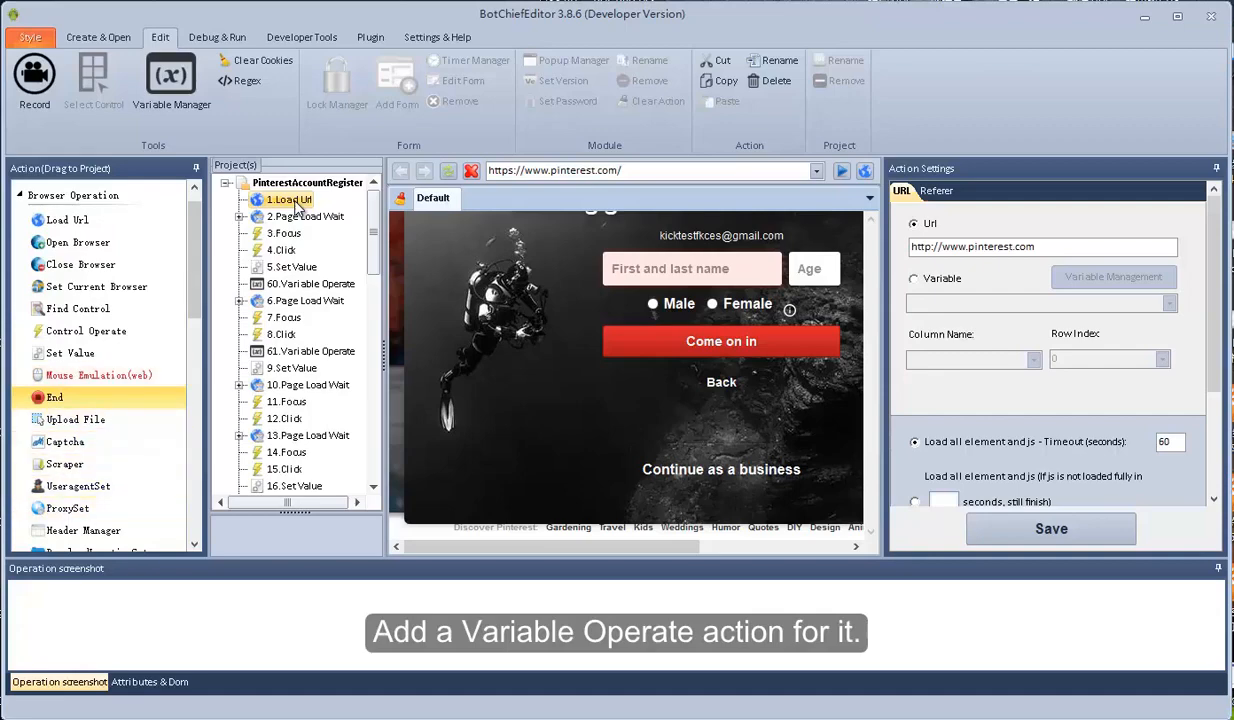
Add a Variable Operate step and move it to the top of the project
click(73, 195)
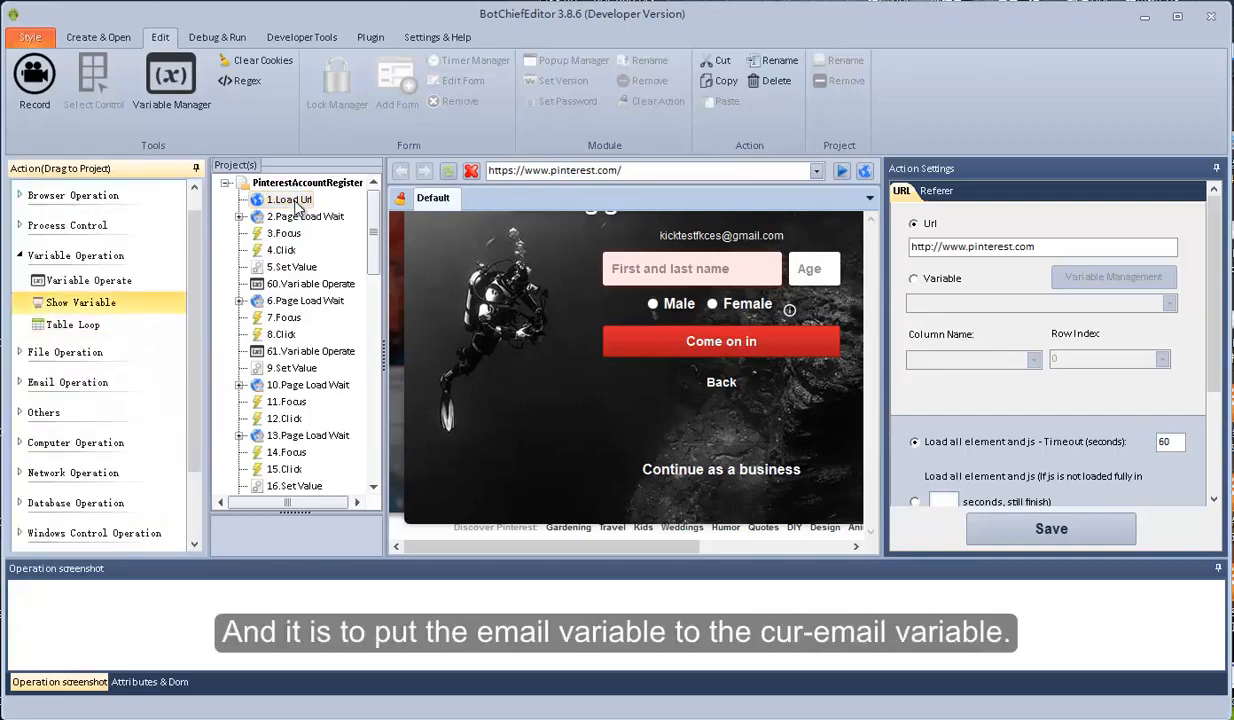
drag(89, 281, 296, 205)
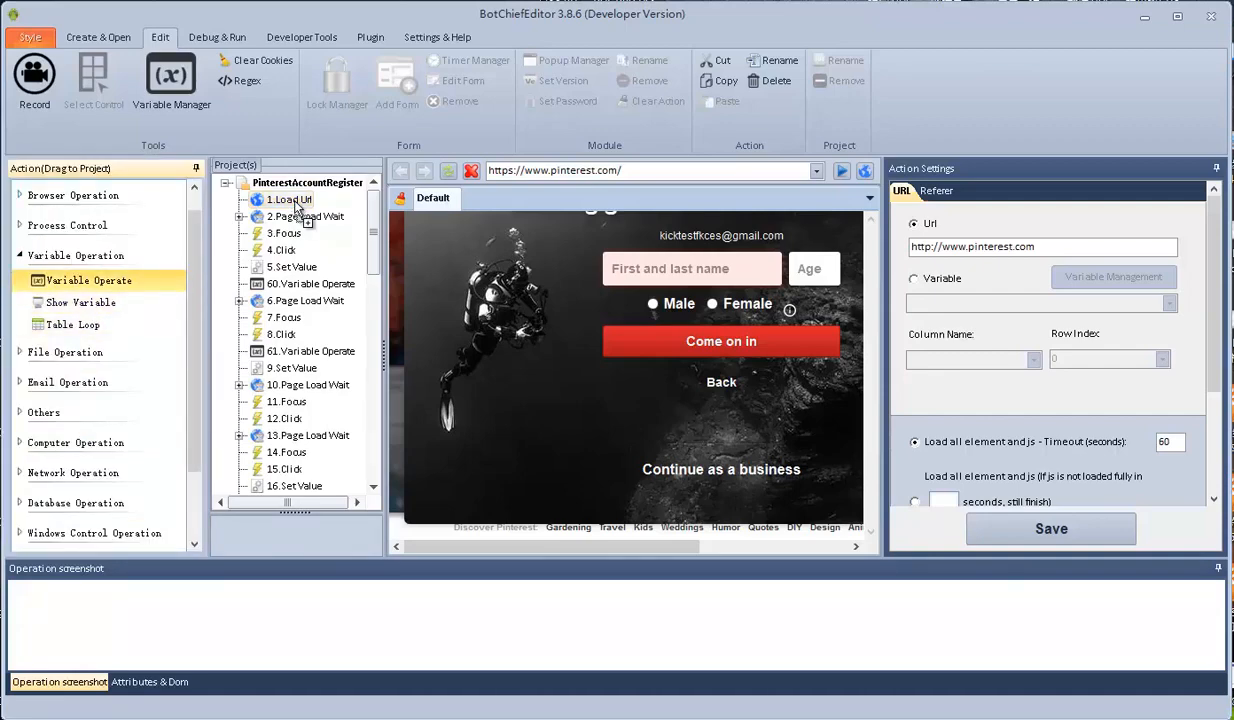
drag(296, 205, 296, 207)
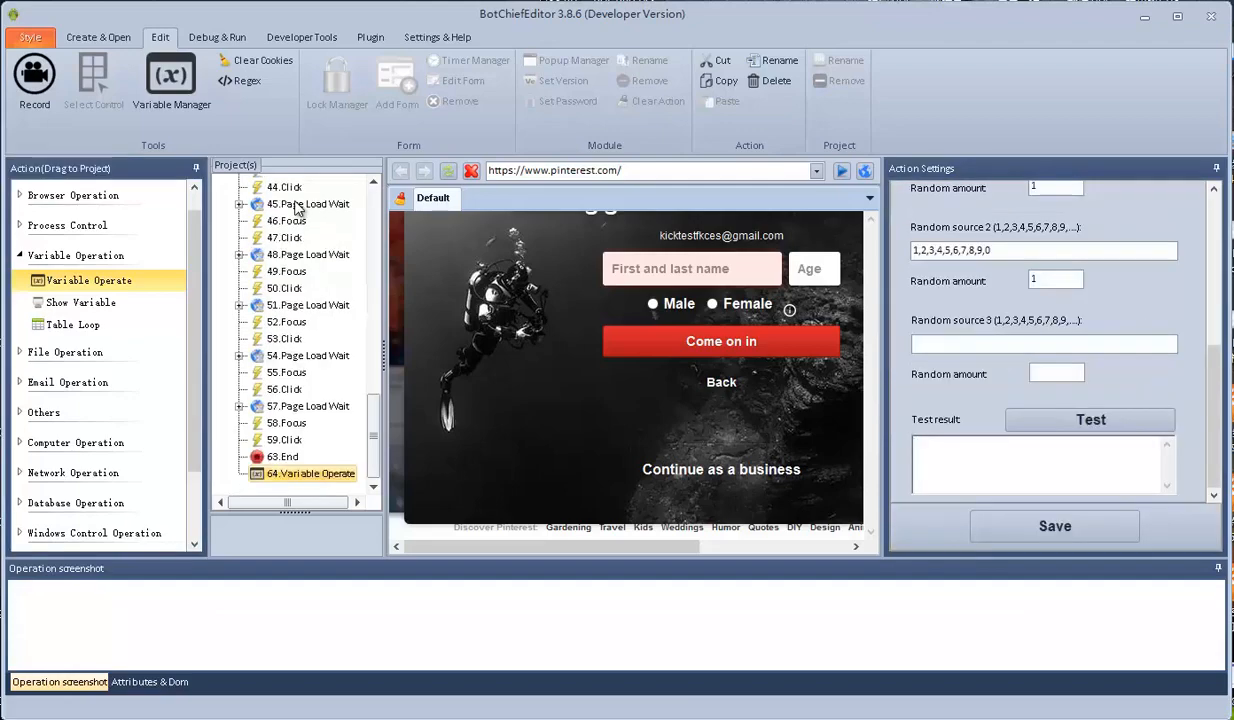
drag(310, 474, 296, 205)
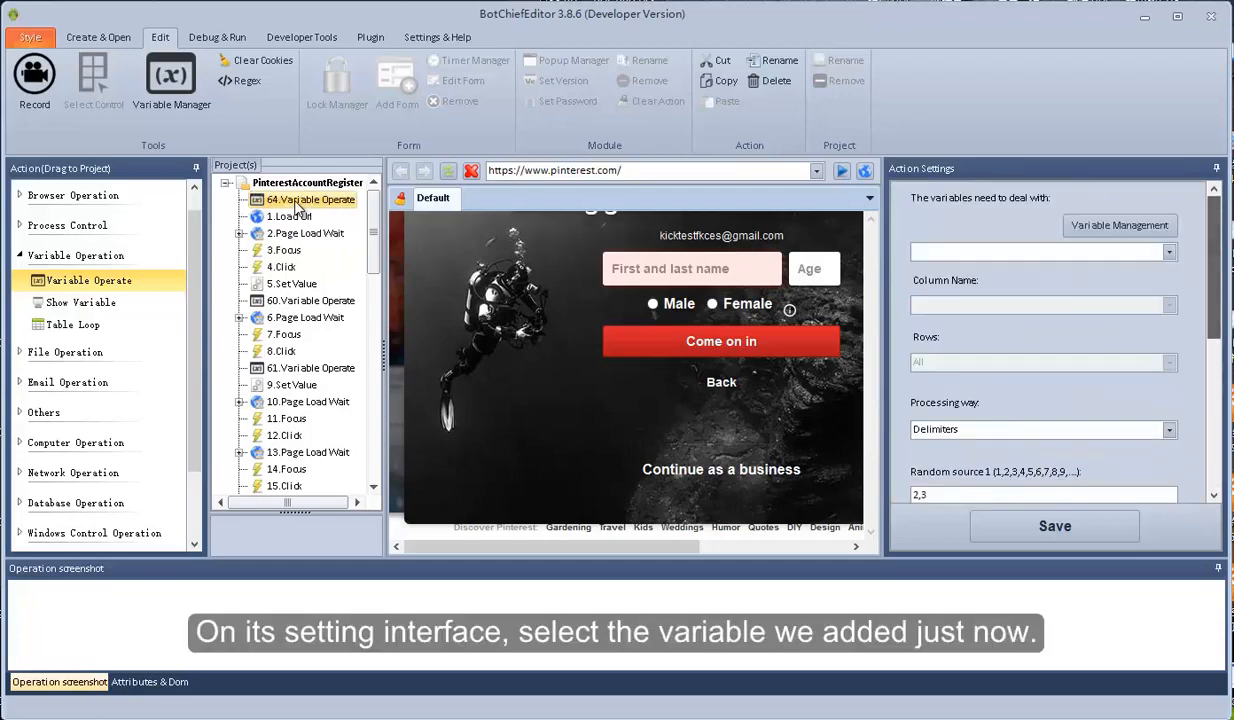
Set it to give cur_email the value of the email variable, and save
click(1169, 252)
click(1000, 326)
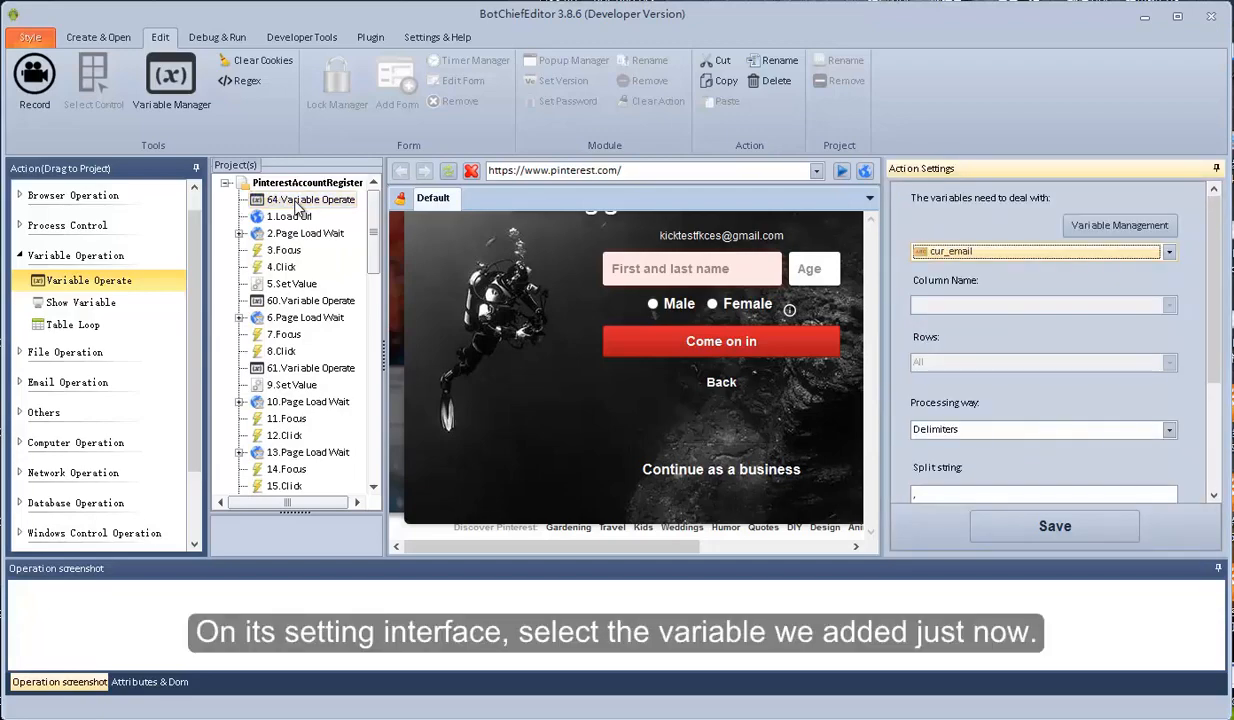
drag(1214, 290, 1214, 368)
click(1169, 296)
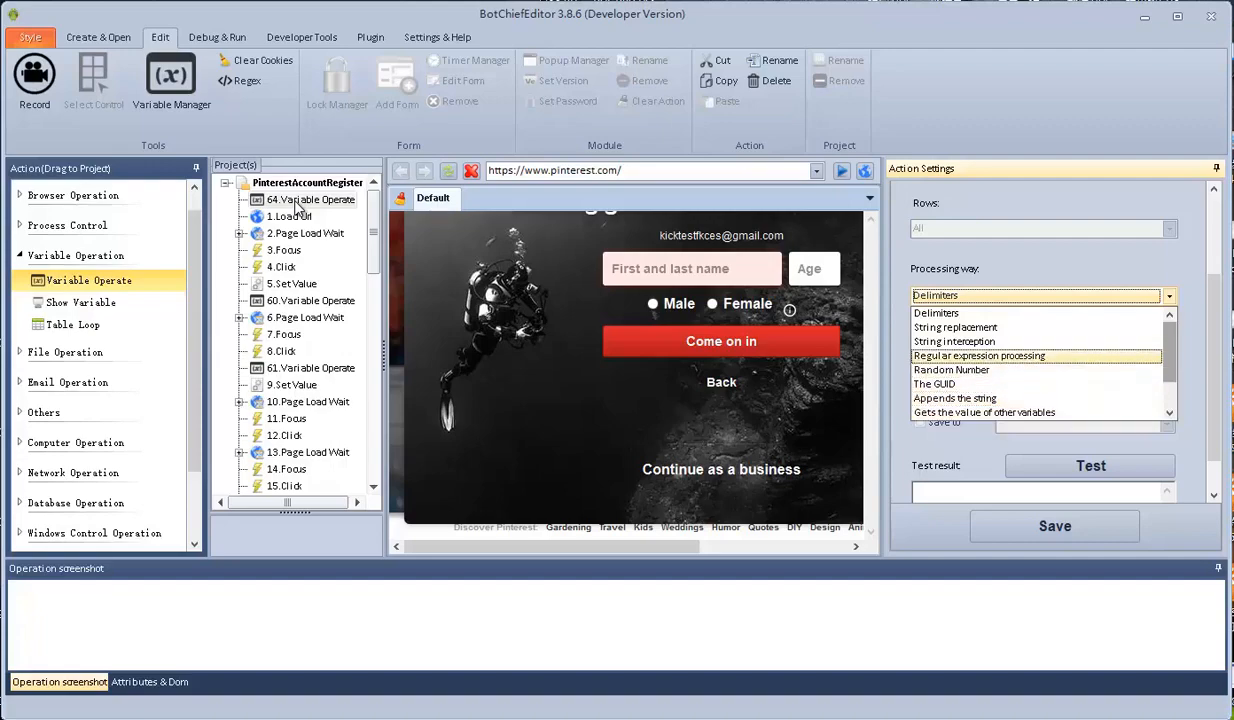
drag(1169, 365, 1169, 381)
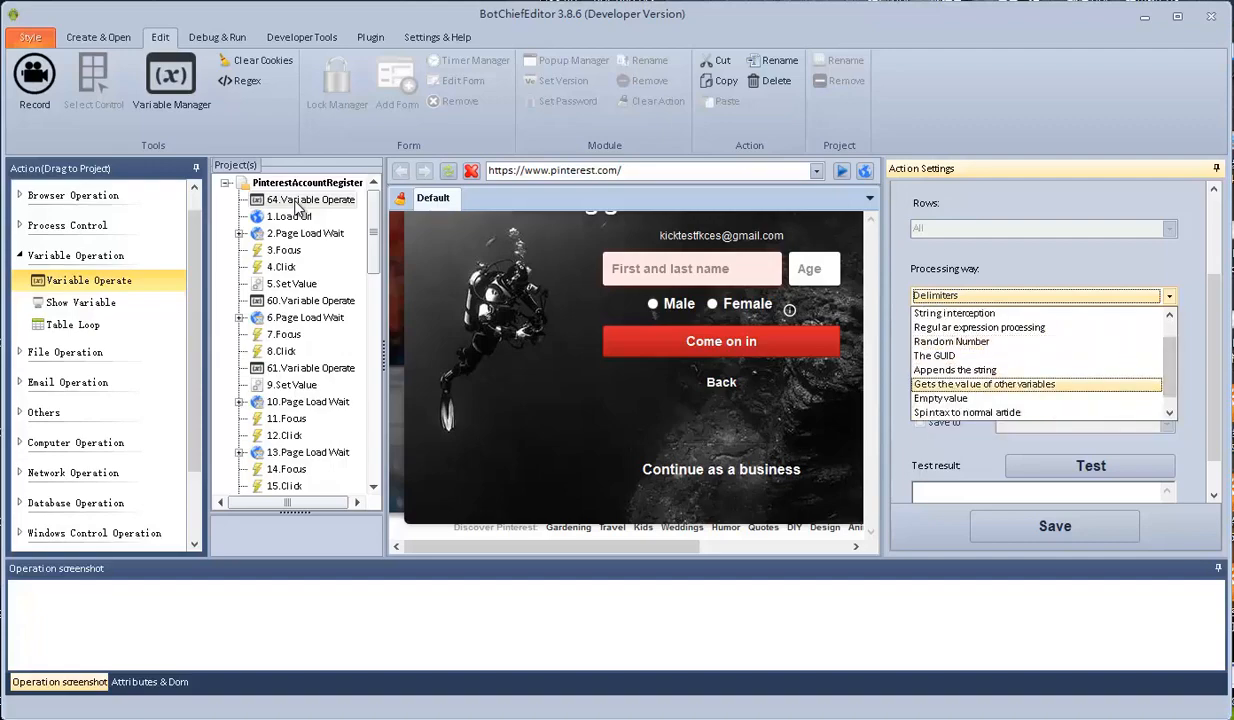
click(984, 384)
click(1168, 358)
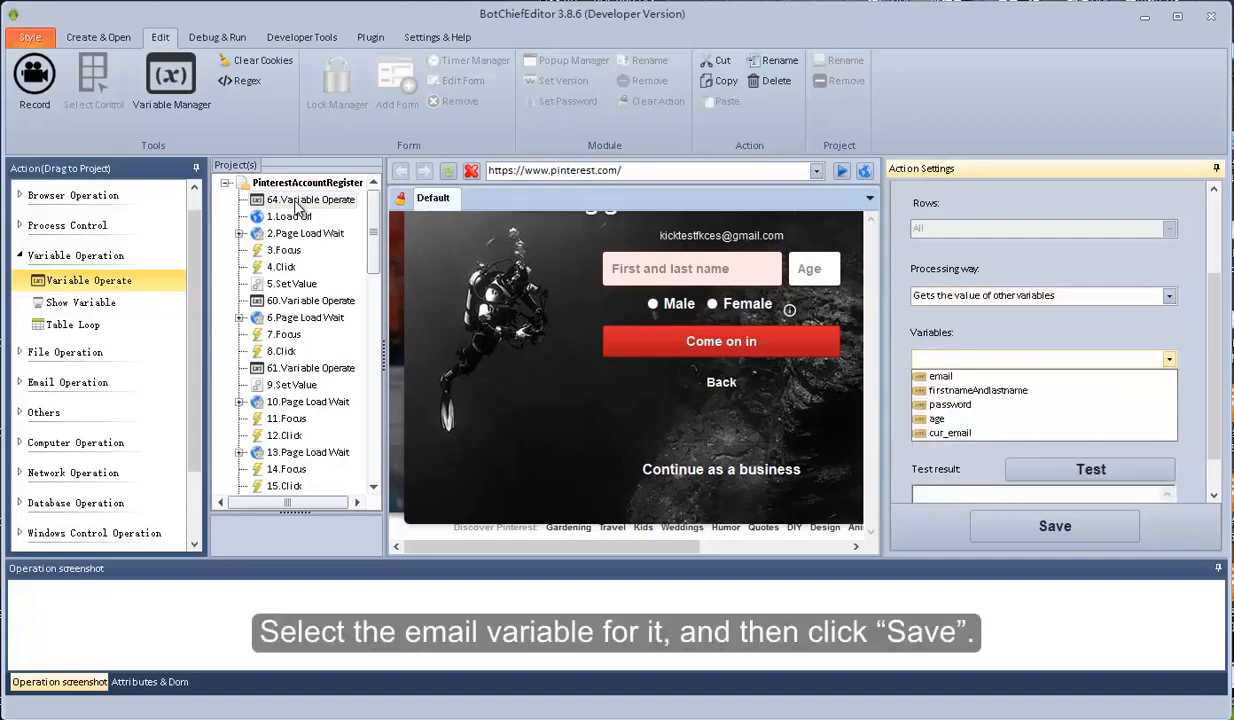
click(984, 376)
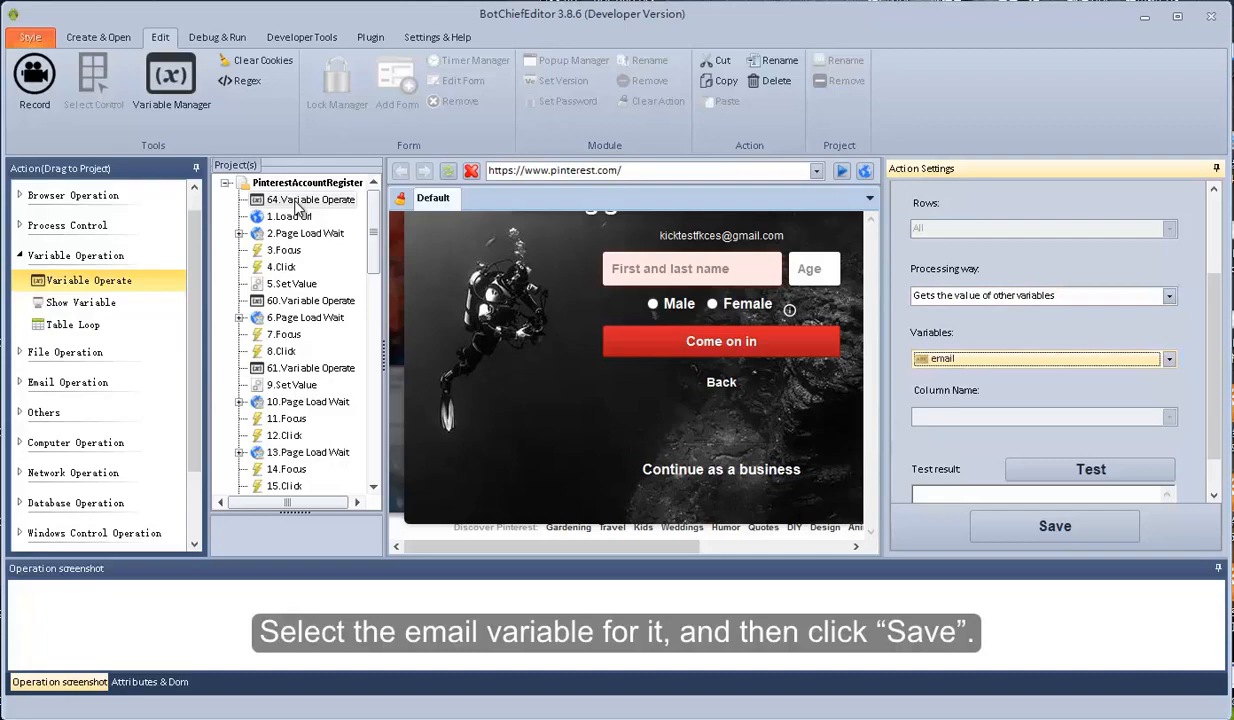
drag(1214, 366, 1214, 398)
click(1055, 526)
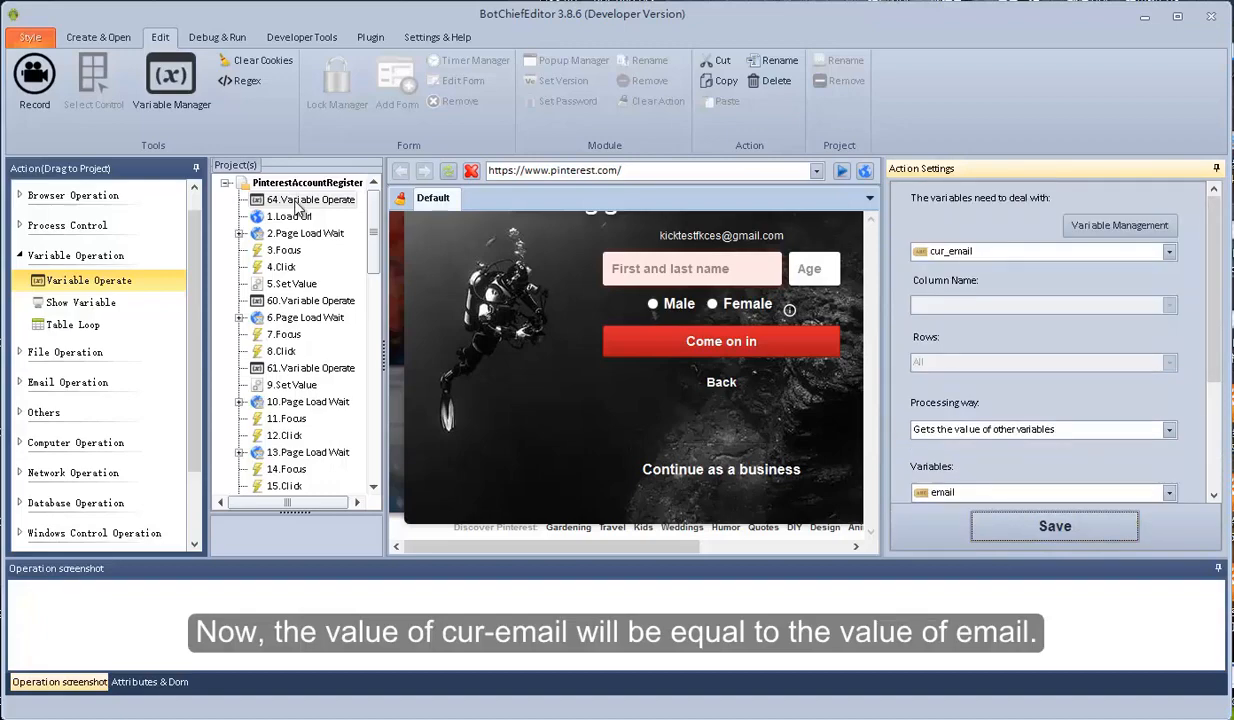
scroll(1044, 345, down, 2)
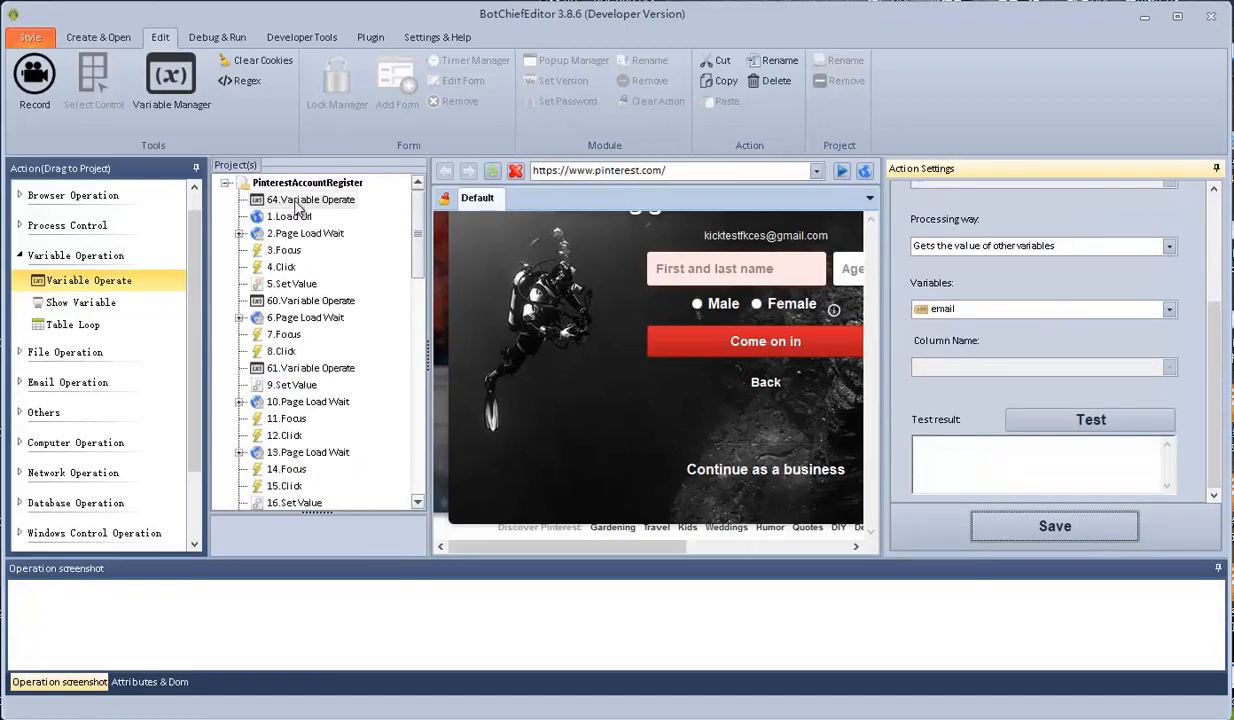
Set 63.End to Good End returning cur_email and password, and save it
scroll(297, 205, down, 1)
scroll(297, 207, down, 15)
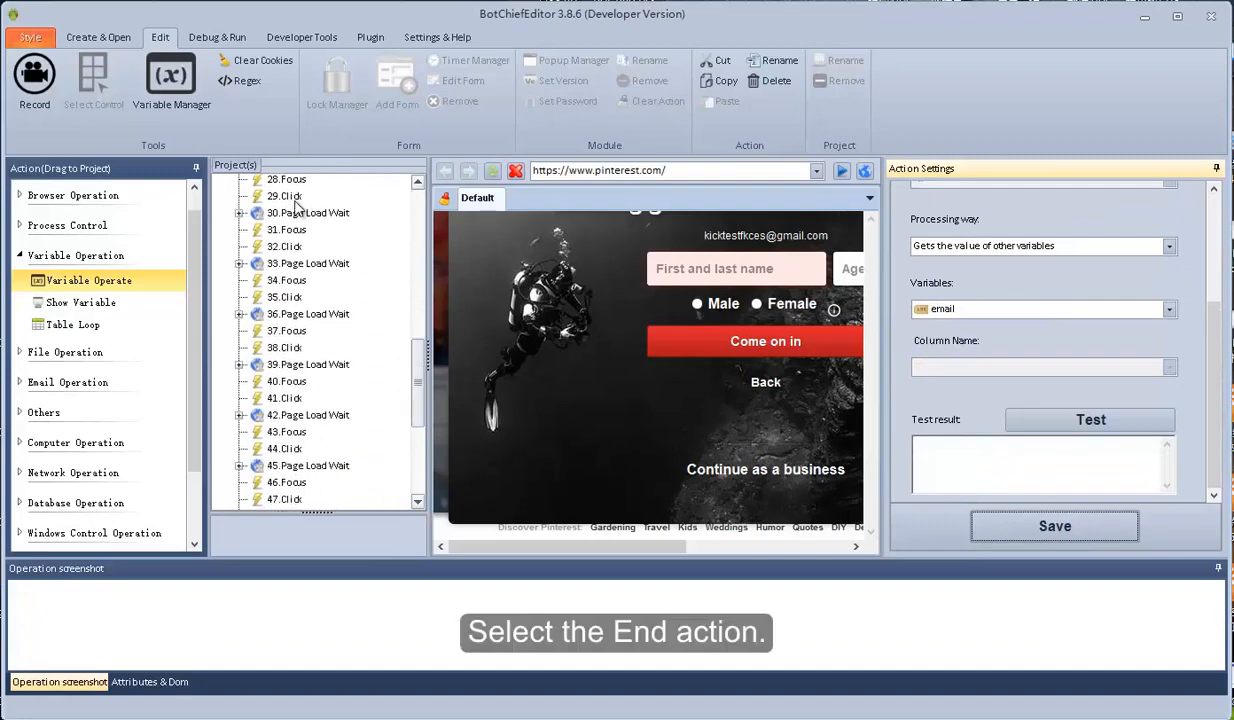
click(282, 471)
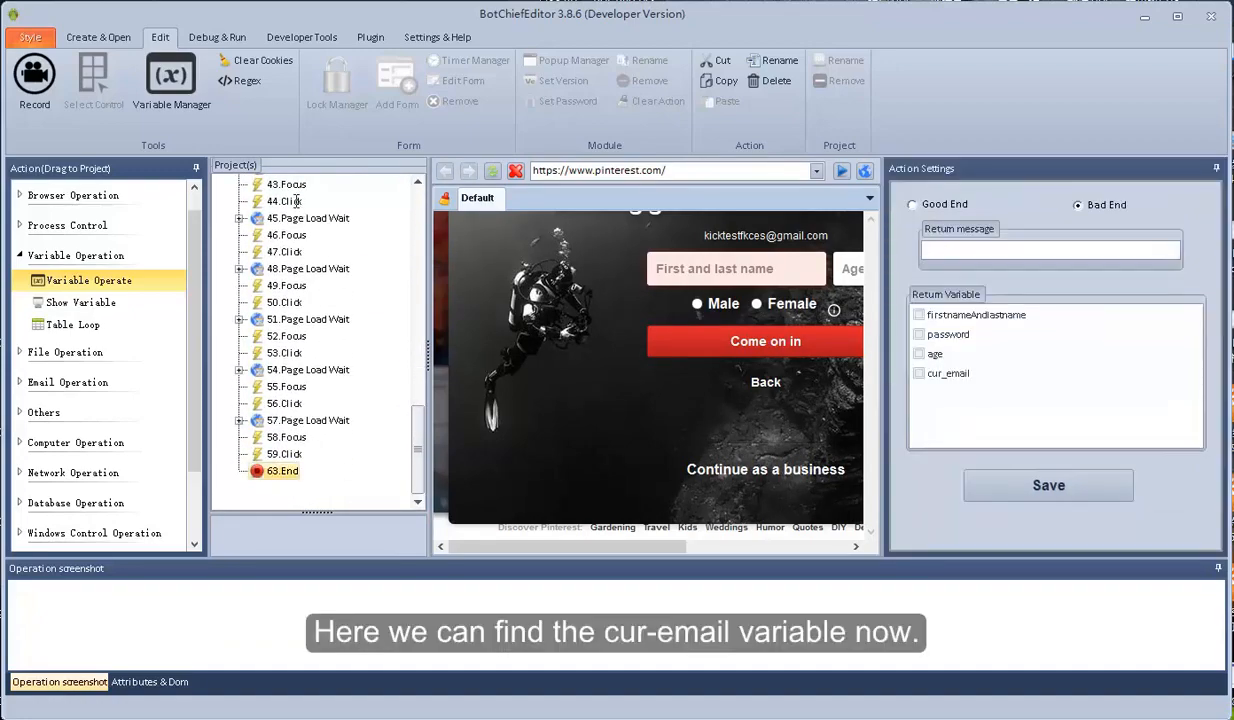
click(913, 205)
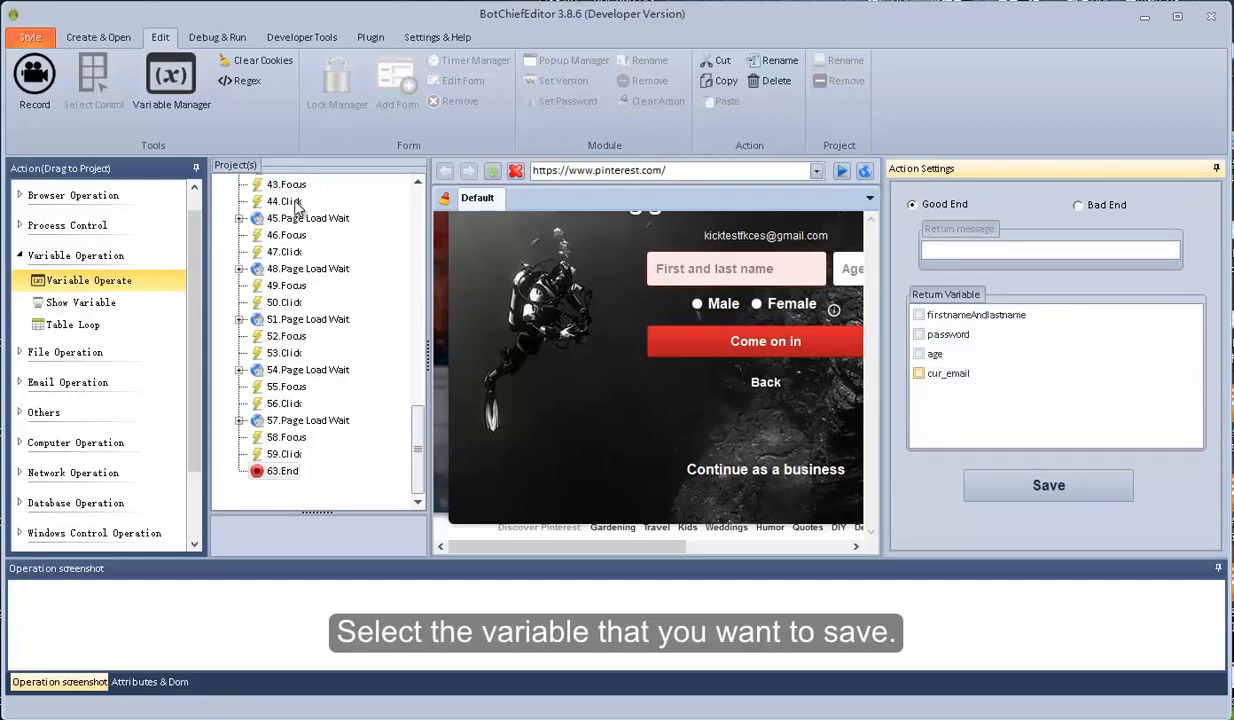
click(918, 373)
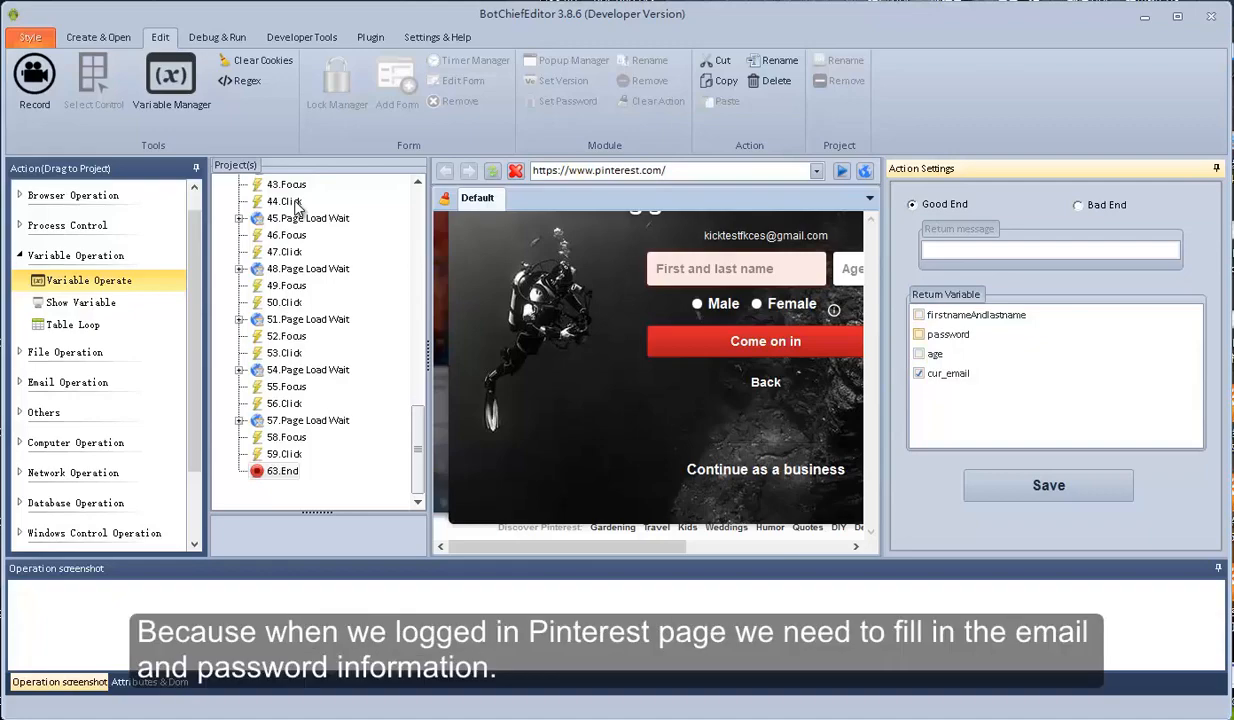
click(919, 334)
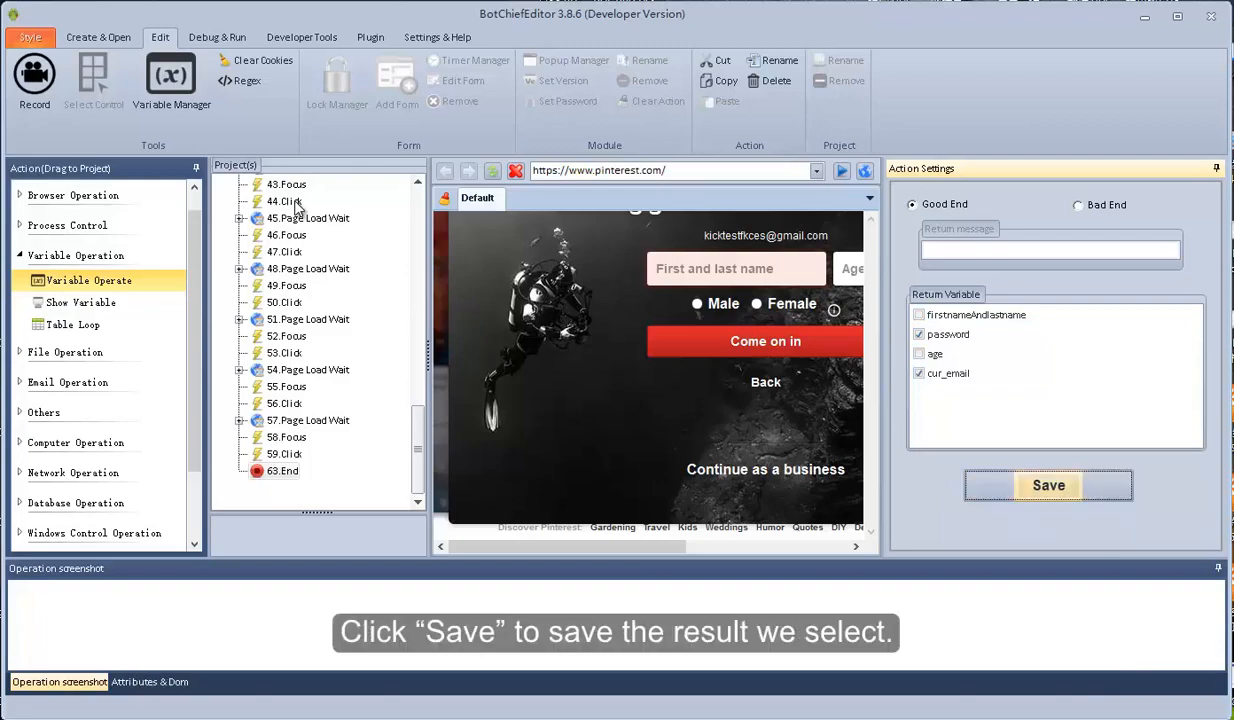
click(1048, 485)
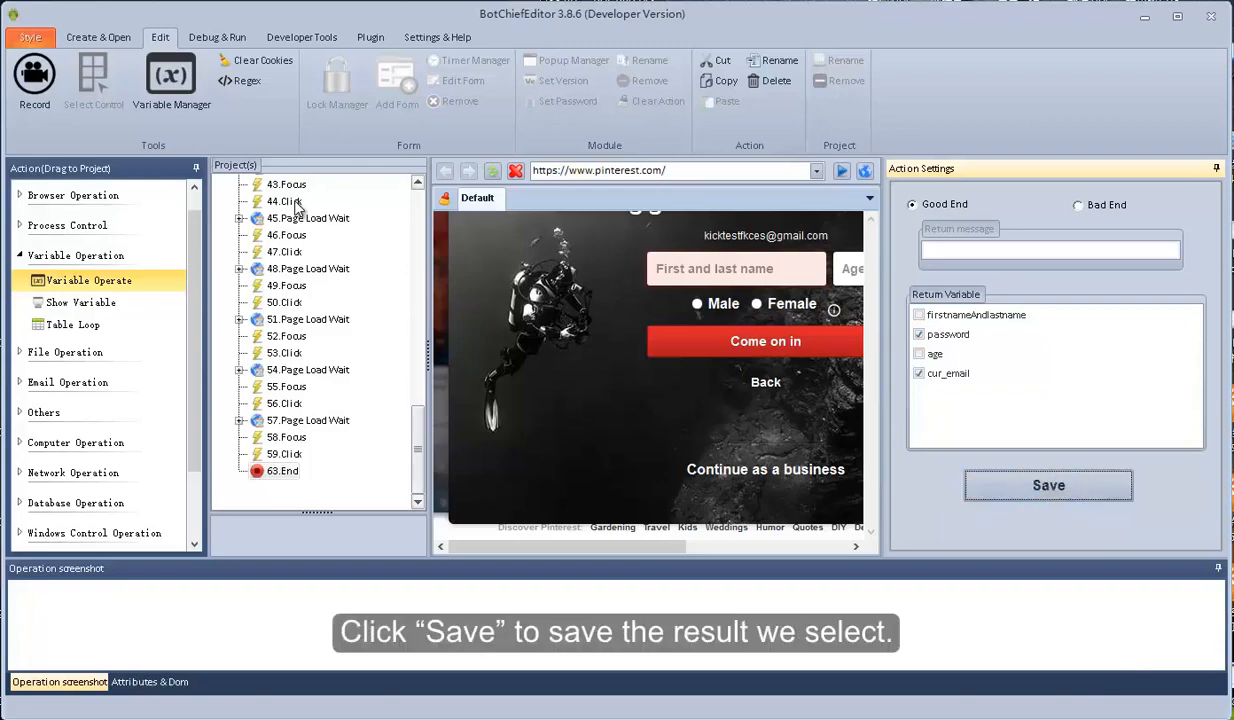
click(307, 183)
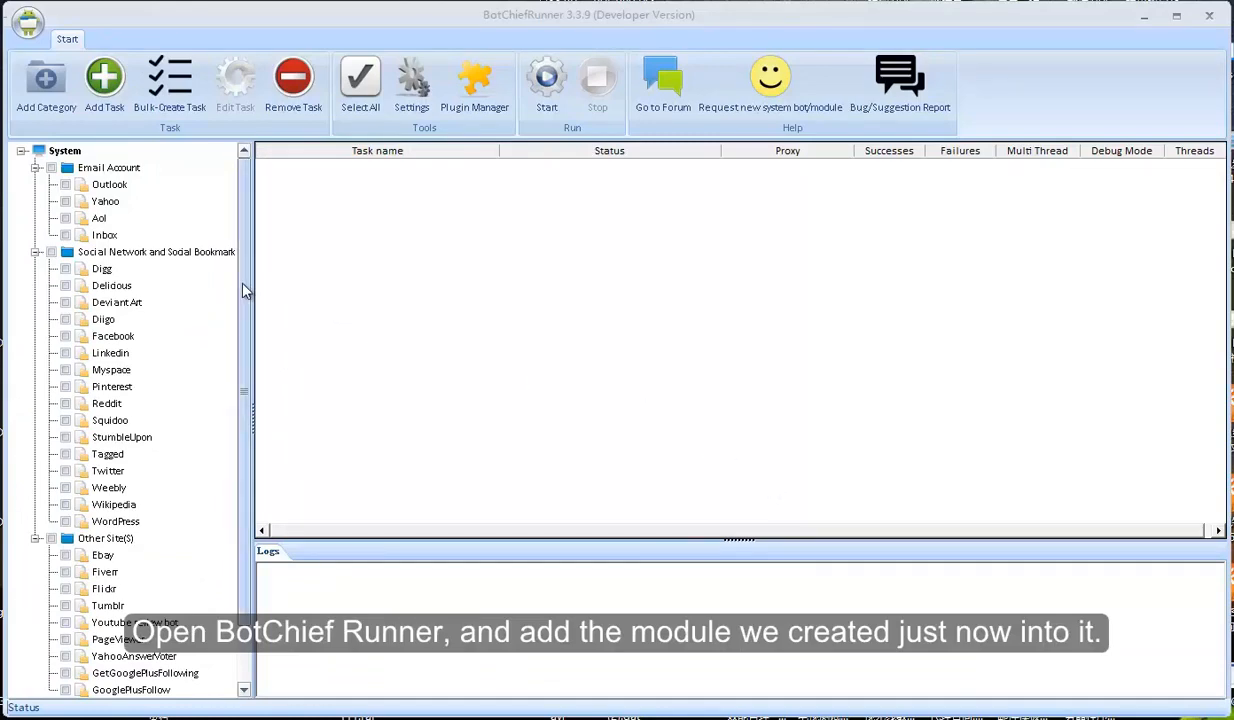
Name the task pinCreator and point the import dialog at the Projects folder
scroll(245, 290, down, 1)
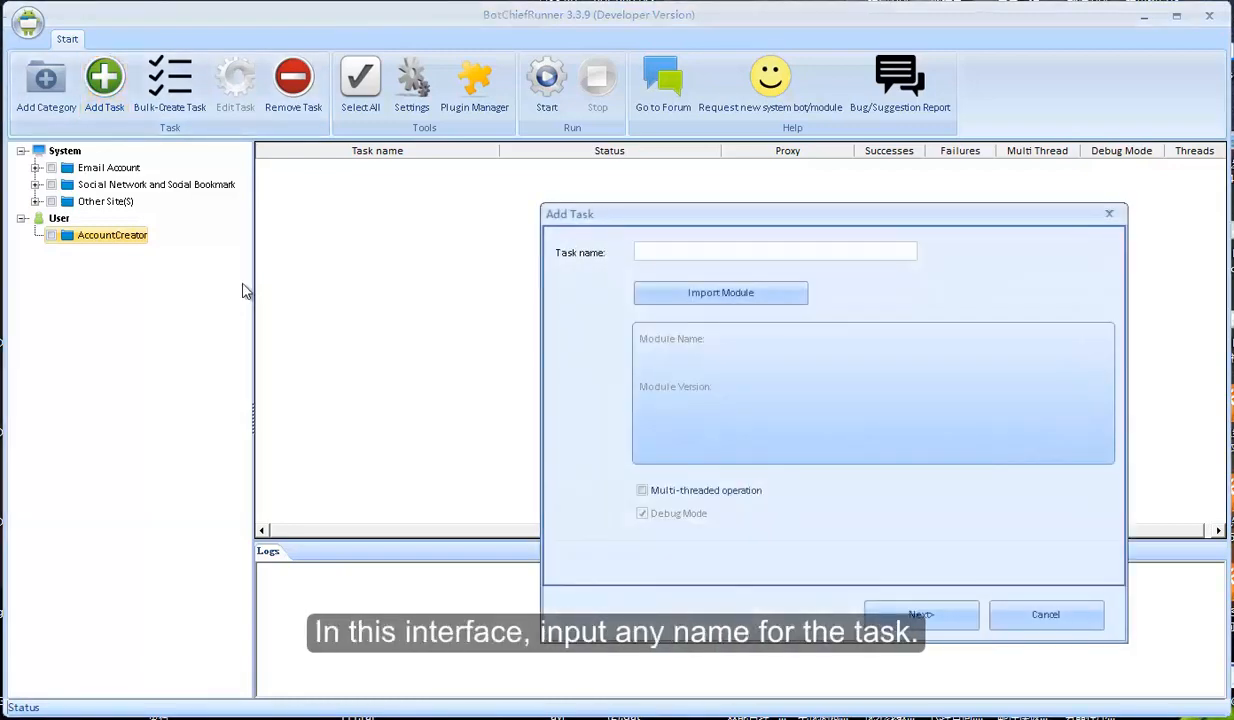
text(pin)
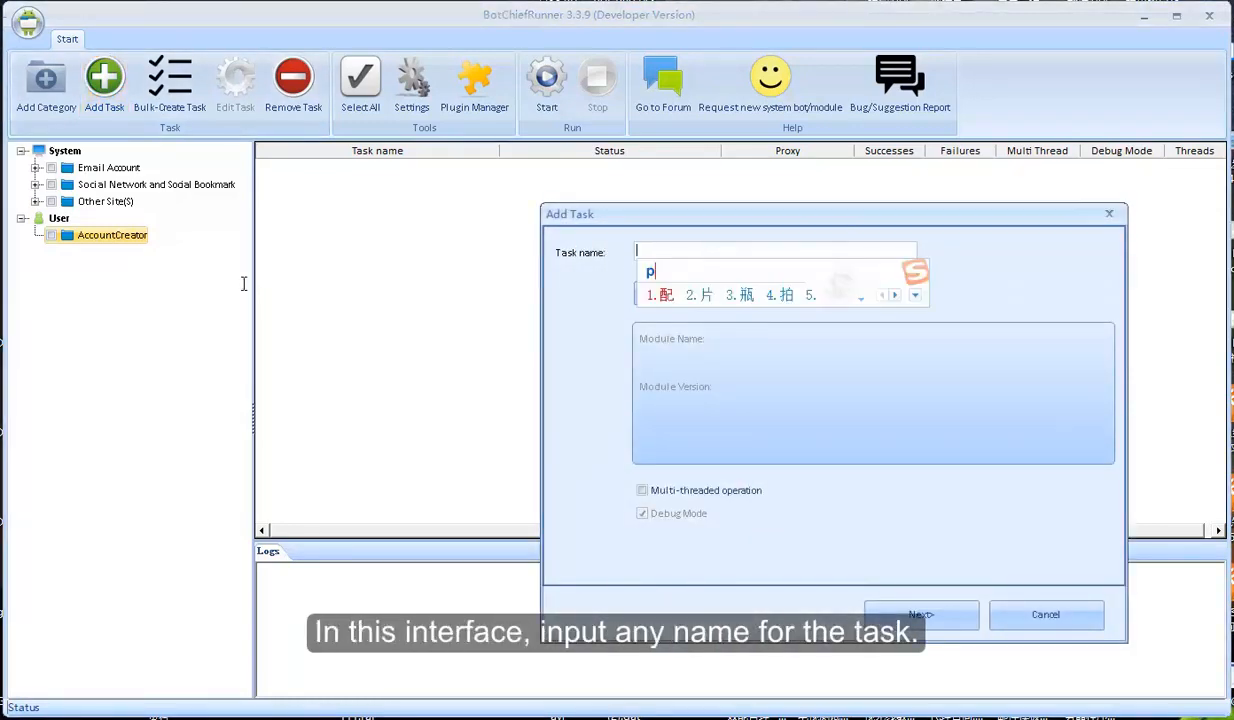
text(Creator)
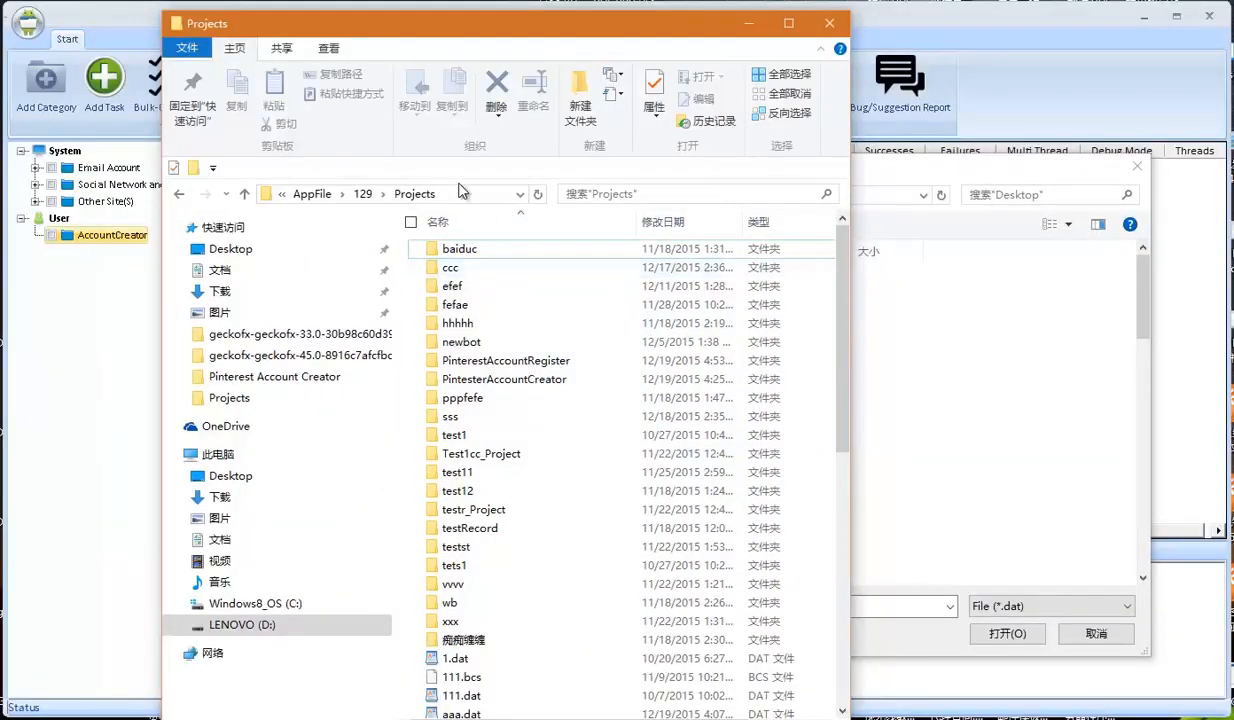
click(460, 190)
click(749, 23)
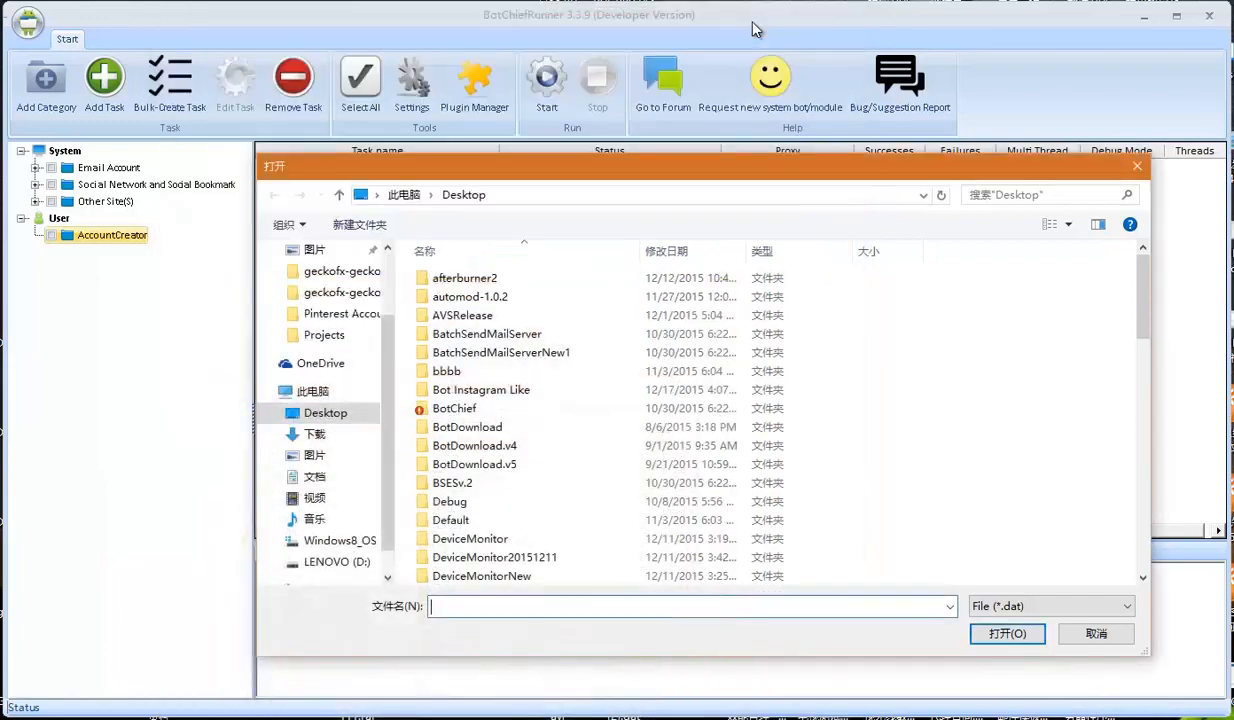
key(alt+d)
text(D:\WhiteHatBox1\AppFile\129\Projects)
key(Return)
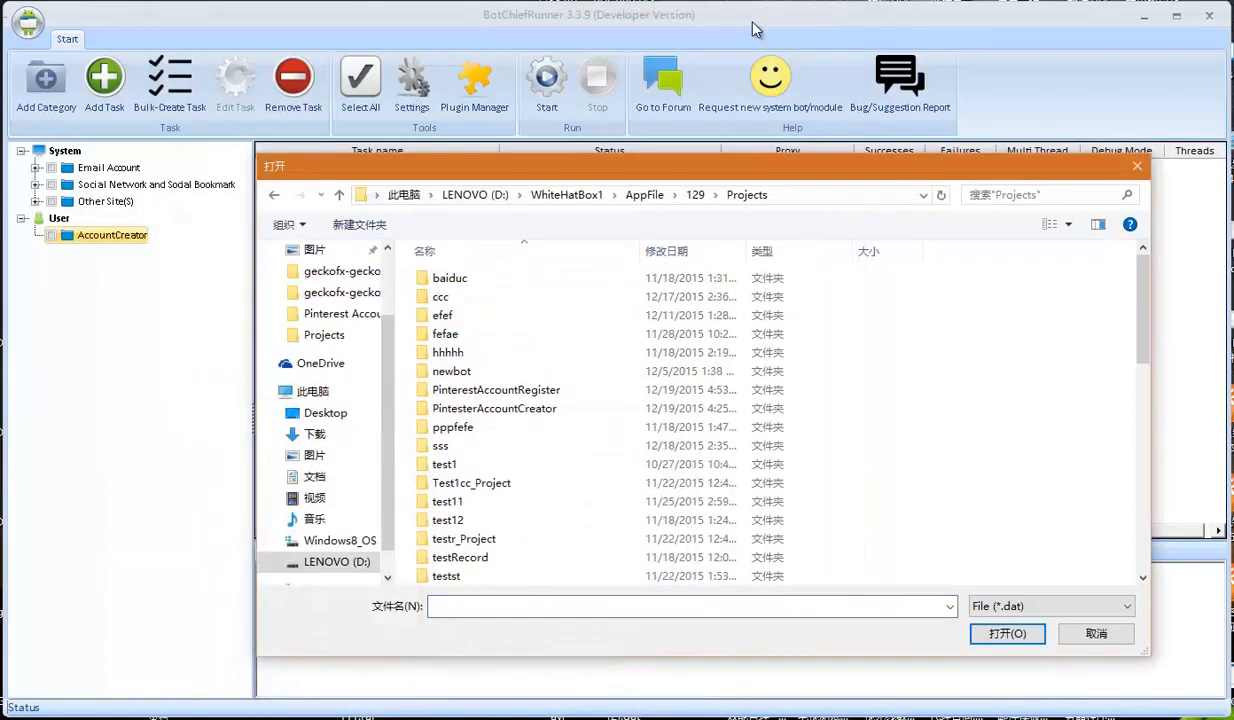
Import PinterestAccountRegister.dat, enable multi-threaded operation, and go to the variables page
scroll(565, 426, down, 9)
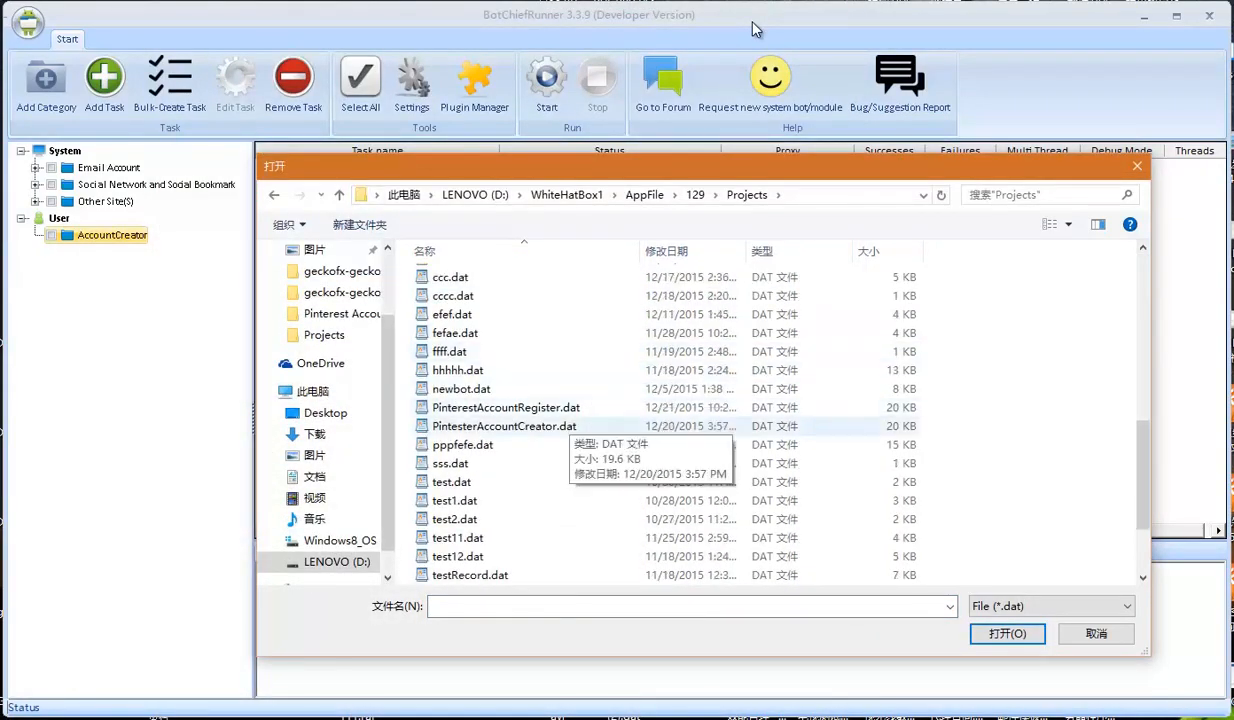
double_click(550, 408)
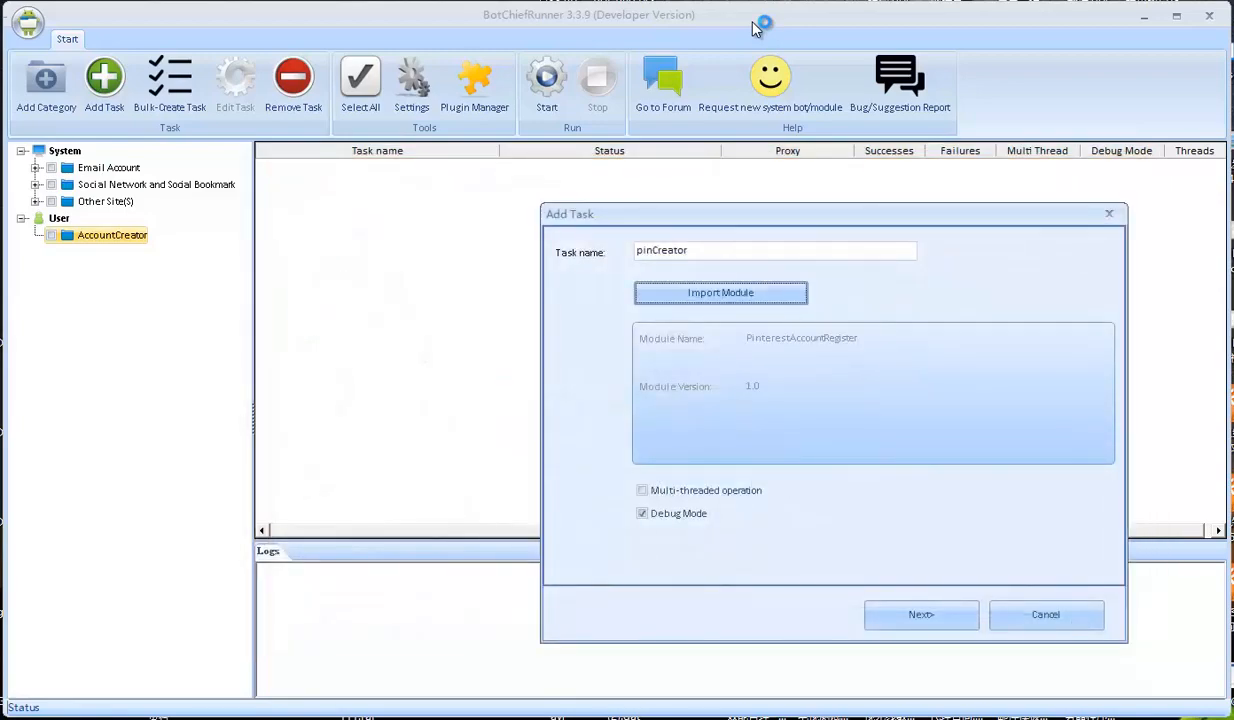
click(642, 490)
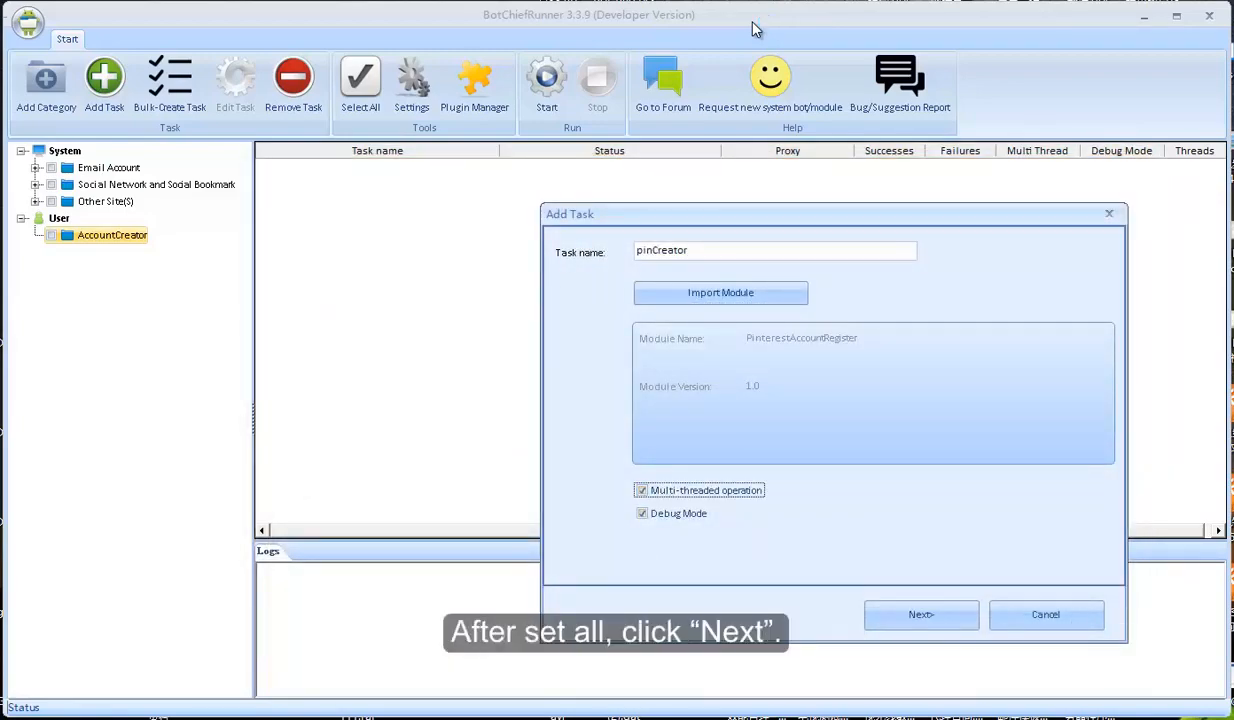
click(921, 615)
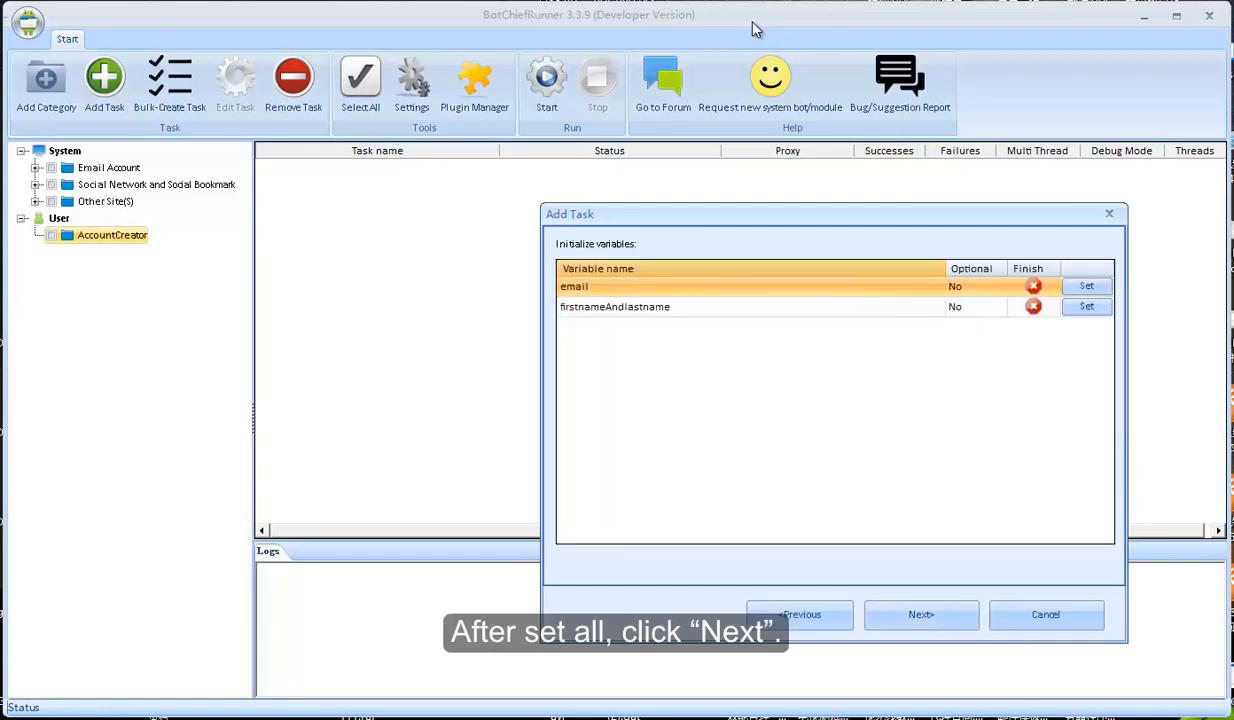
Reposition the Add Task window and open the email variable's value settings
mouse_move(792, 217)
mouse_down()
mouse_move(727, 225)
mouse_move(618, 191)
mouse_up()
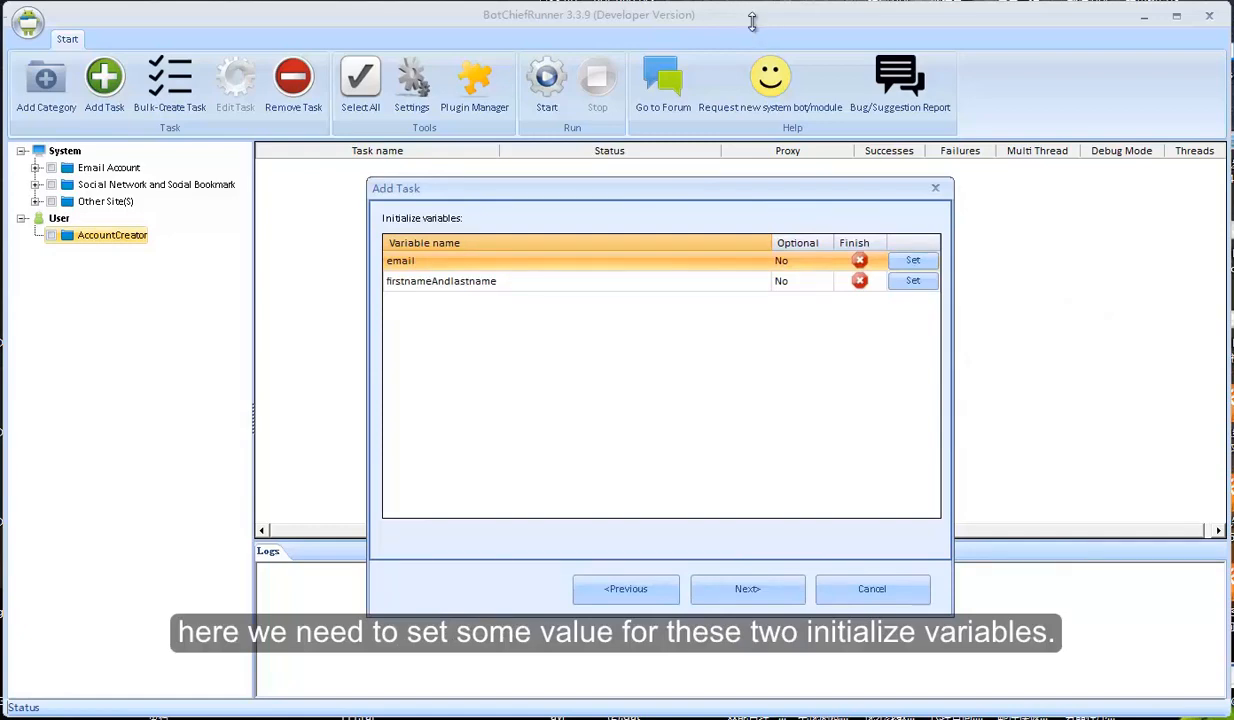
drag(618, 189, 599, 195)
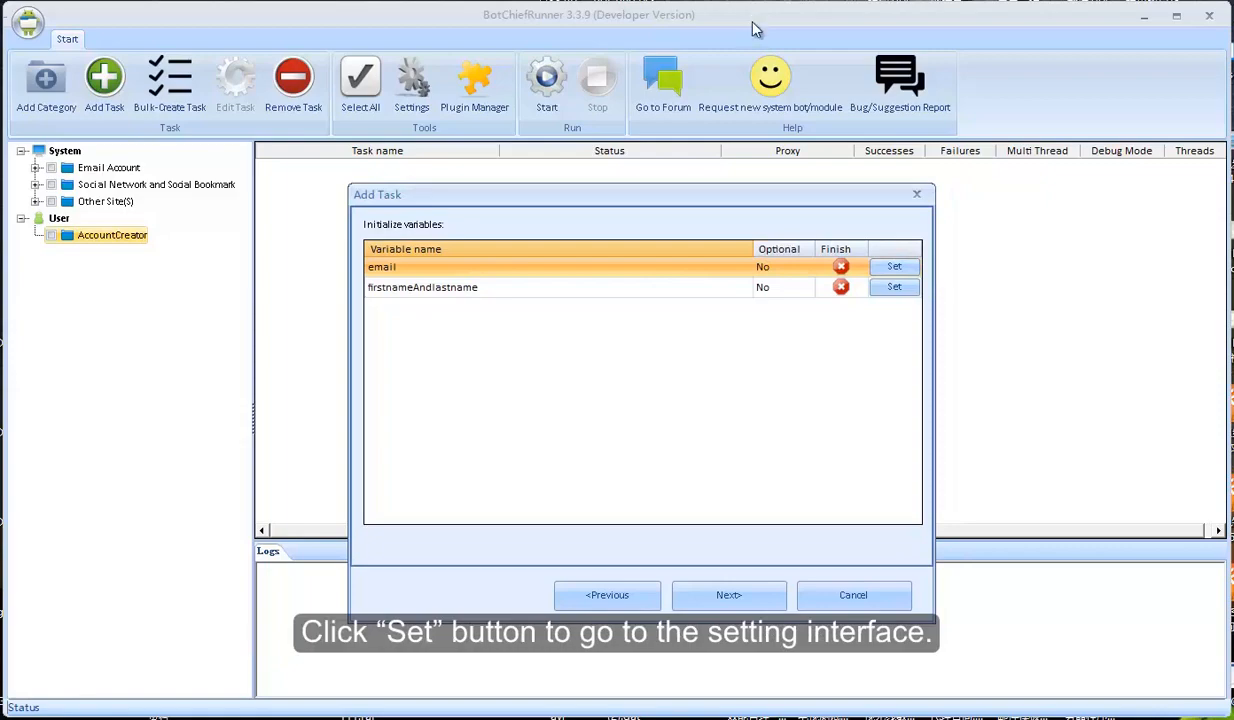
click(894, 267)
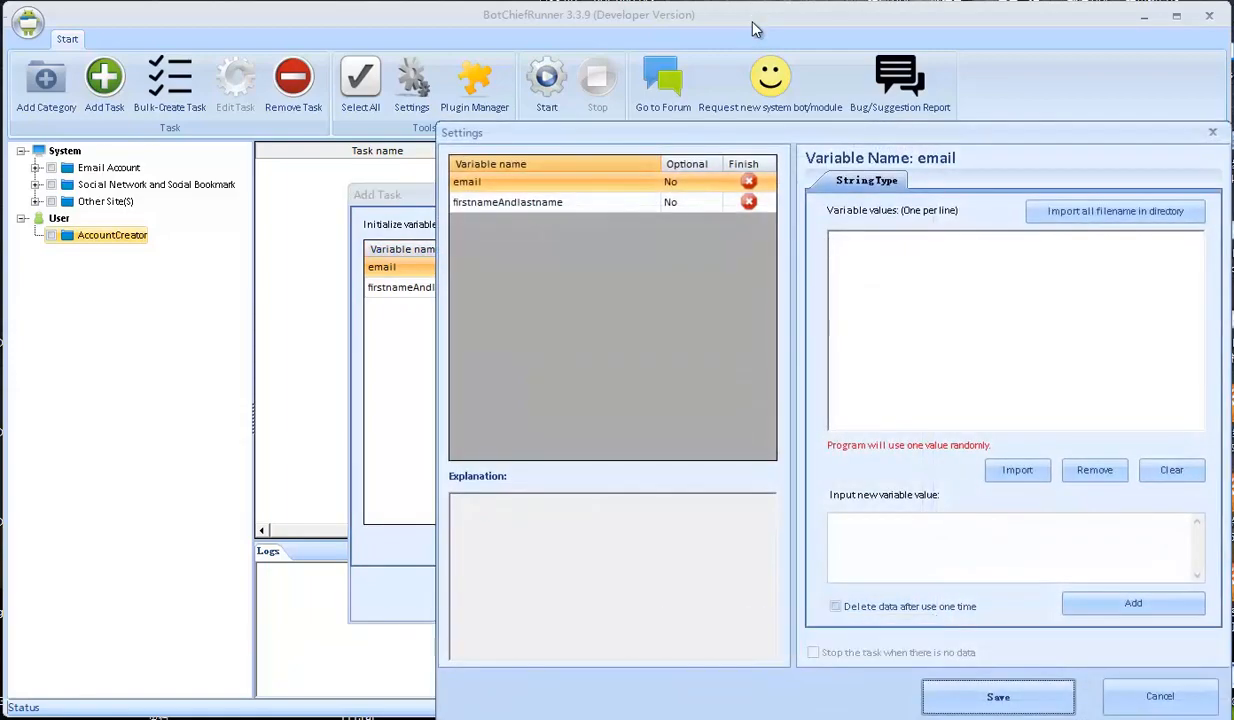
mouse_move(771, 136)
mouse_down()
mouse_move(569, 133)
mouse_move(540, 112)
mouse_up()
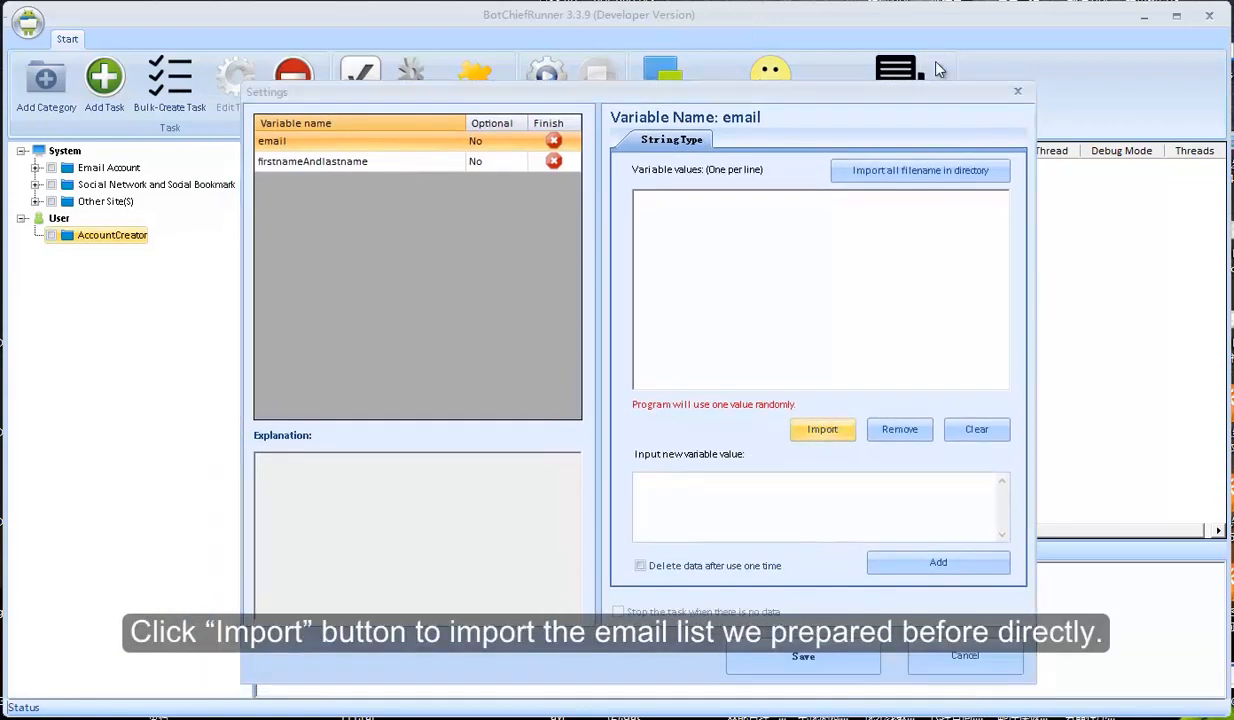
Import emailslist.txt from the Desktop as email values, each deleted after one use, and save
click(826, 427)
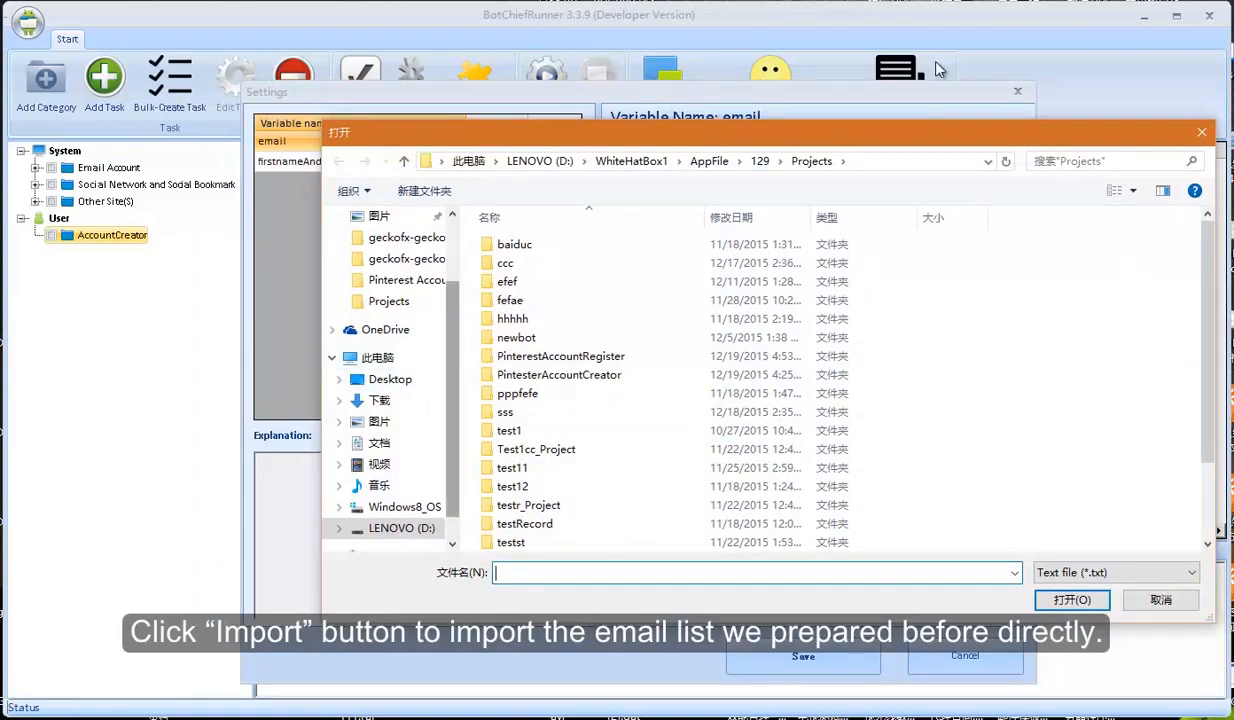
scroll(385, 357, up, 2)
click(390, 244)
scroll(600, 374, down, 18)
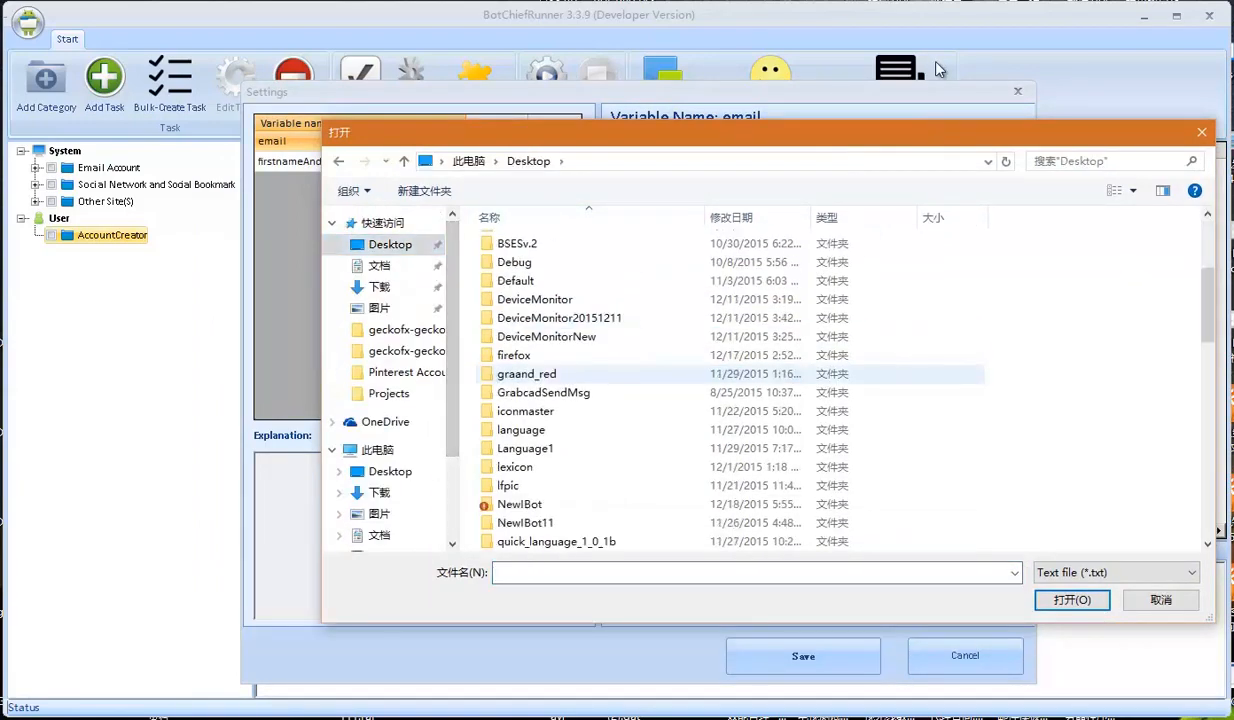
click(545, 299)
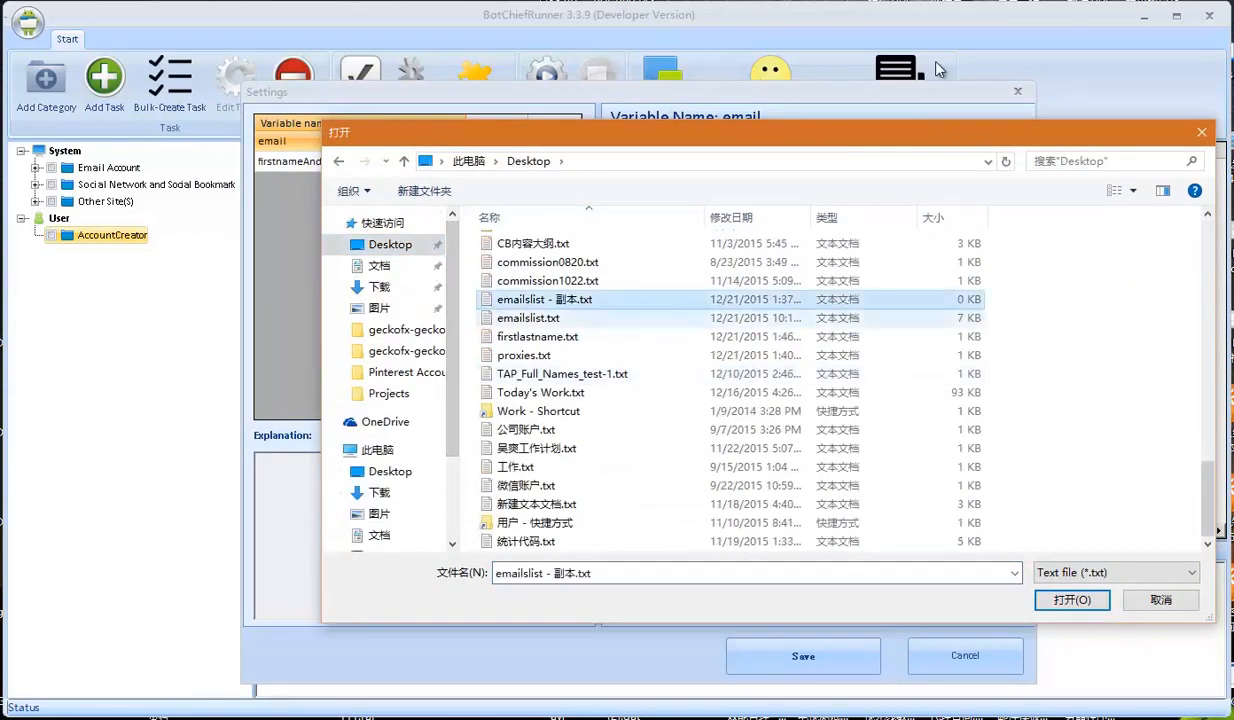
double_click(529, 318)
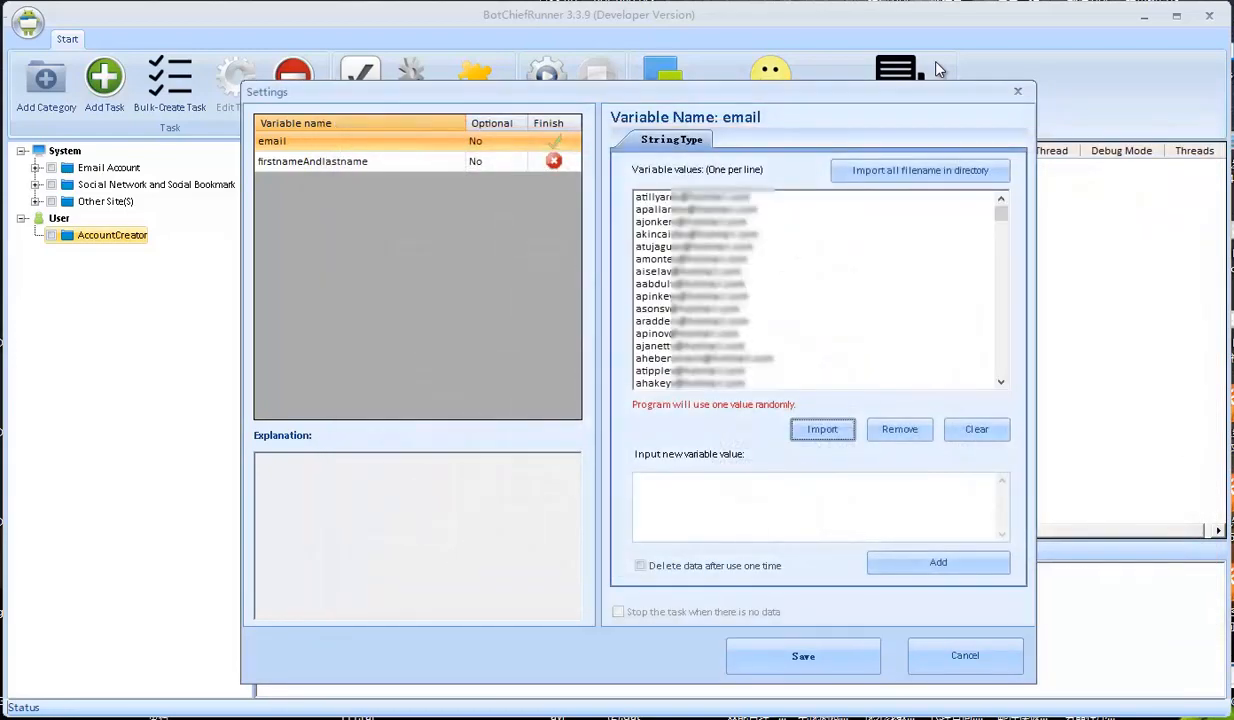
click(640, 566)
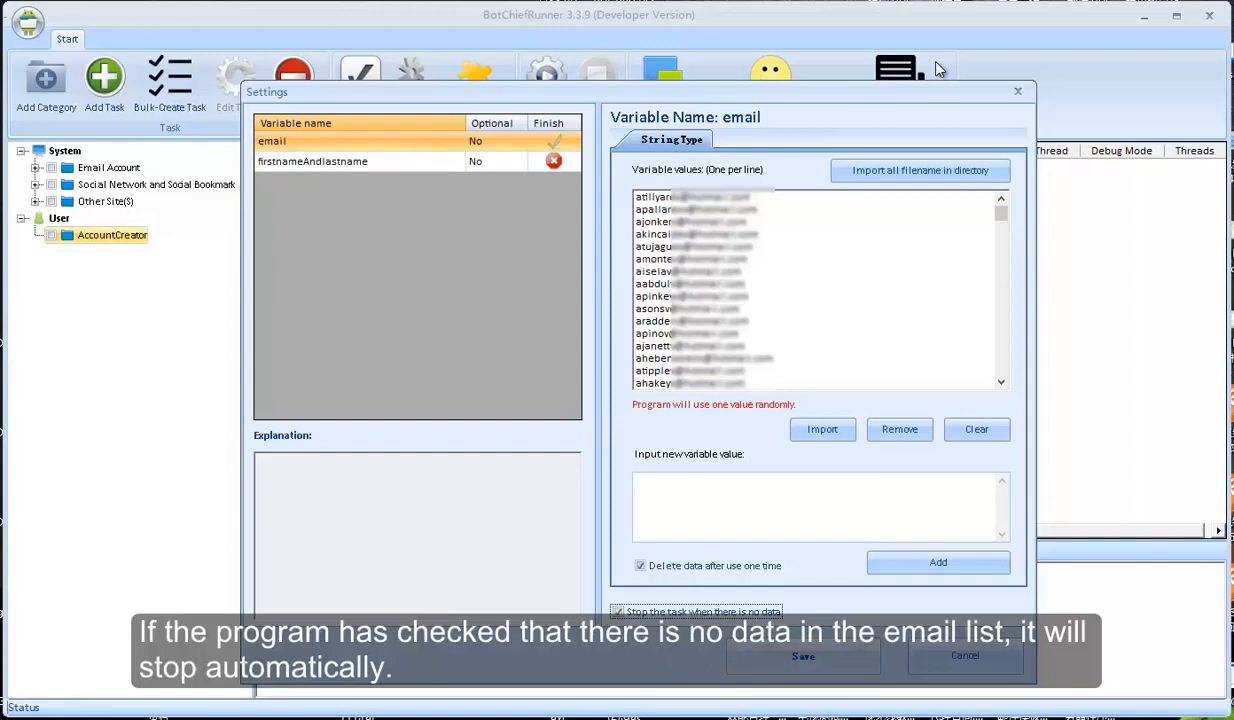
click(803, 656)
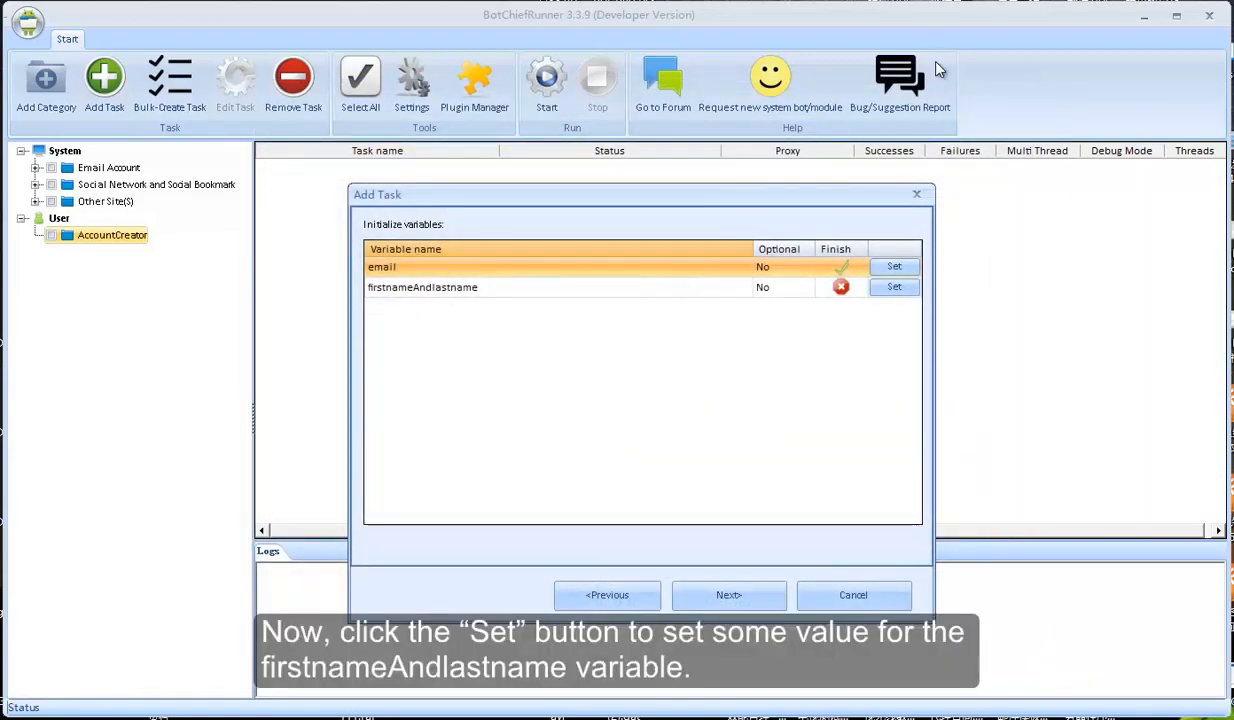
Load firstlastname.txt into firstnameAndlastname, save it, and advance to the Save Result step
click(894, 287)
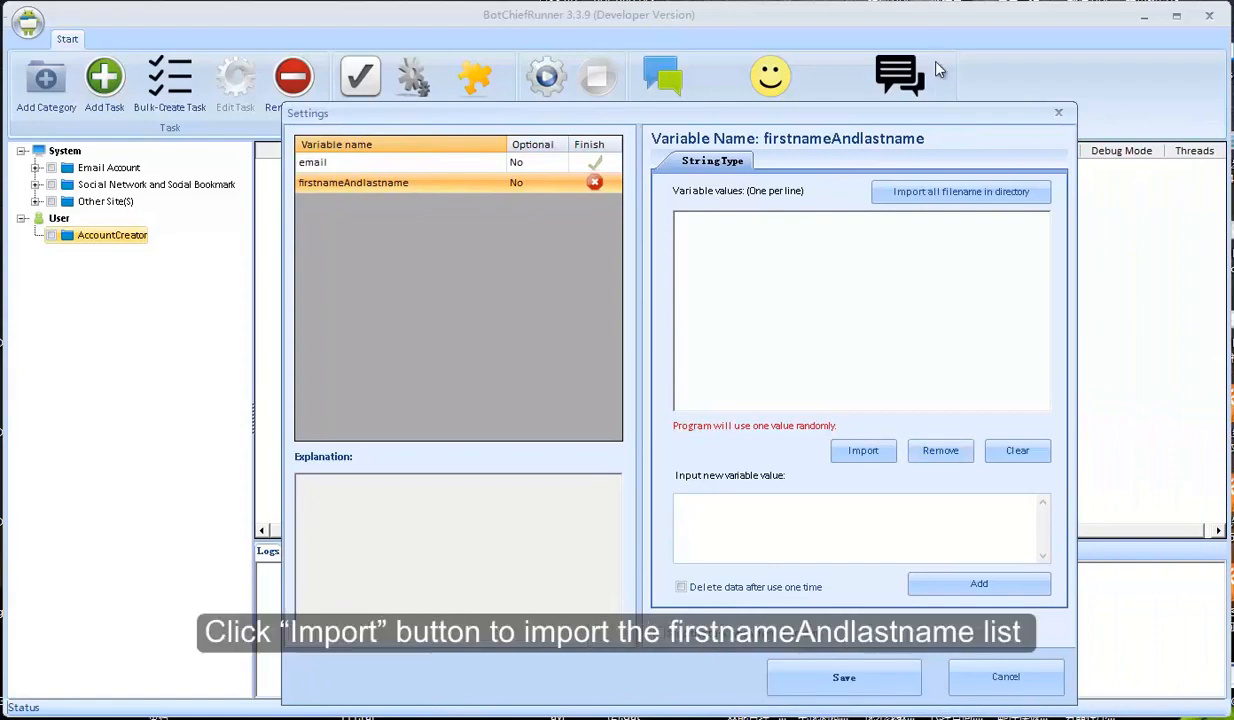
click(863, 451)
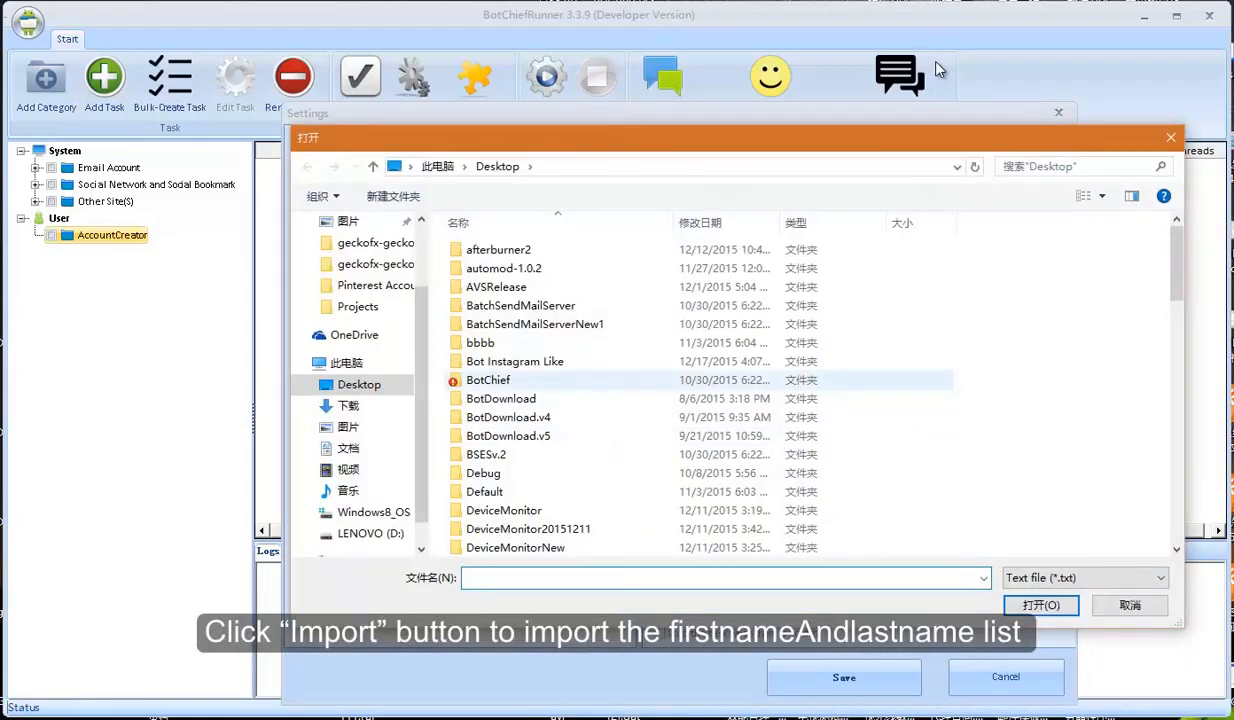
scroll(610, 400, down, 15)
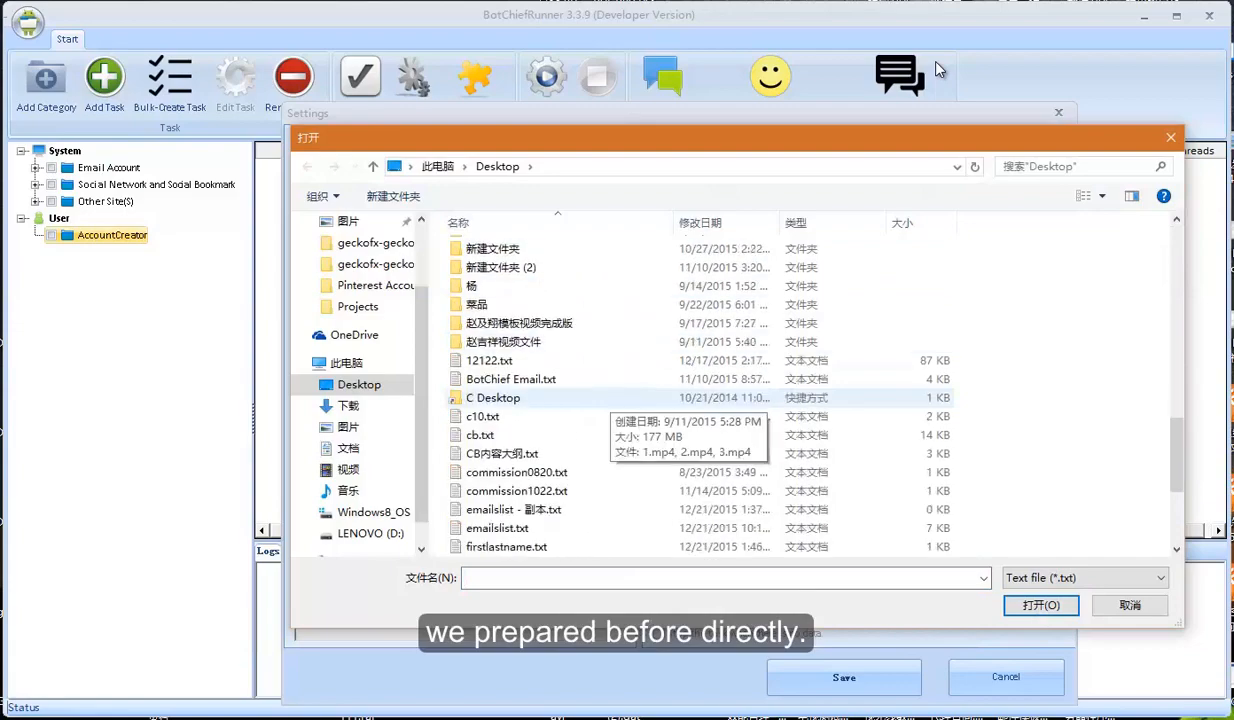
scroll(610, 400, down, 1)
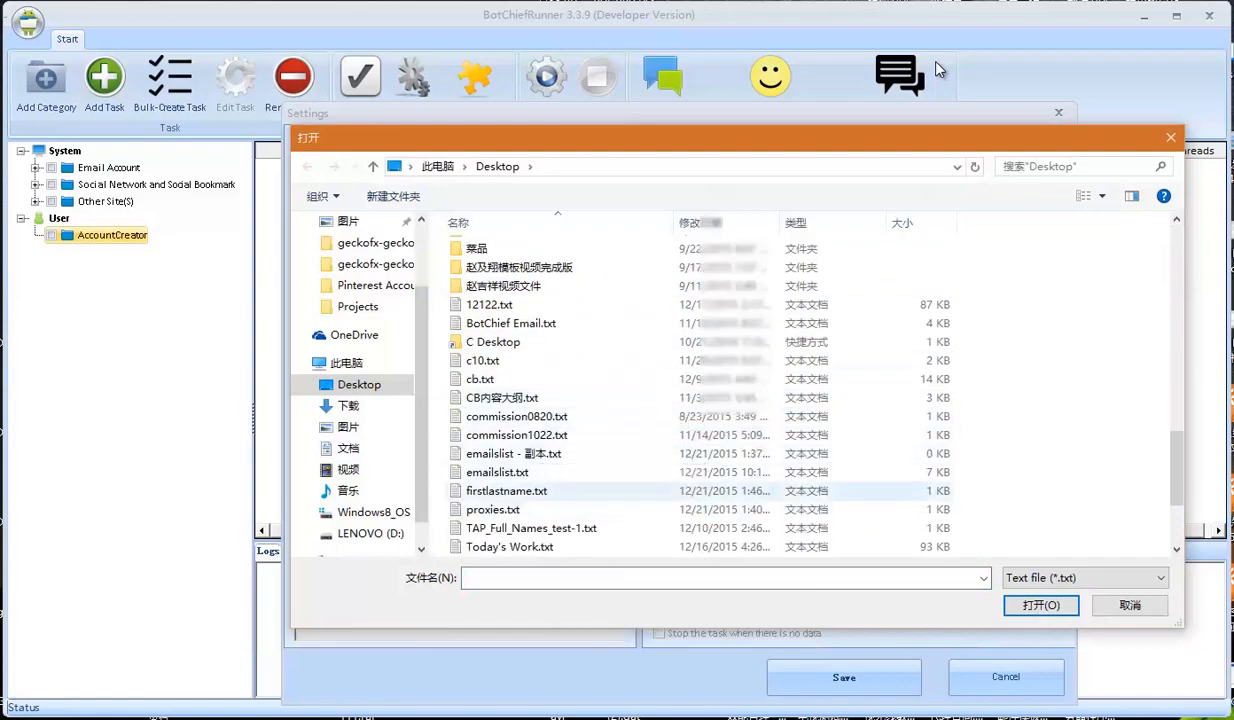
double_click(506, 490)
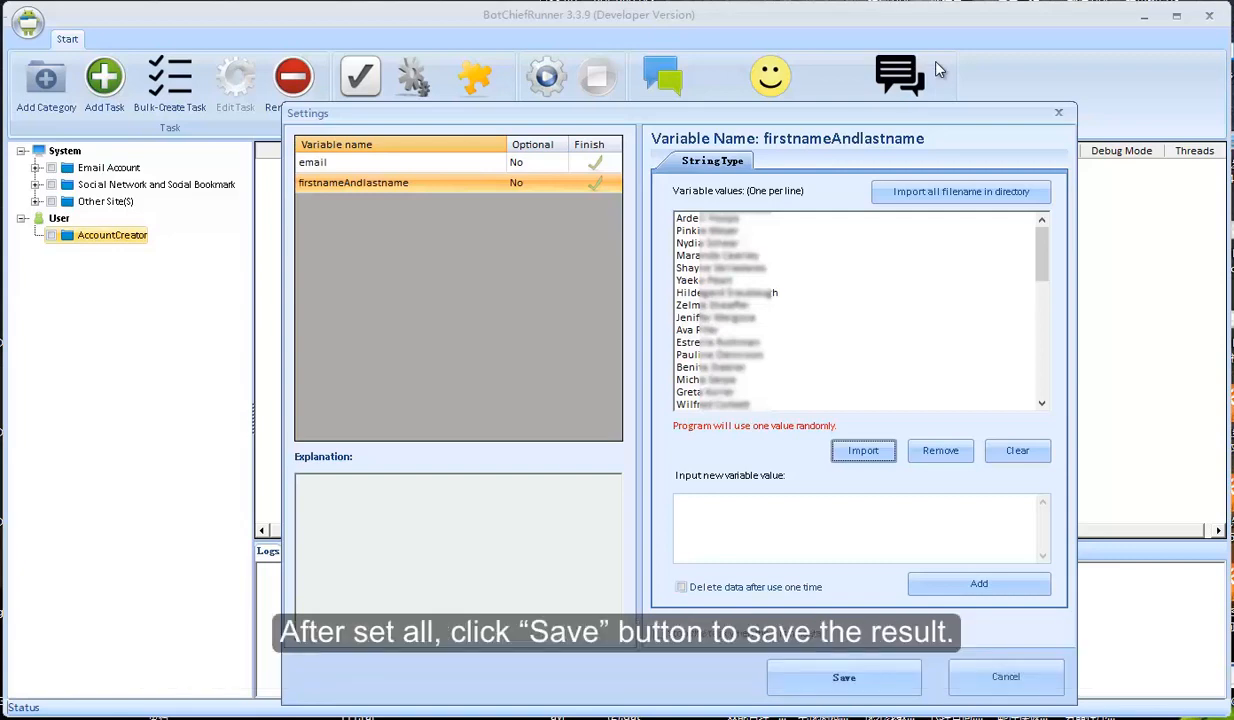
click(844, 677)
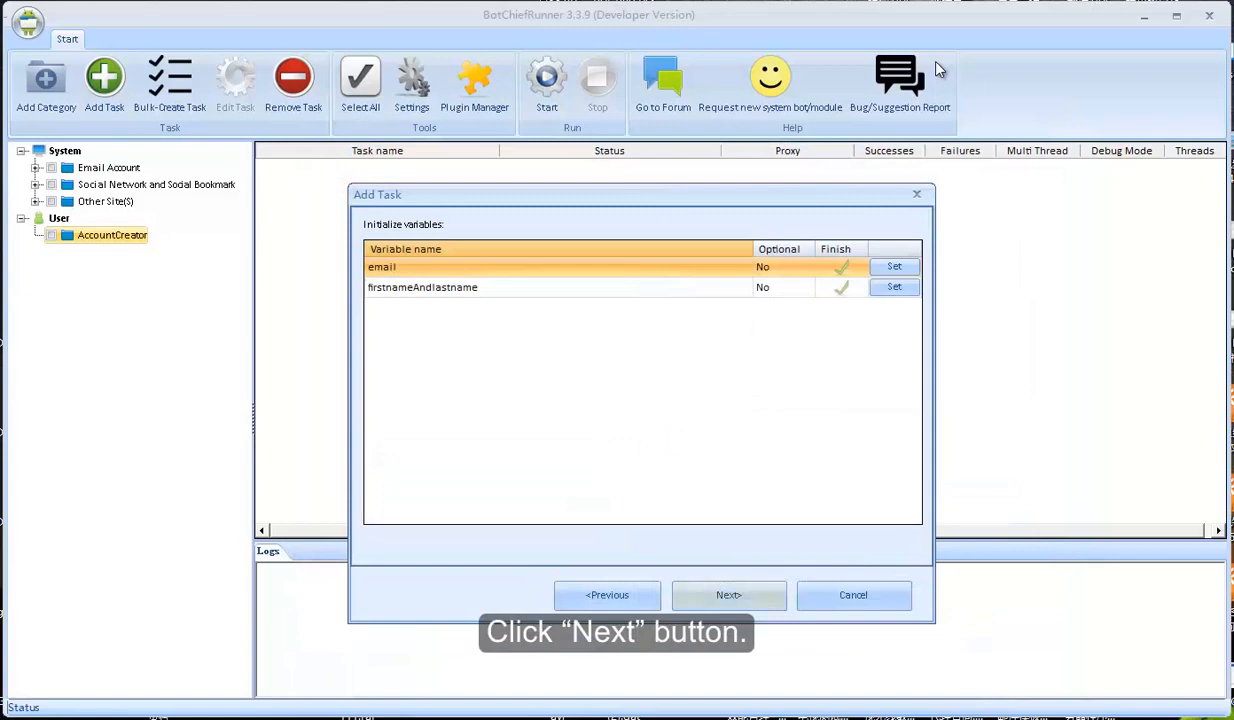
click(728, 595)
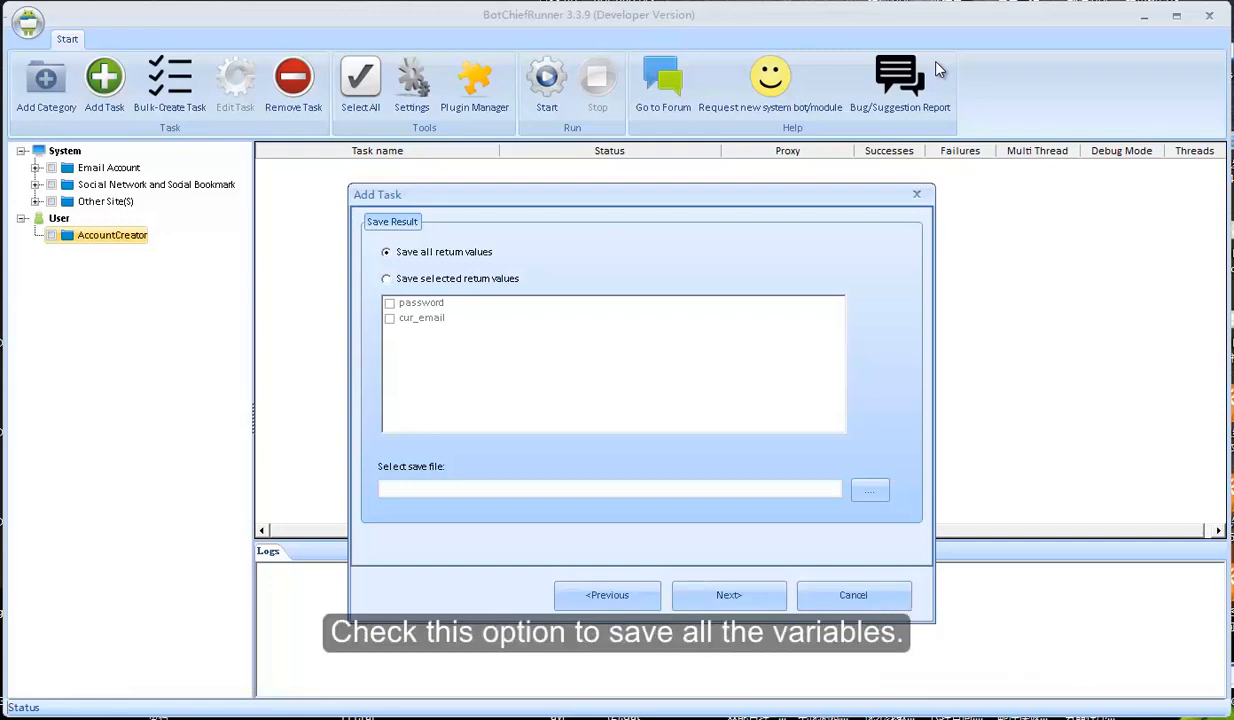
Save only selected return values, marking password to be saved
key(Down)
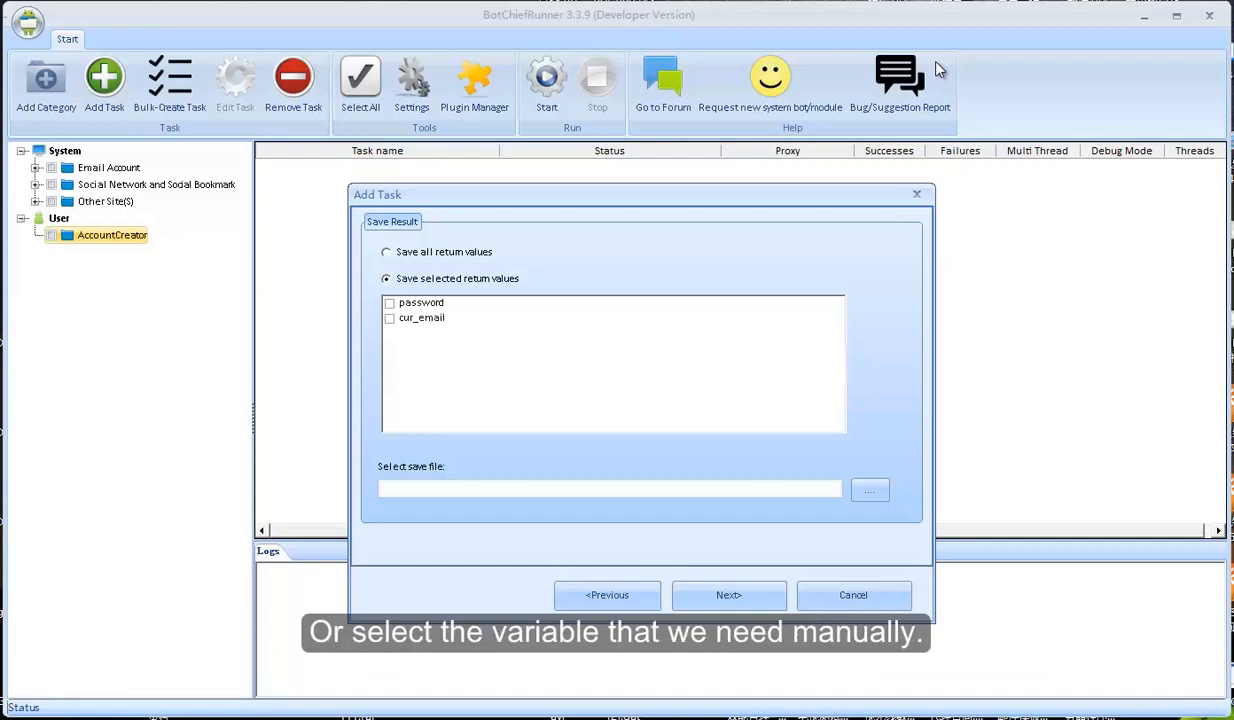
key(Tab)
key(Down)
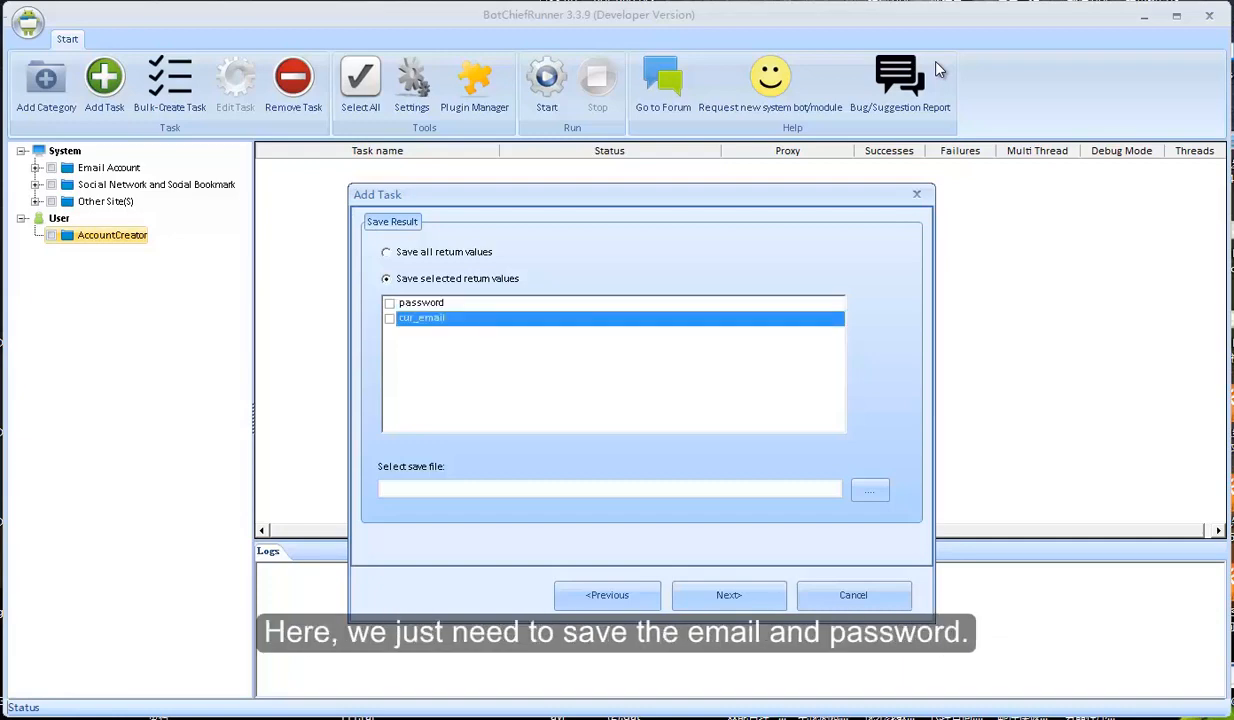
key(Up)
key(space)
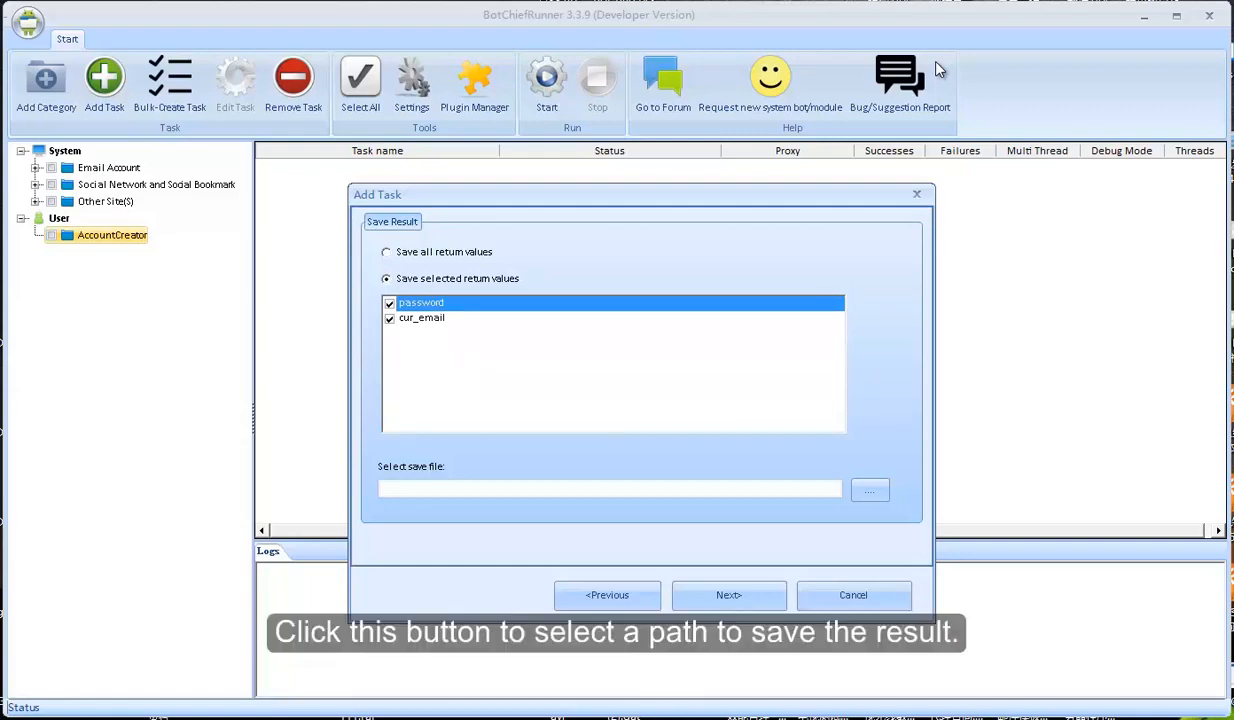
Save the results to pinAccounts.csv on the Desktop and continue to Proxy Settings
click(870, 490)
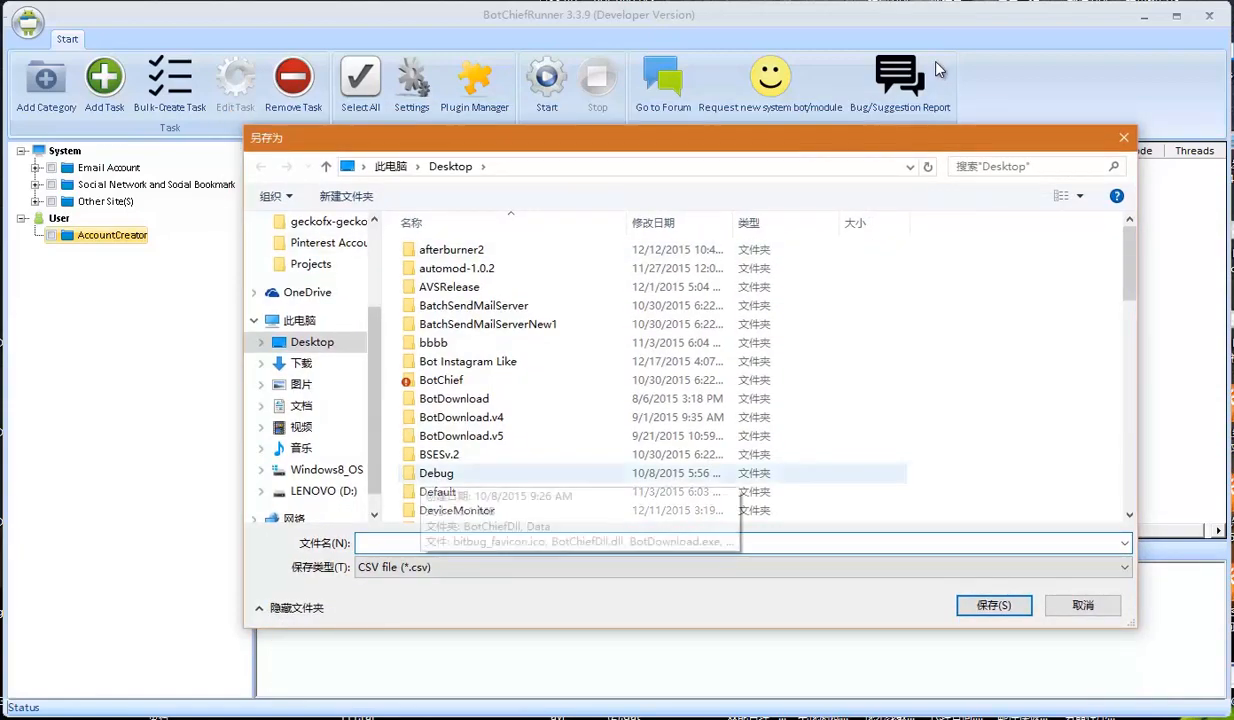
scroll(760, 380, down, 10)
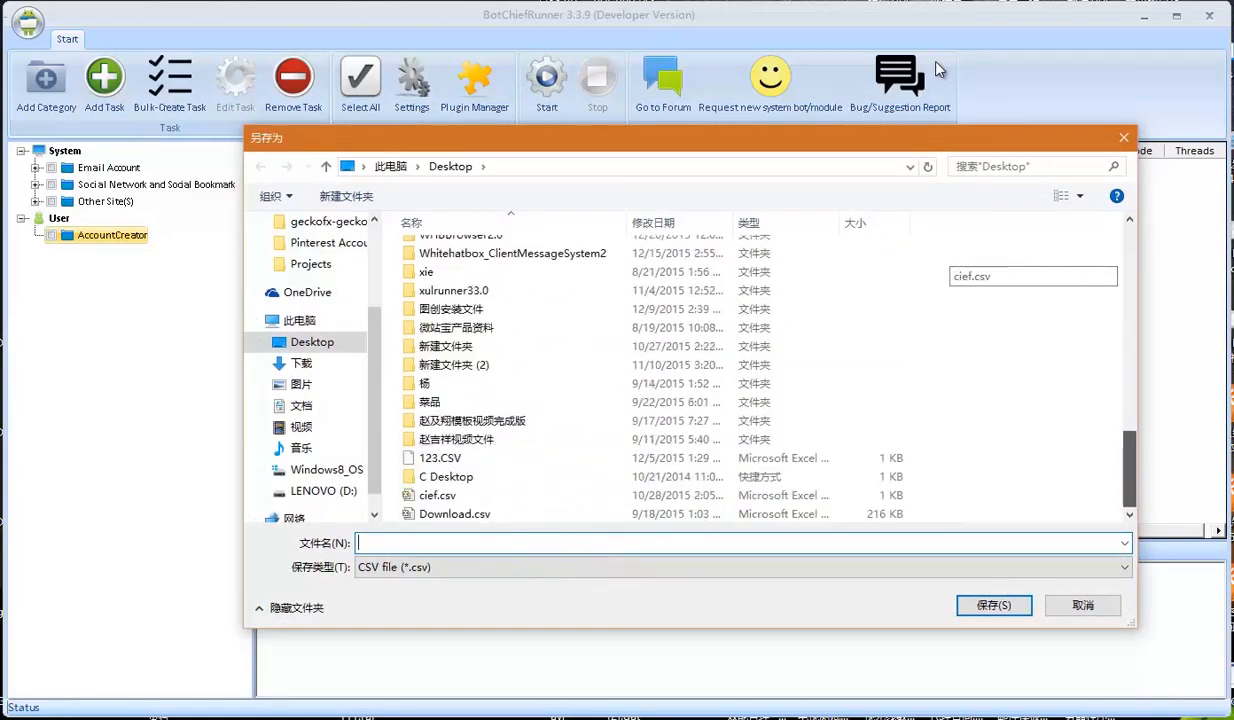
scroll(760, 380, up, 10)
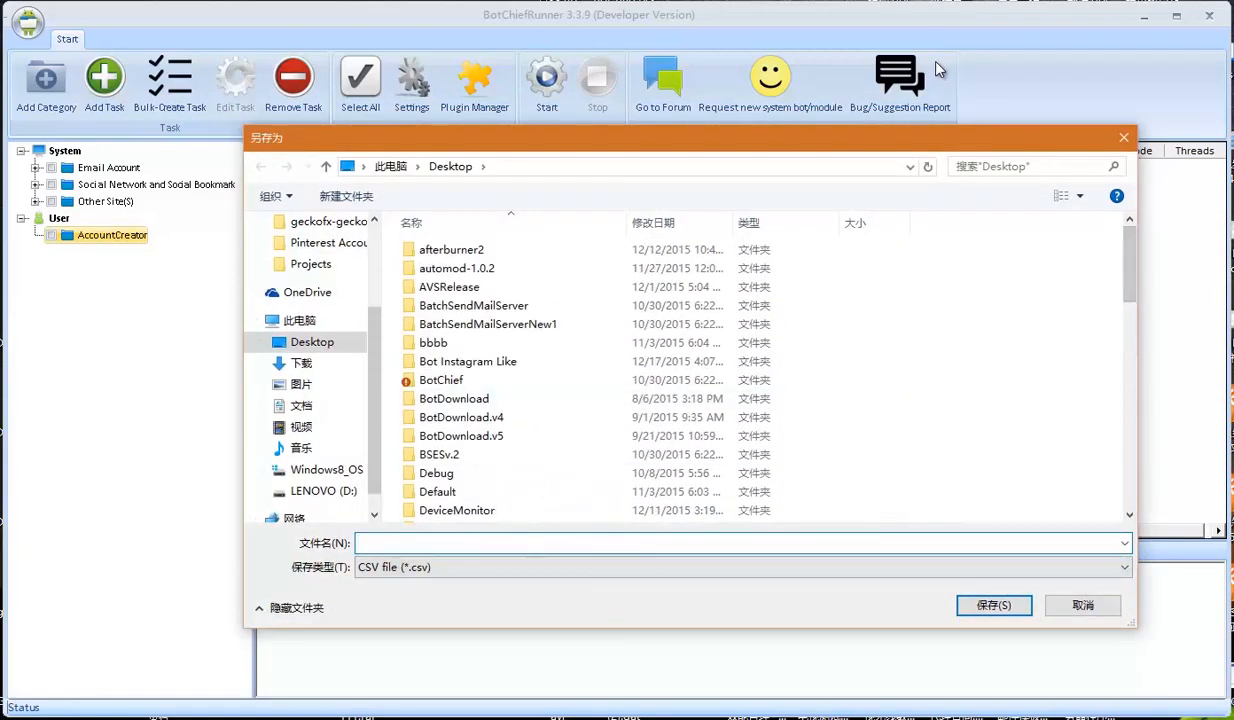
scroll(760, 380, down, 12)
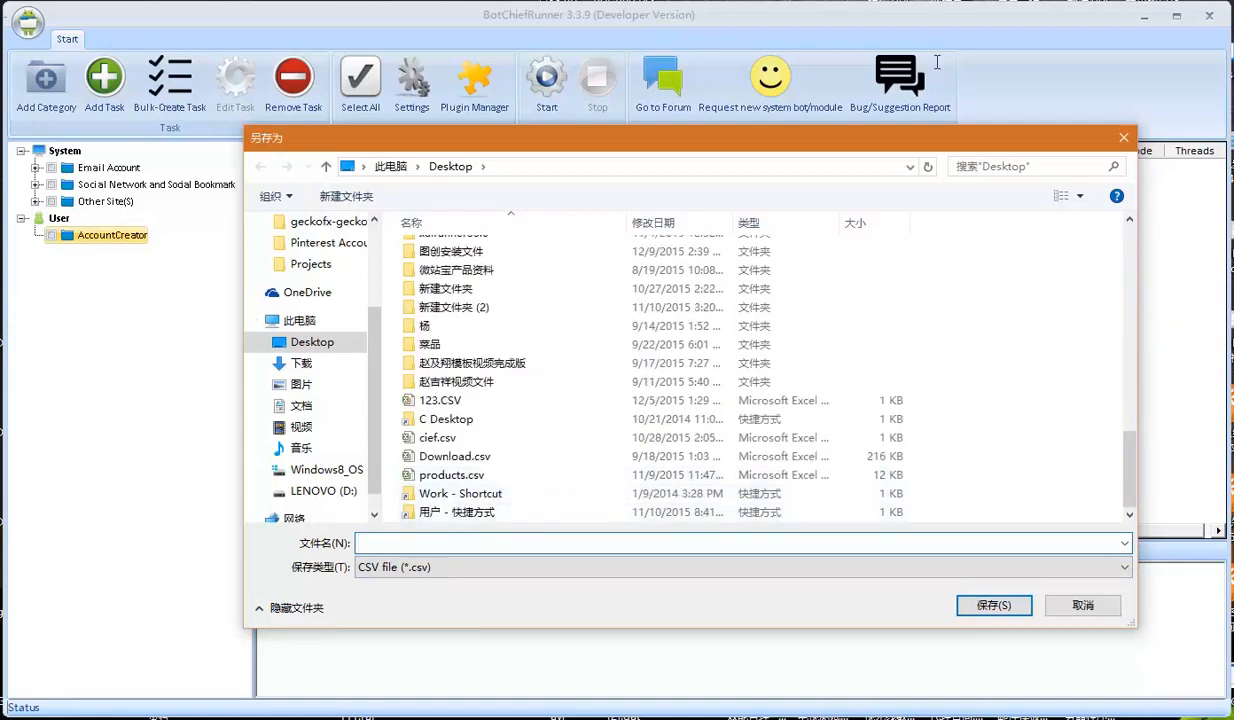
text(pinAccount)
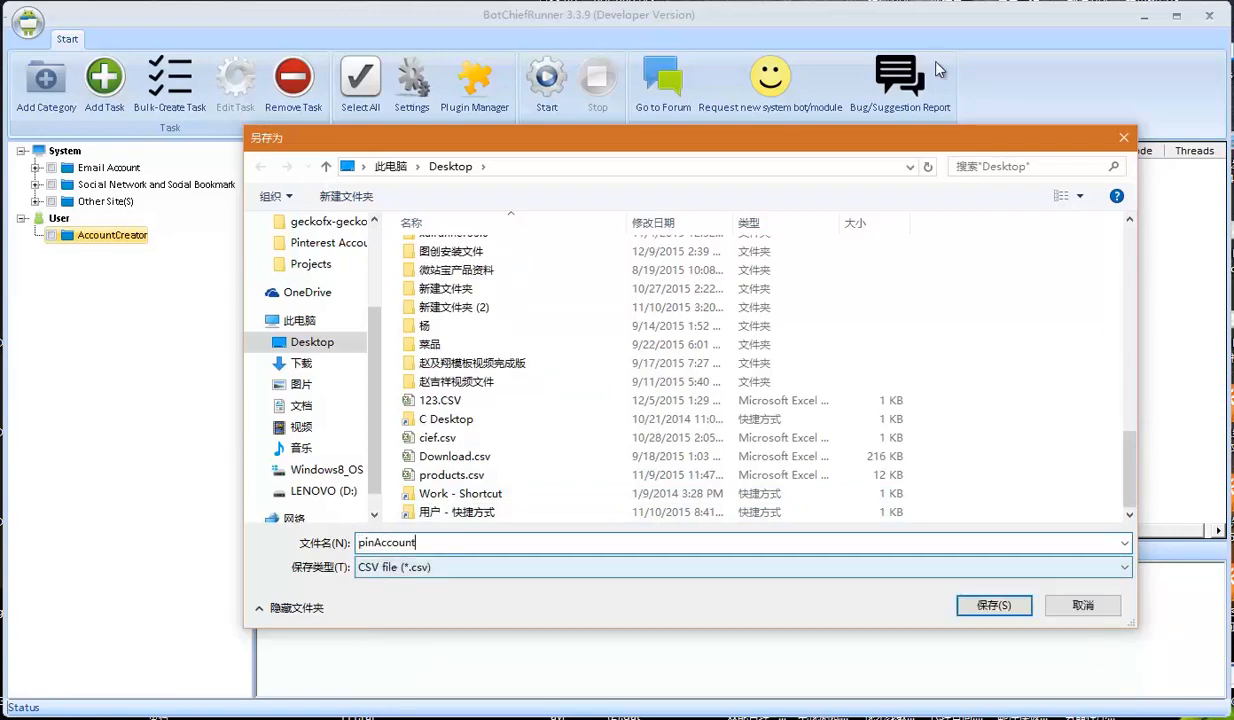
text(s)
key(Return)
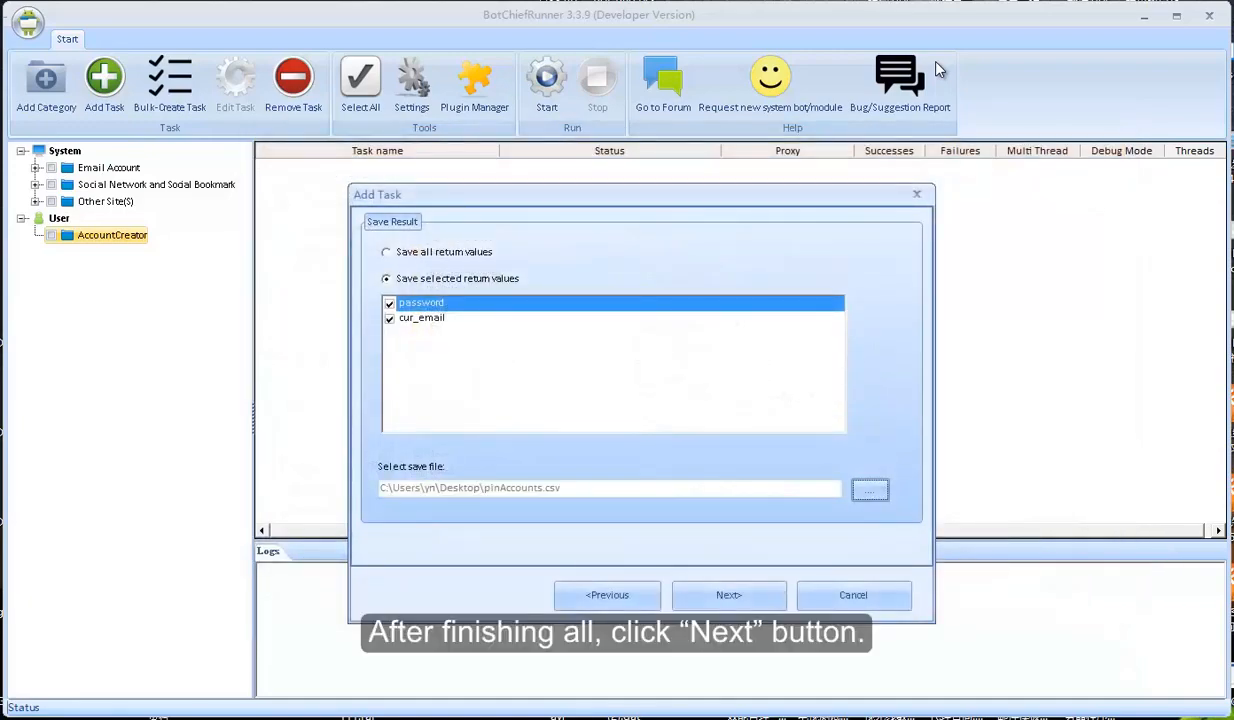
key(Return)
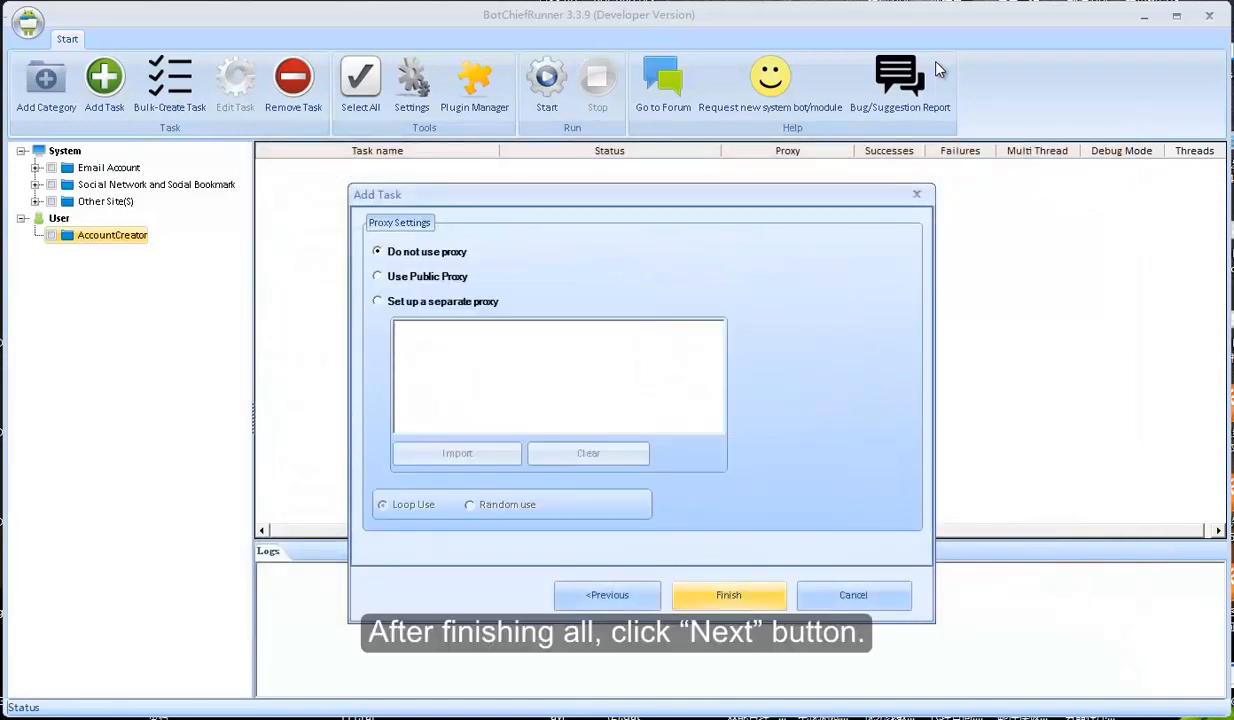
Use a separate proxy list from proxies.txt in random order and finish the pinCreator task
click(378, 301)
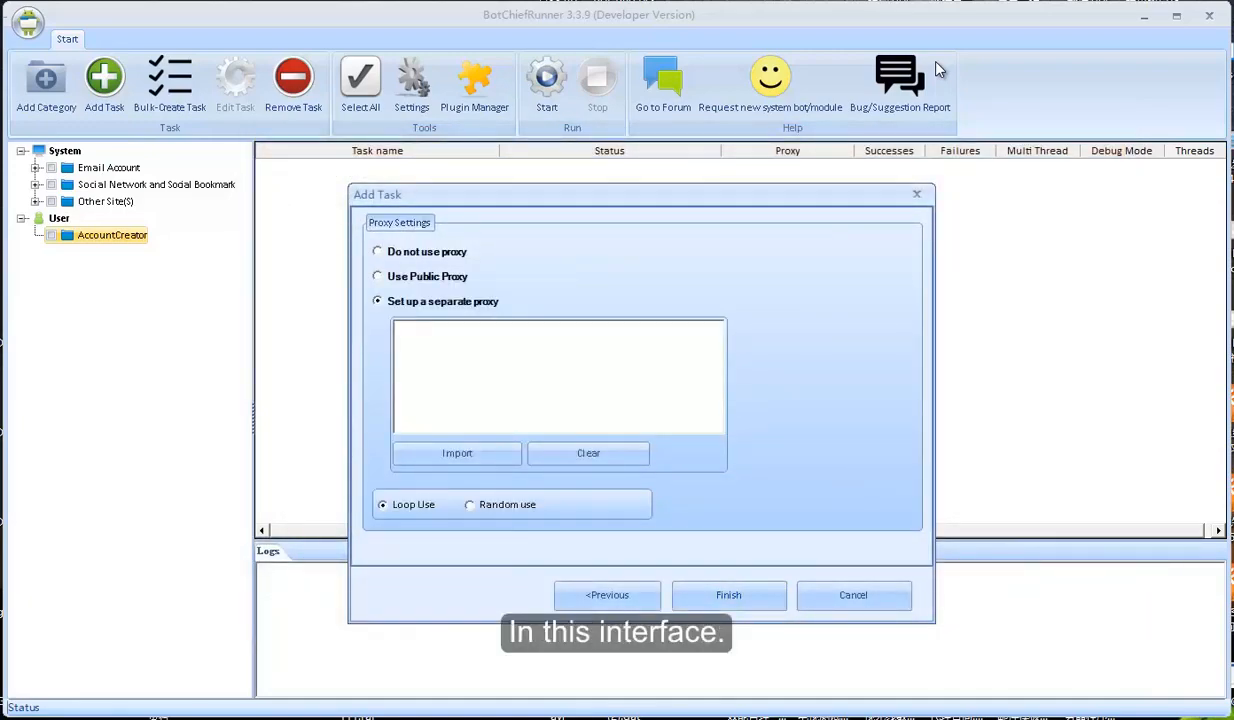
click(457, 453)
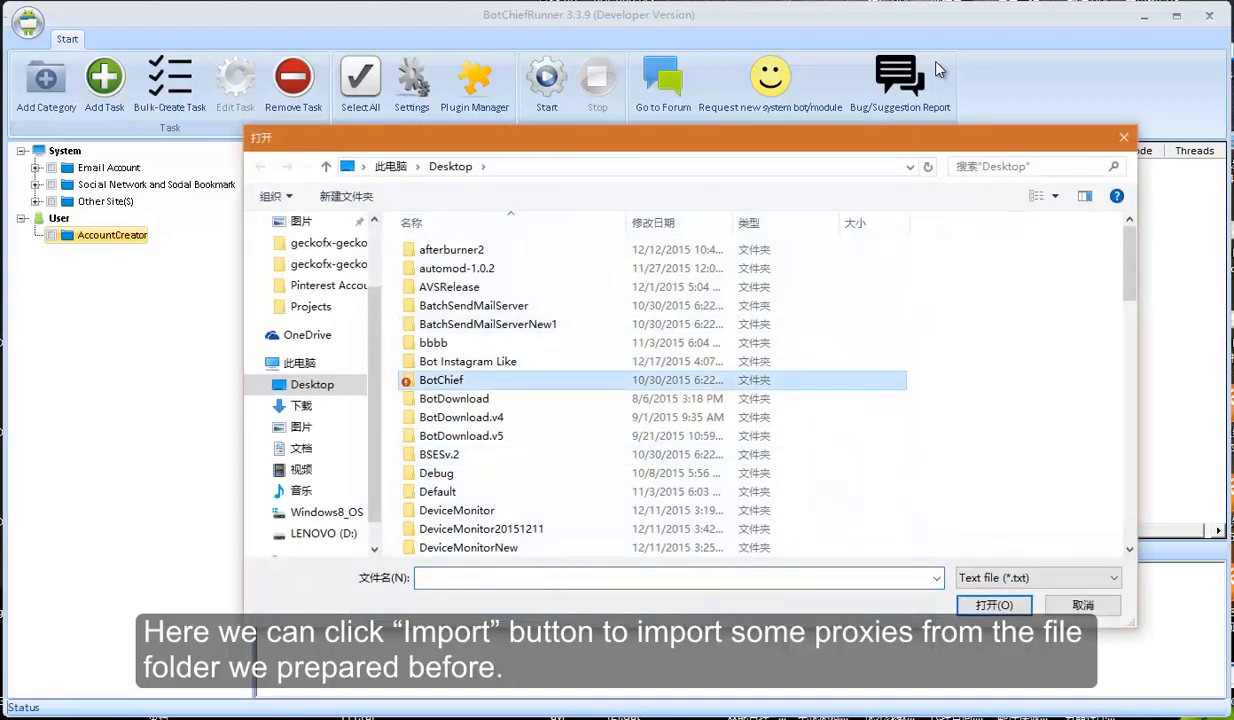
scroll(650, 380, down, 15)
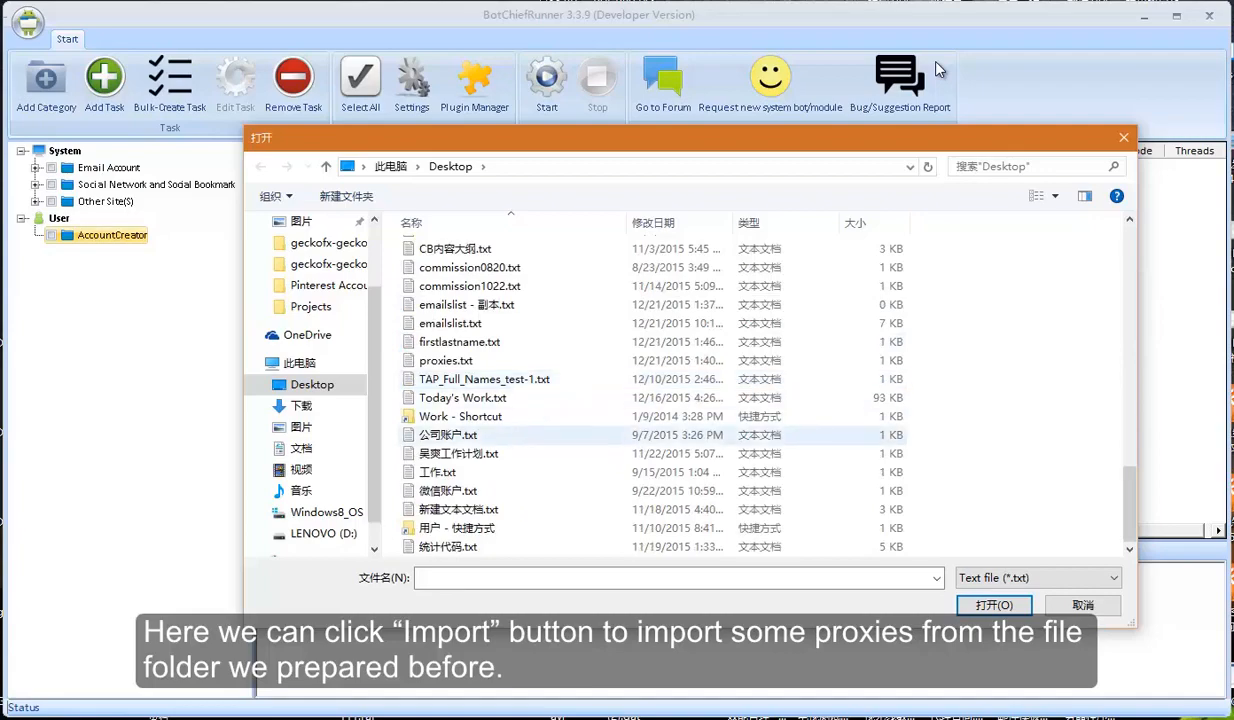
double_click(446, 360)
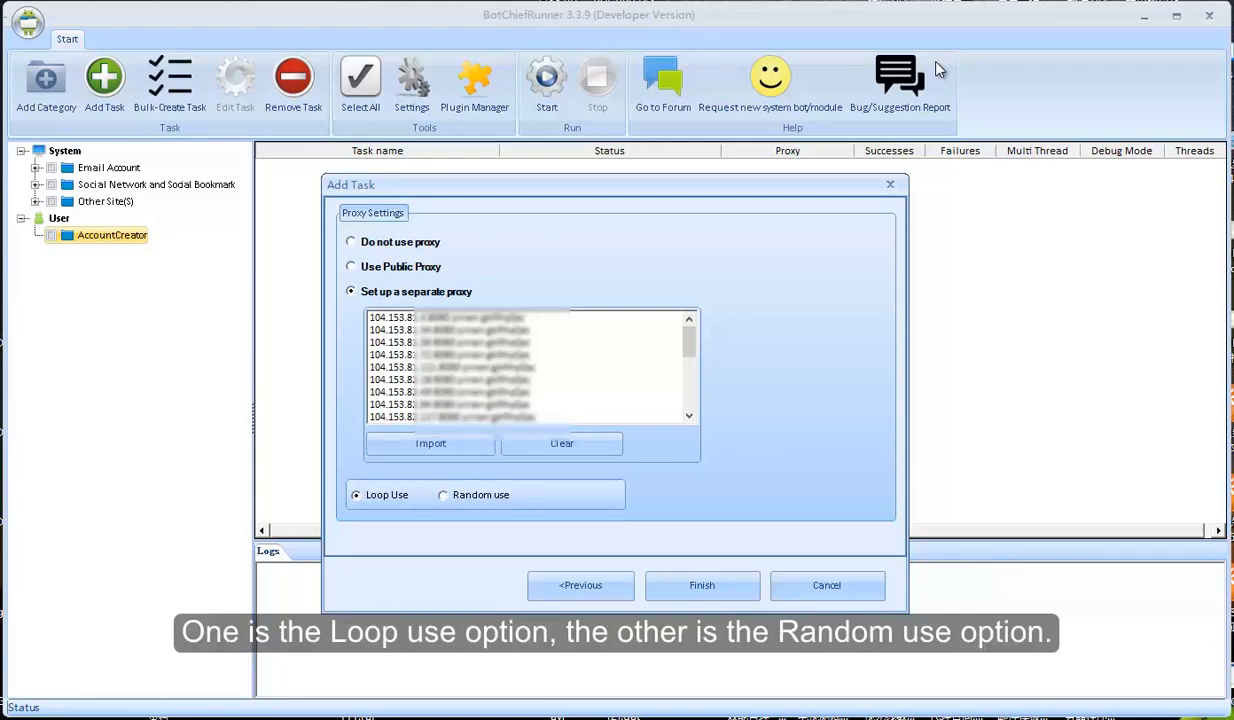
key(Right)
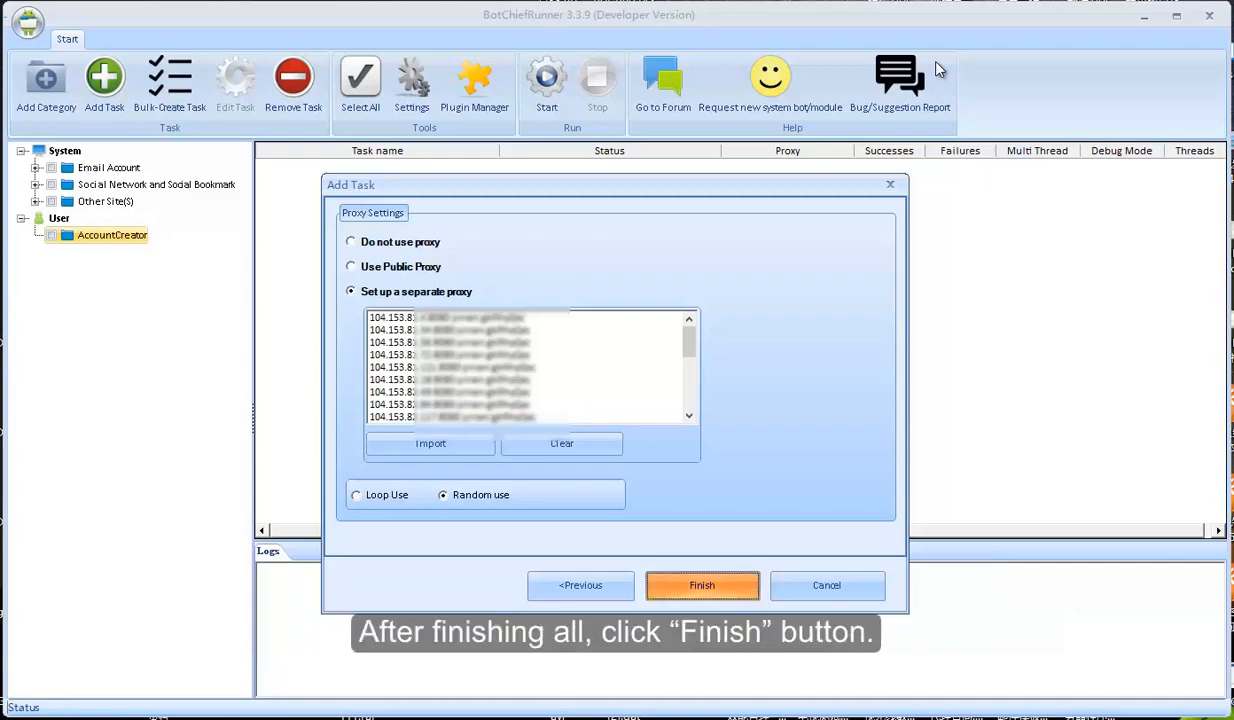
key(Return)
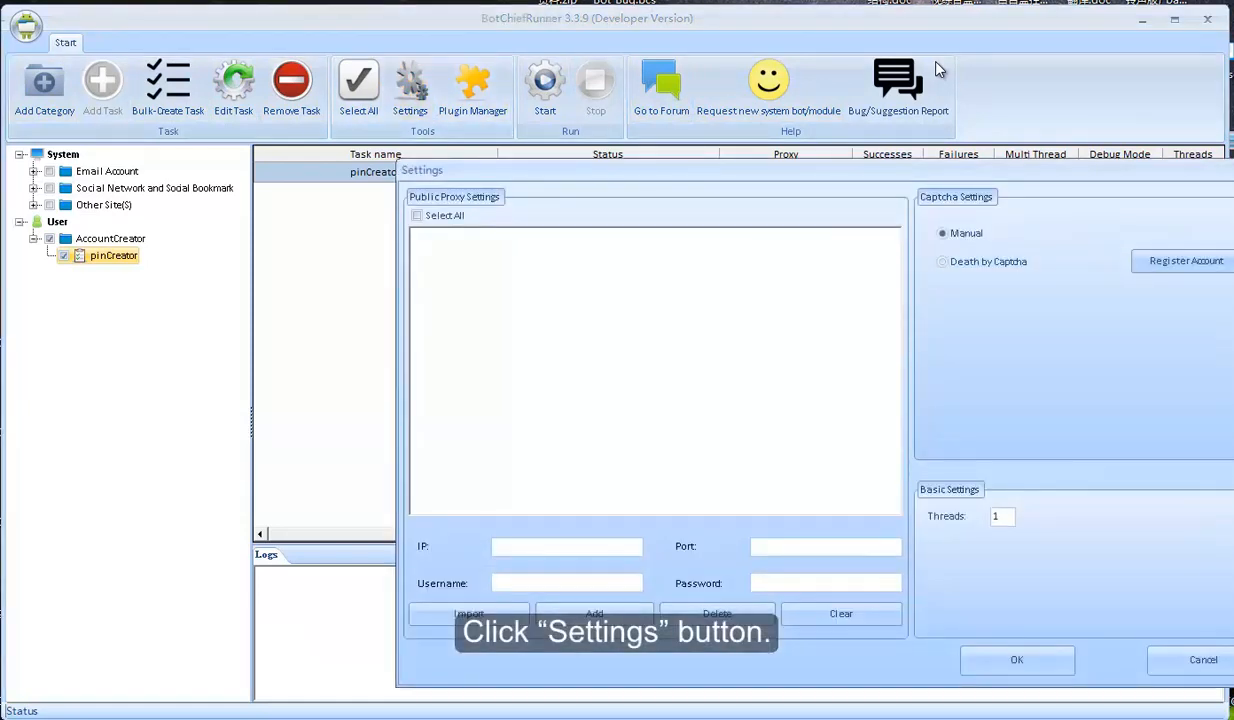
Set Threads to 1, close Settings, and select pinCreator in the task tree
key(Tab)
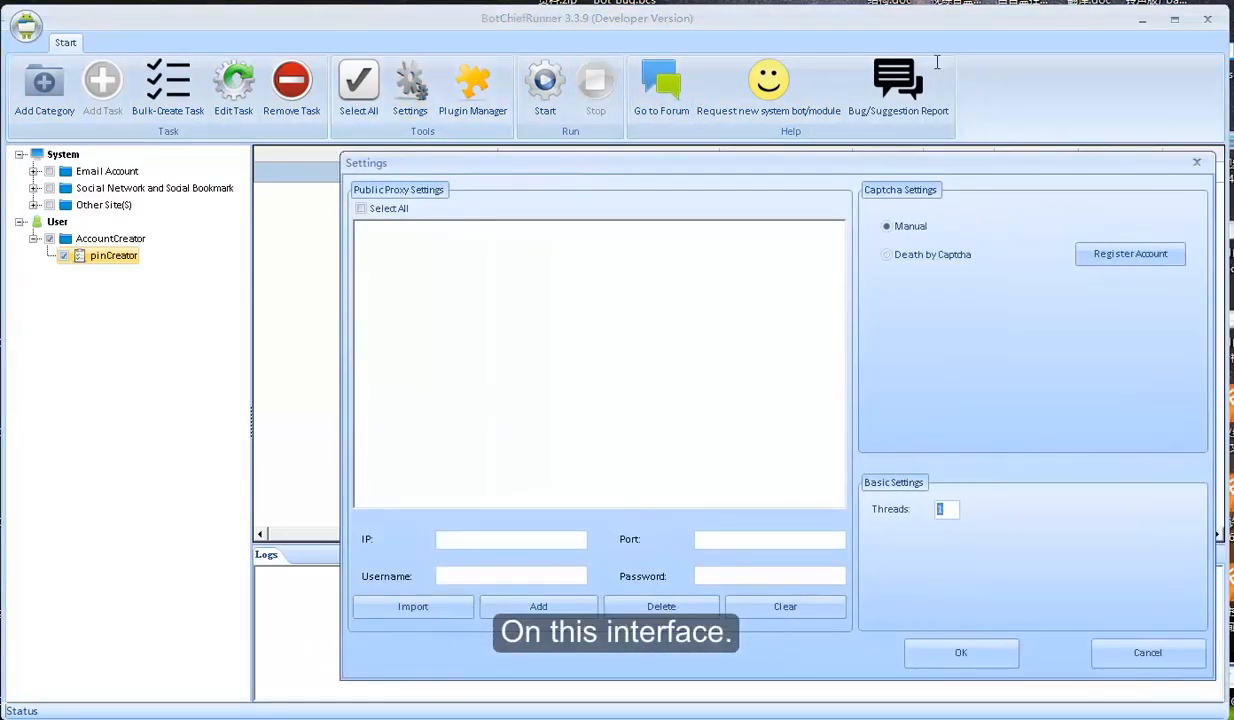
text(3)
key(BackSpace)
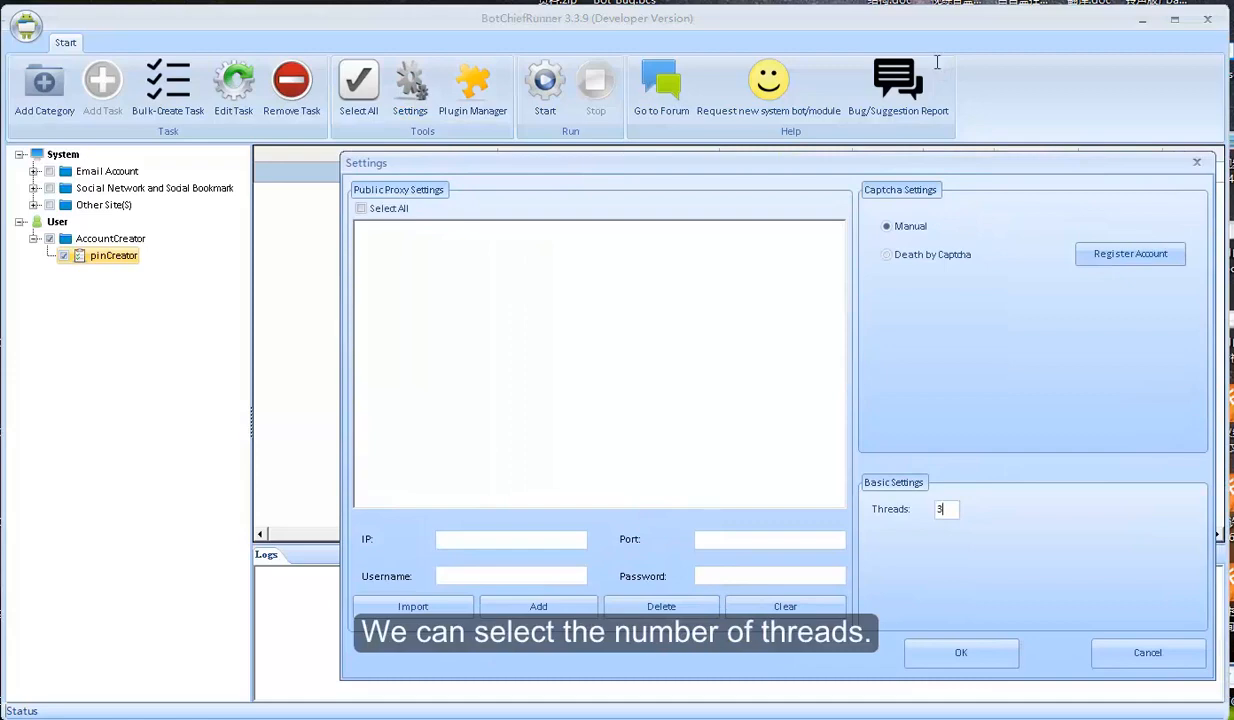
text(2)
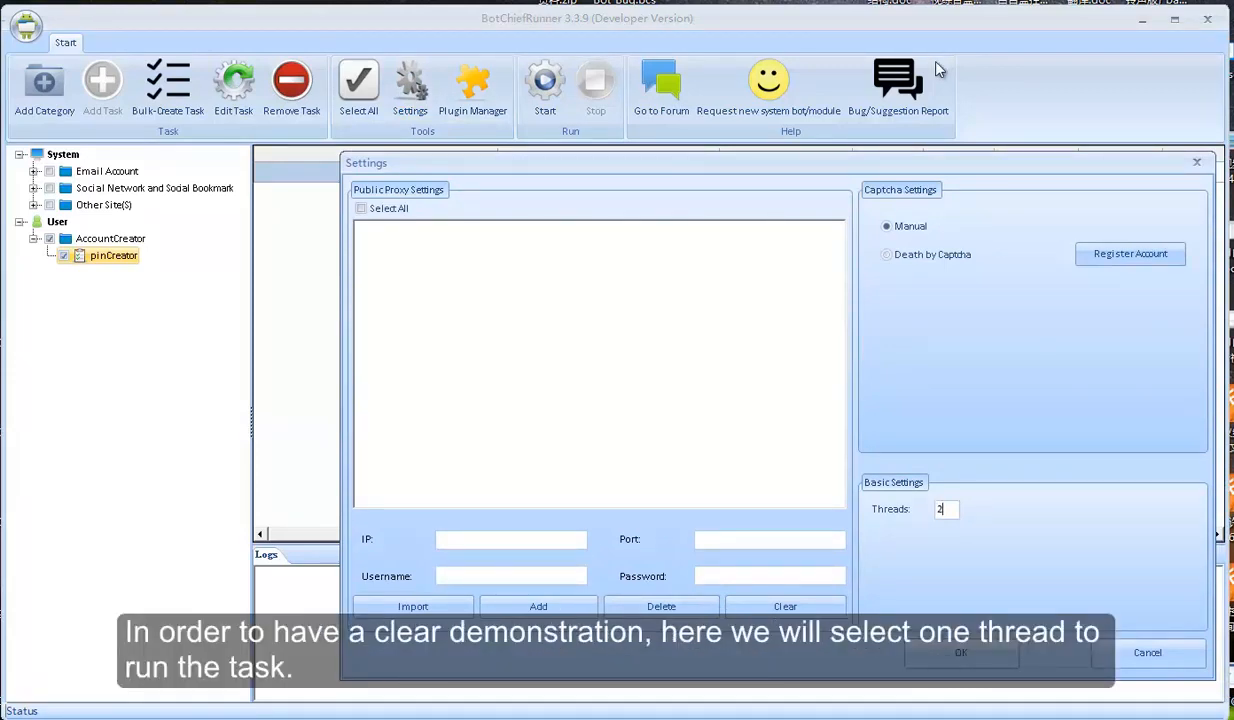
key(BackSpace)
text(1)
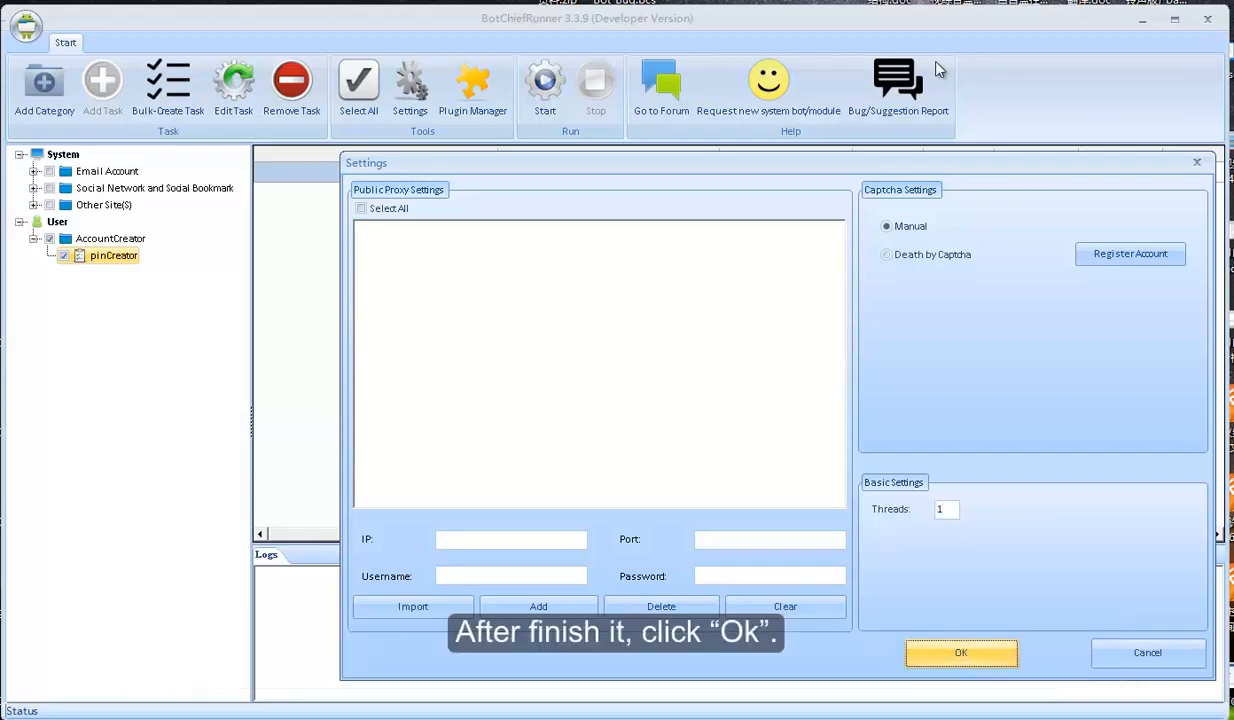
key(Return)
click(130, 262)
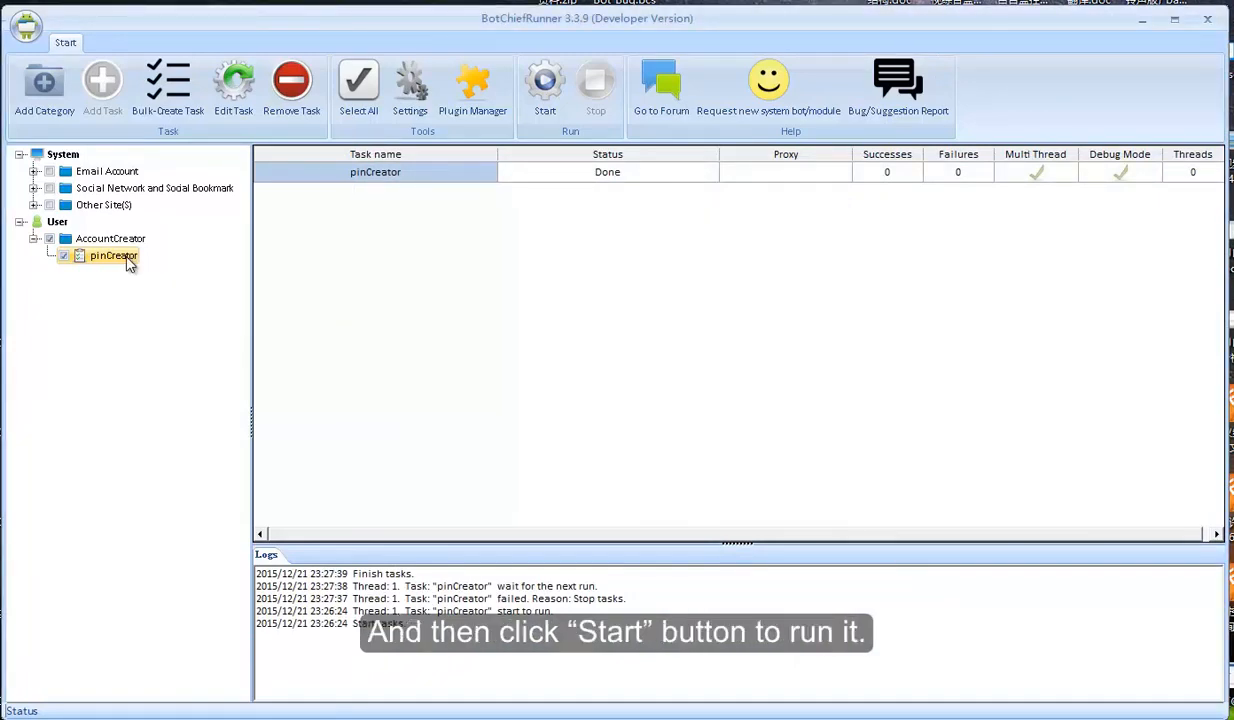
Start pinCreator with Run Times set to 100
click(545, 88)
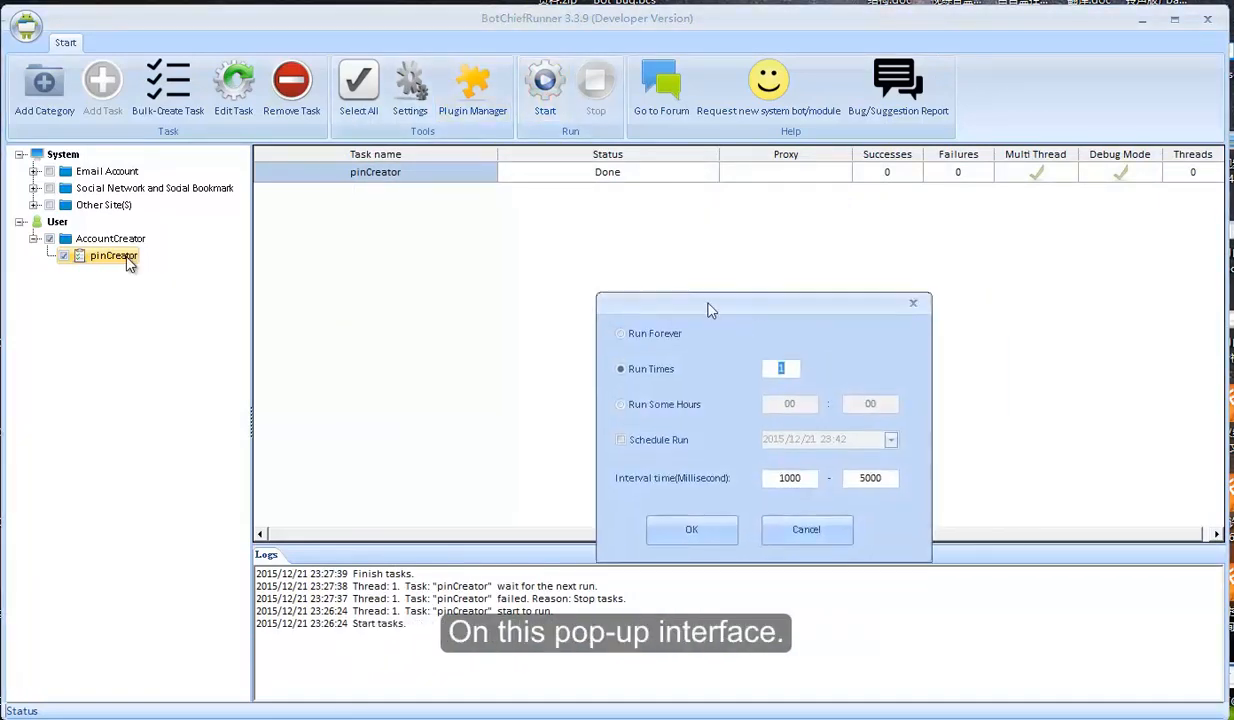
drag(708, 310, 508, 254)
click(420, 278)
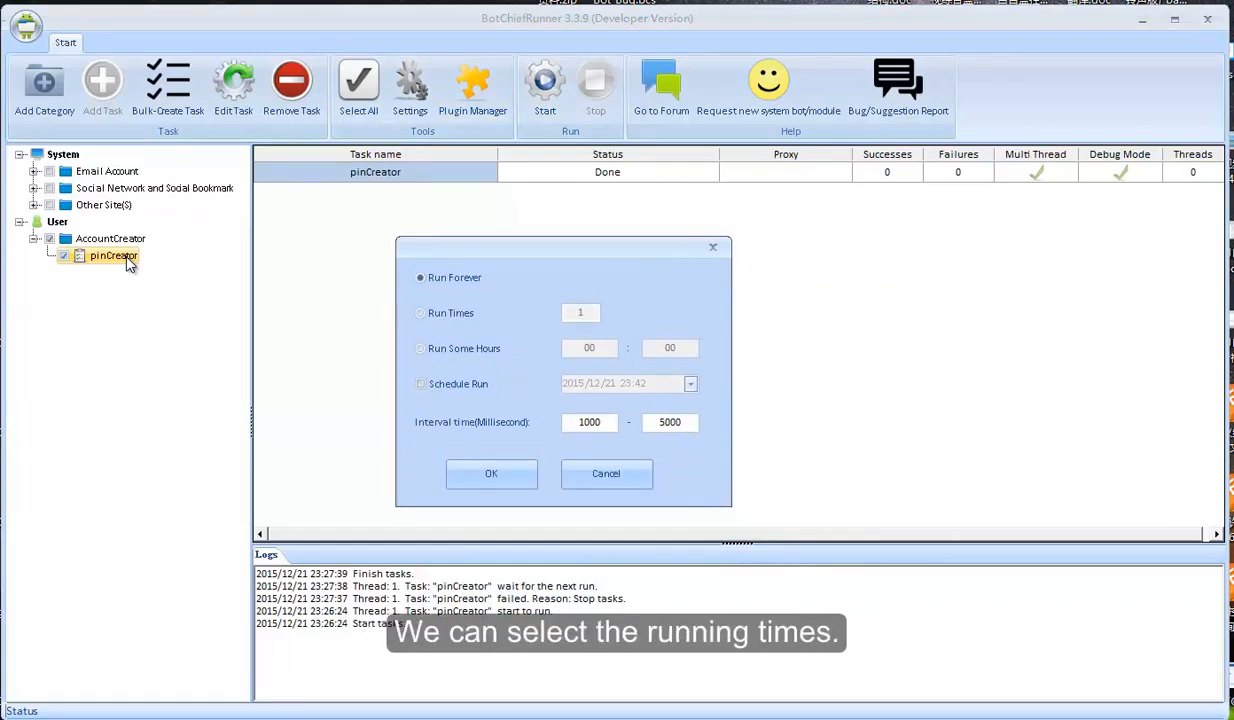
click(420, 313)
click(420, 278)
click(420, 348)
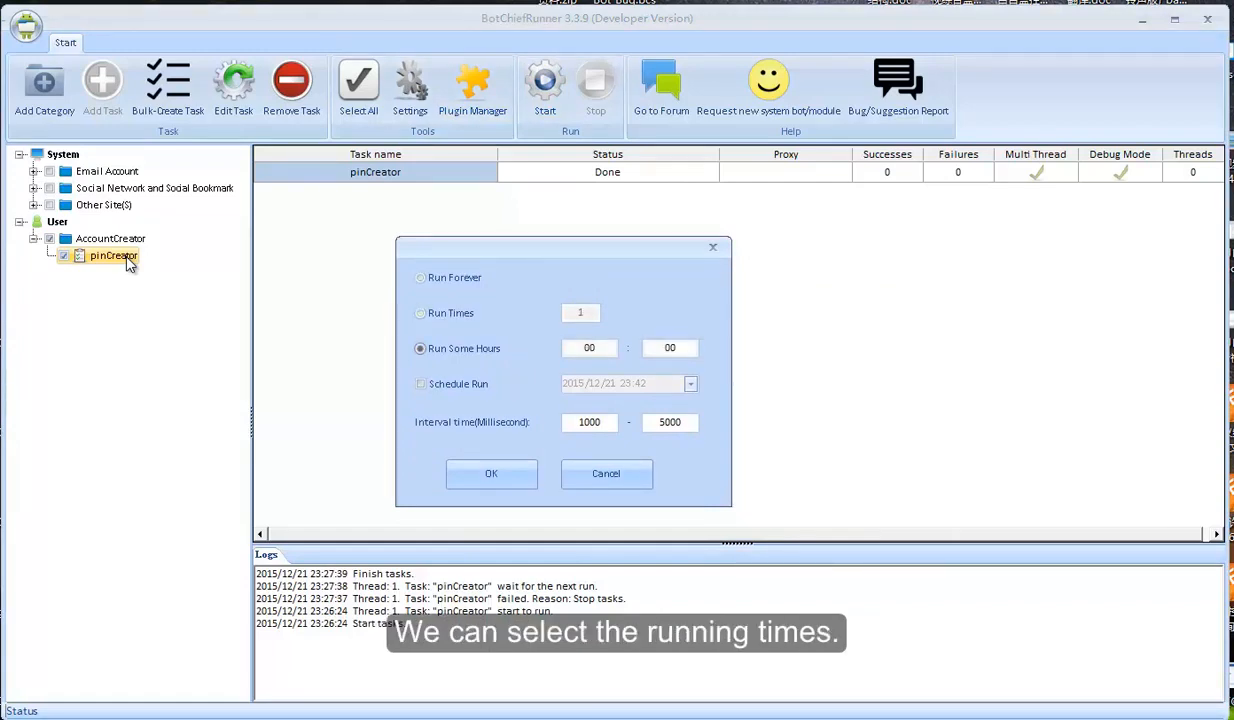
click(420, 383)
click(420, 384)
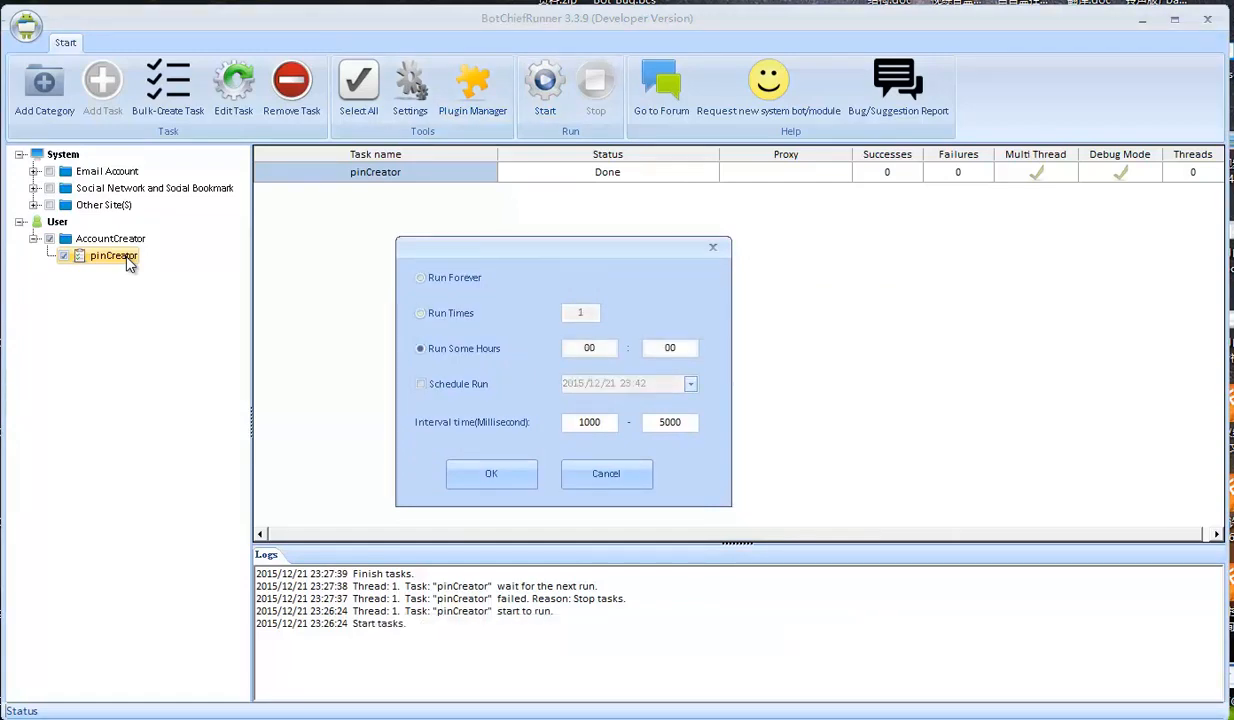
click(420, 313)
click(586, 313)
text(00)
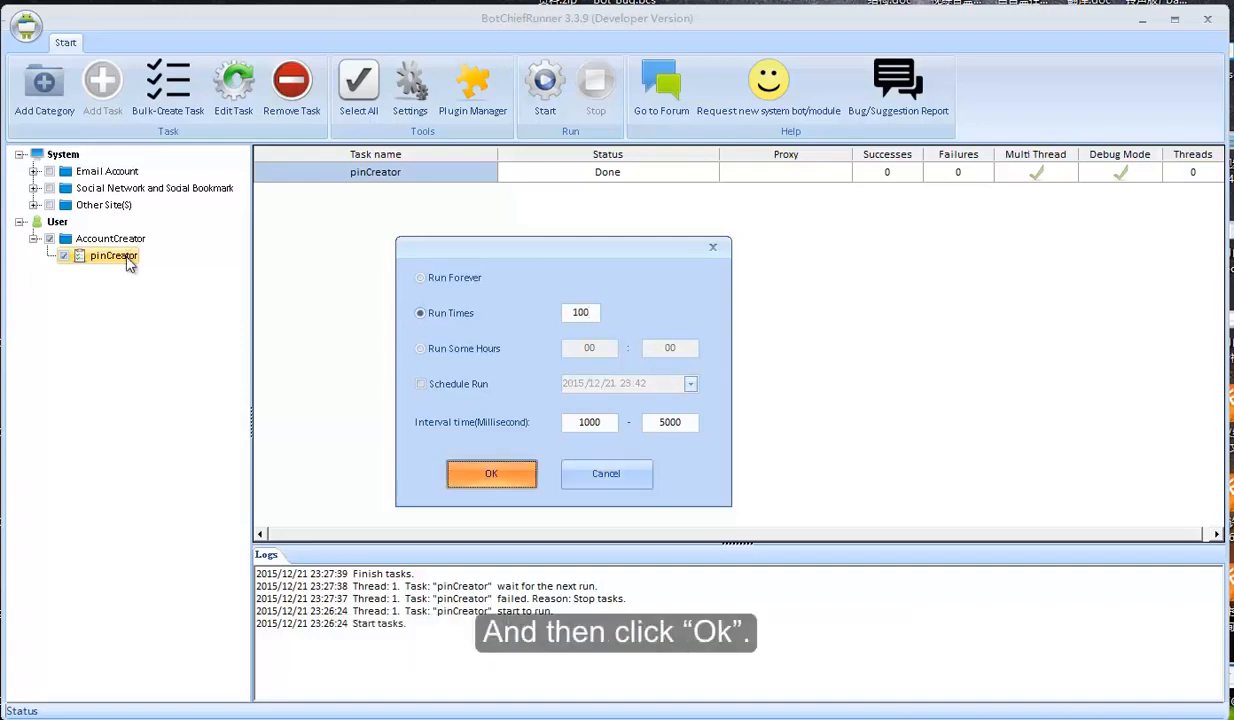
key(Return)
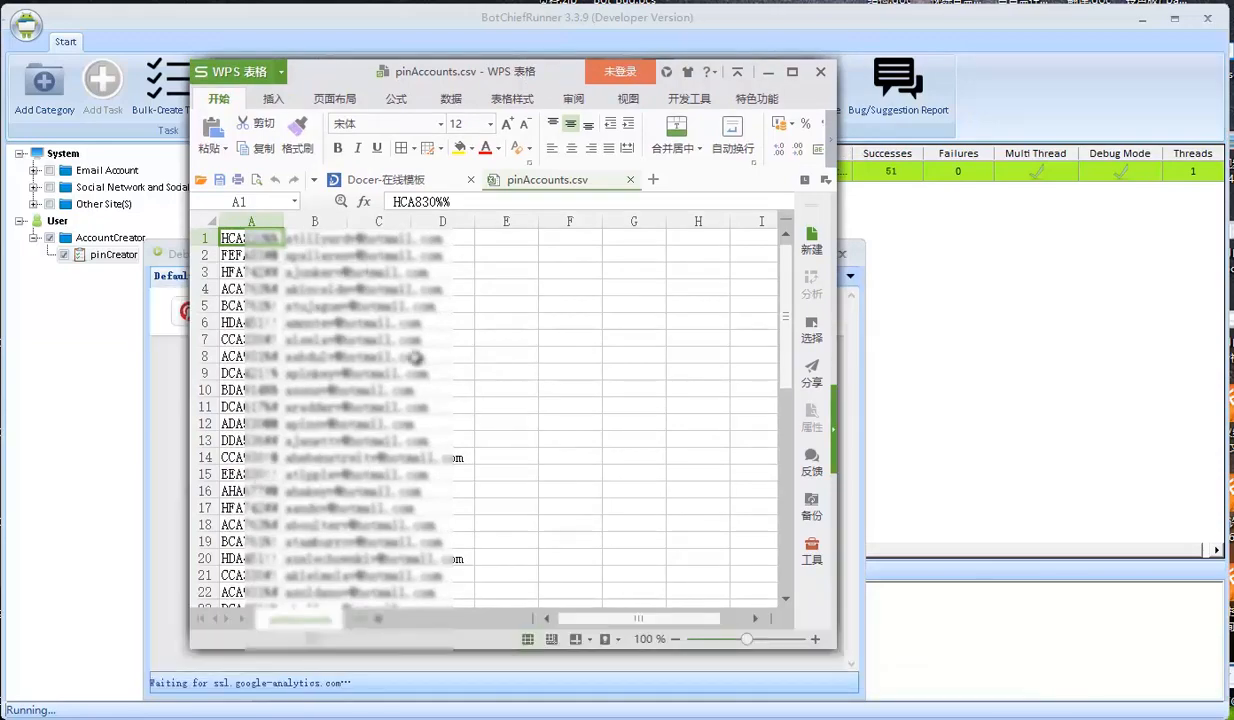
scroll(390, 350, down, 12)
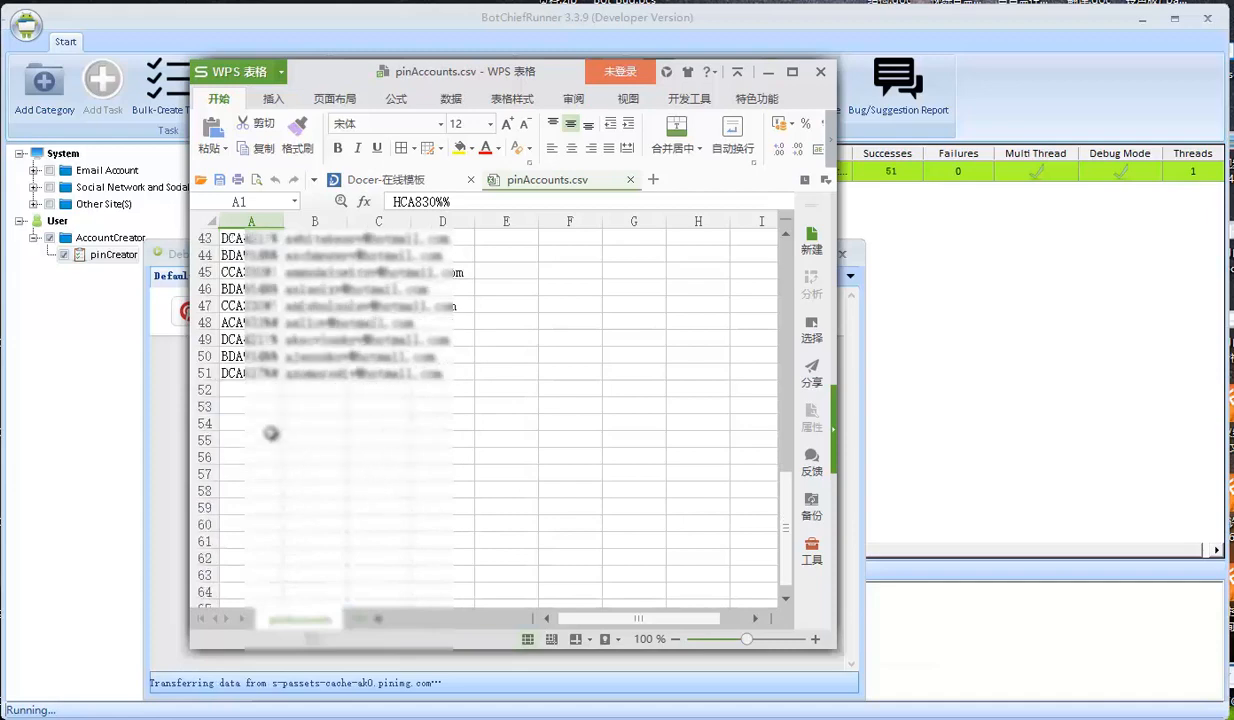
scroll(350, 441, up, 5)
scroll(355, 447, up, 5)
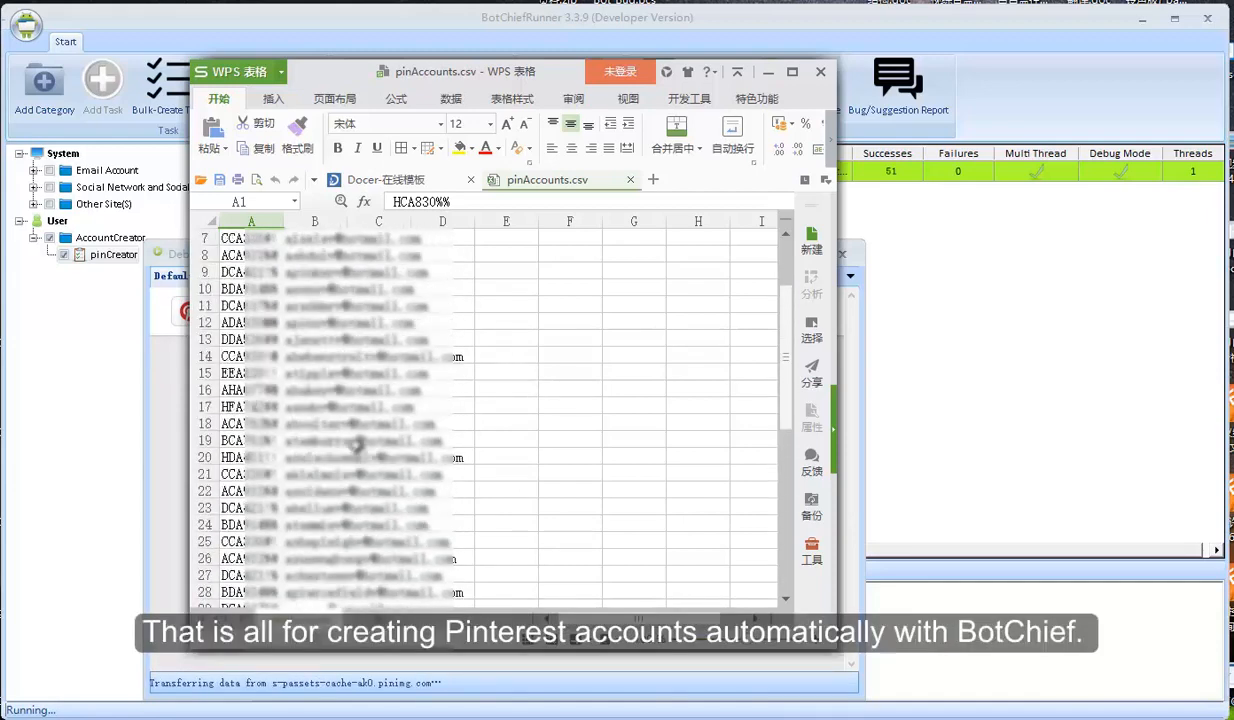
scroll(355, 447, up, 2)
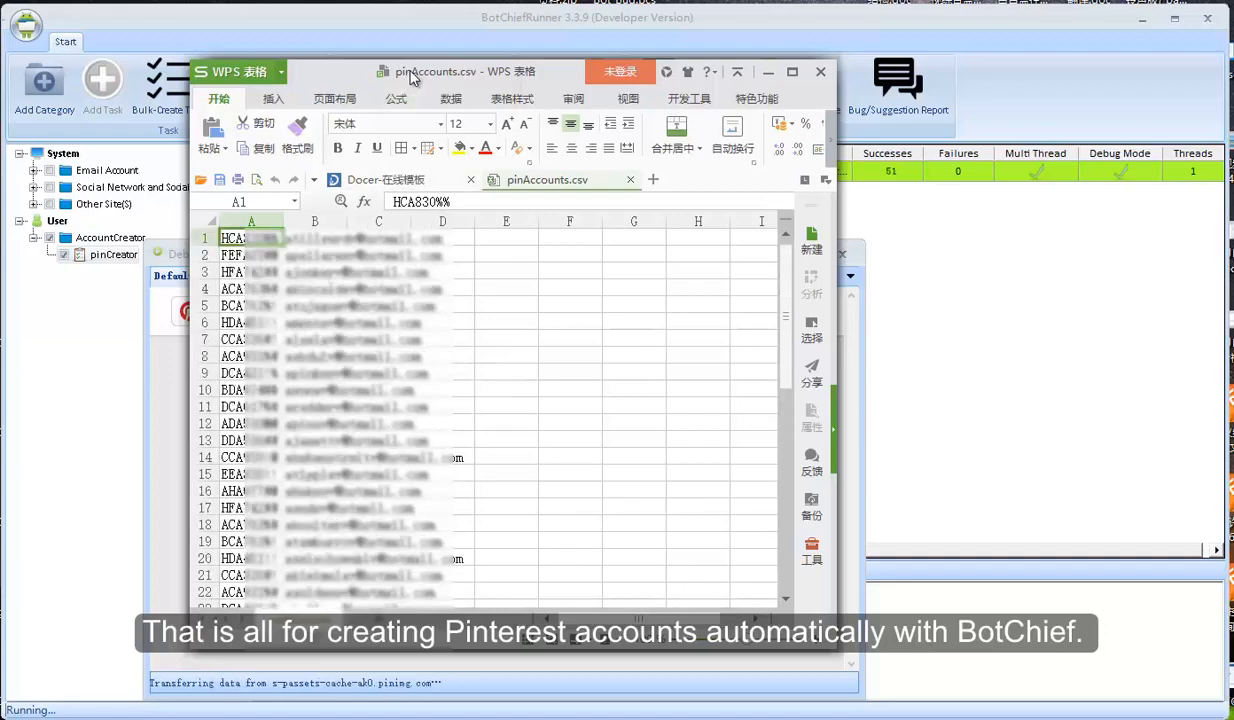
drag(435, 77, 459, 74)
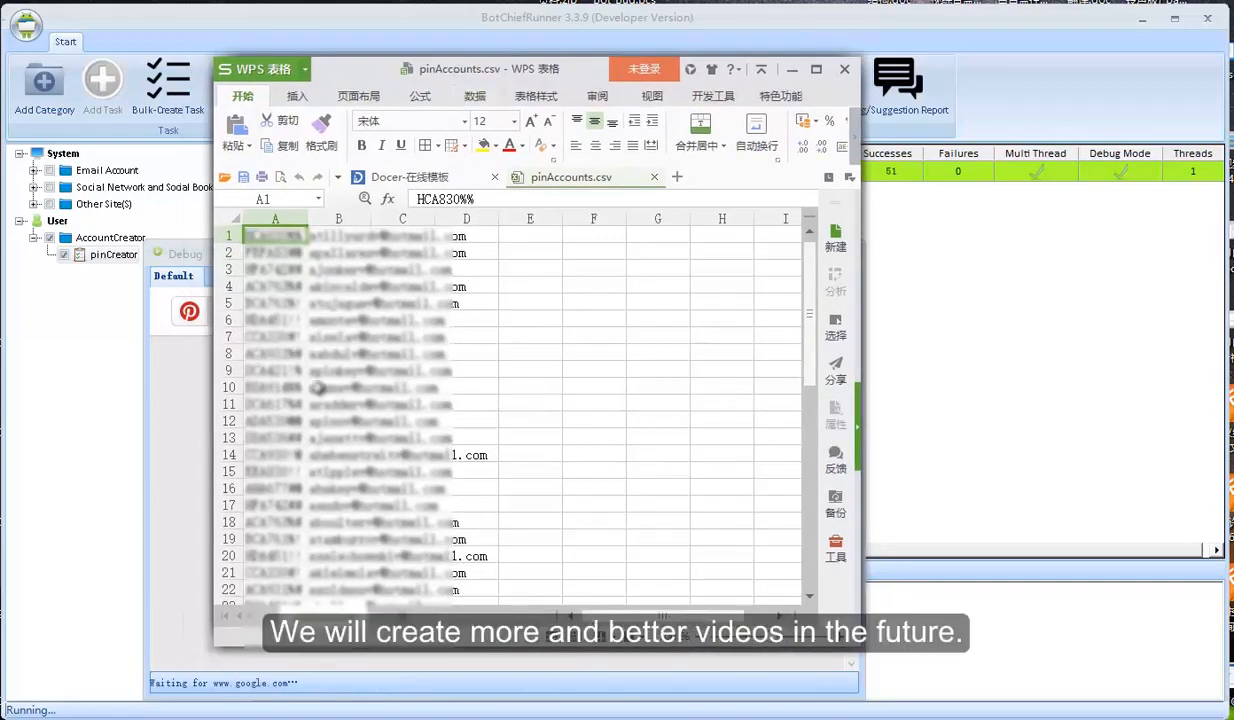